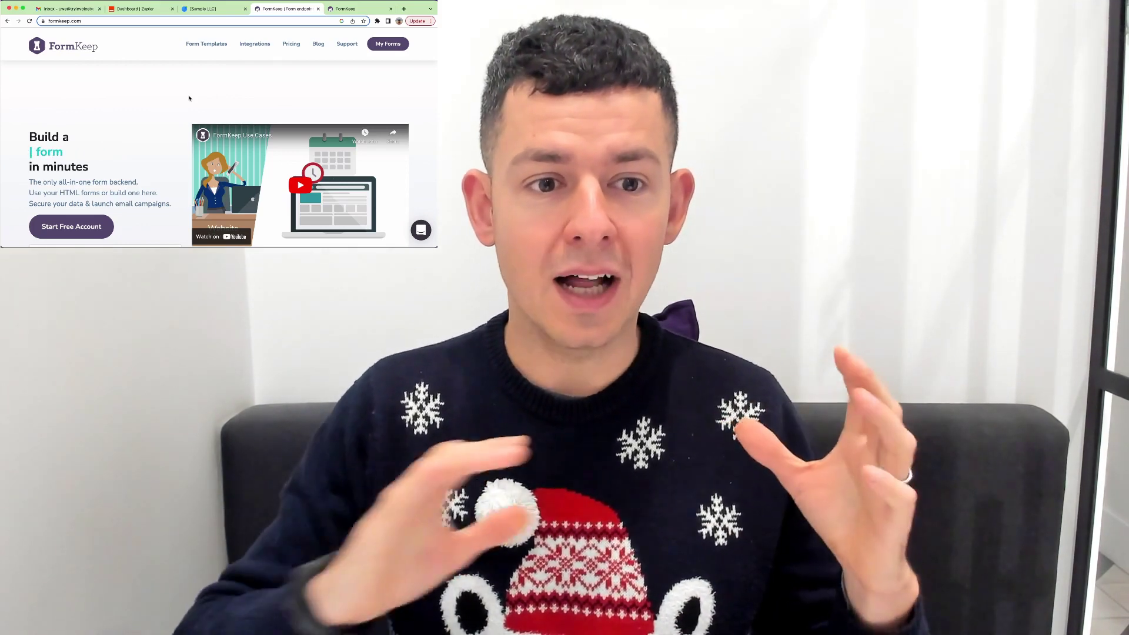
Look through the FormKeep homepage sections on pointing existing HTML forms to FormKeep and on the visual form builder.
scroll(189, 98, down, 5)
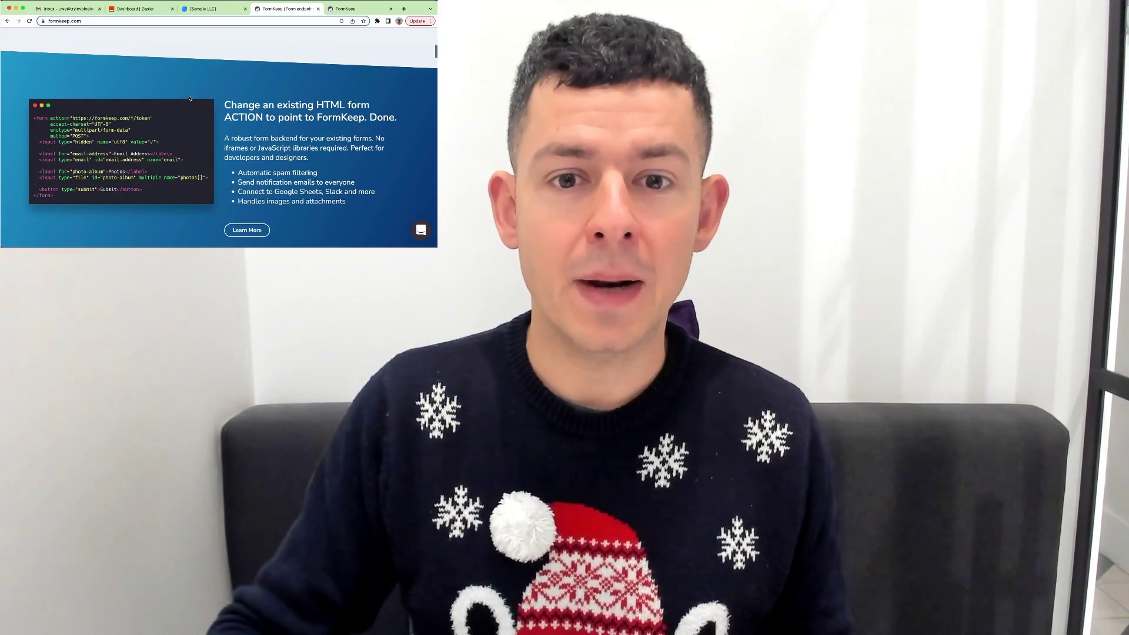
scroll(189, 98, down, 3)
scroll(189, 98, down, 3)
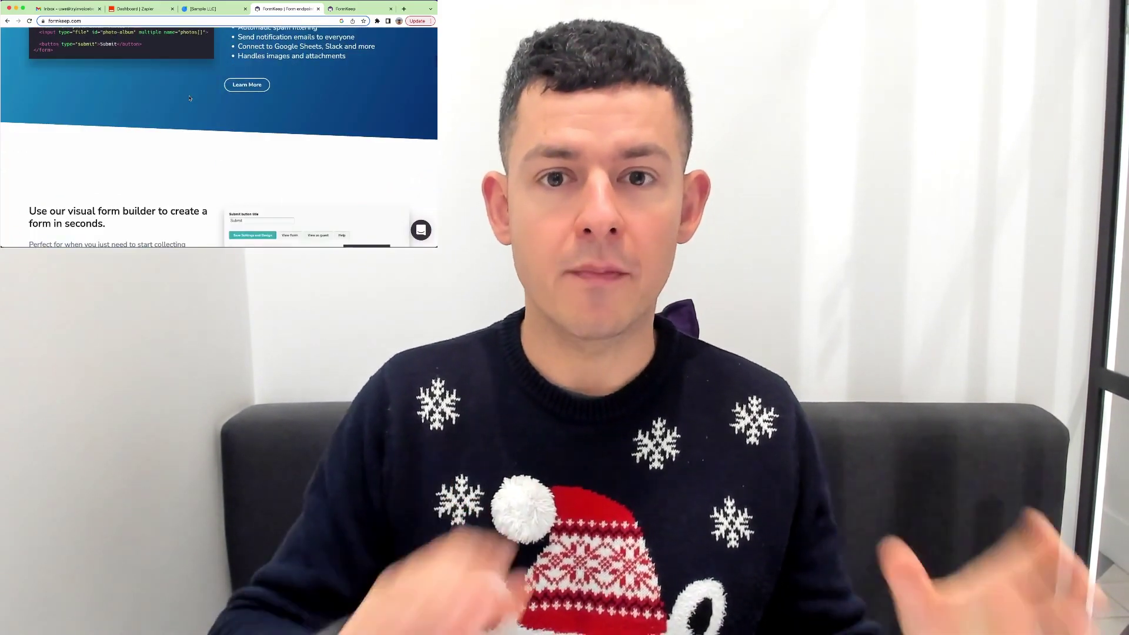
scroll(190, 98, up, 3)
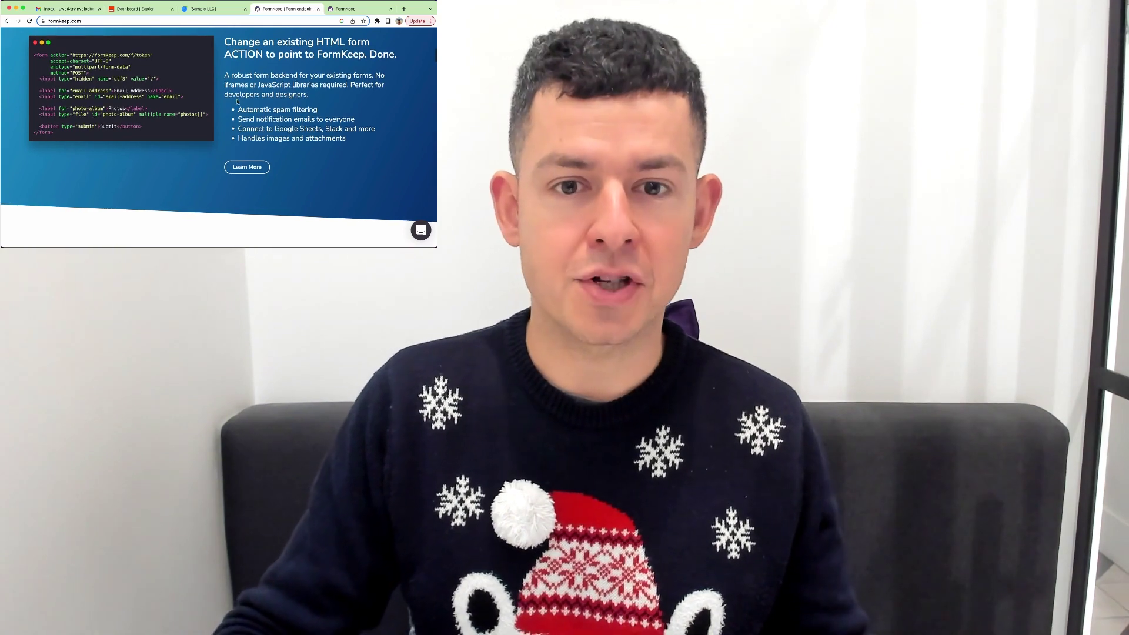
scroll(237, 102, down, 3)
scroll(237, 101, down, 2)
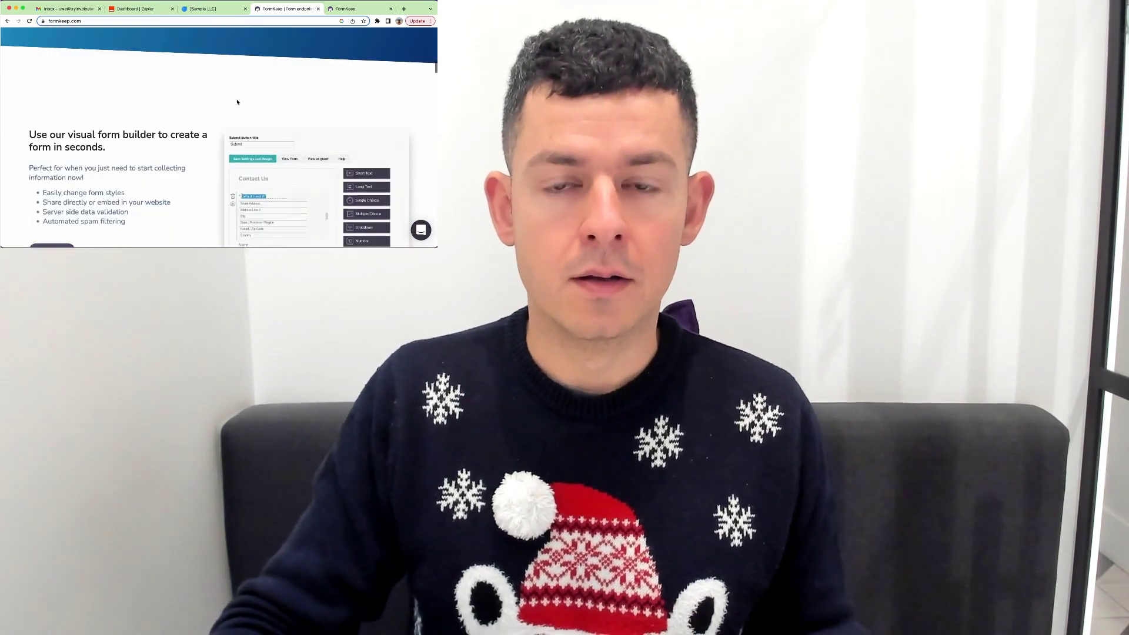
scroll(237, 102, up, 5)
scroll(237, 102, up, 10)
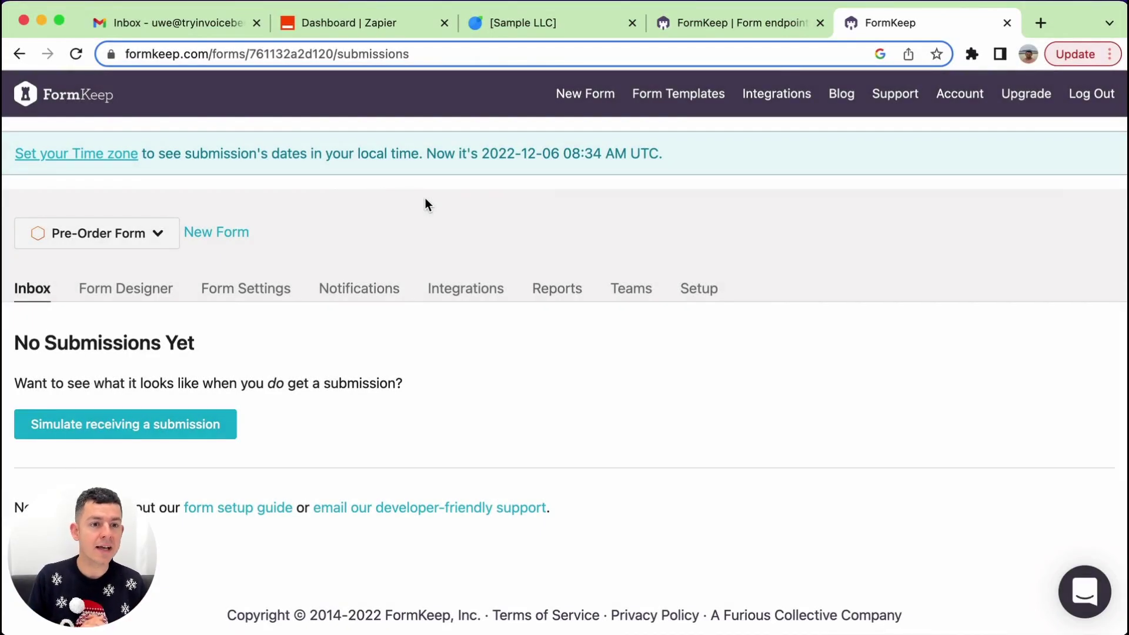
Open the Pre-Order Form, simulate receiving a submission for it, and review the submission's fields.
click(96, 232)
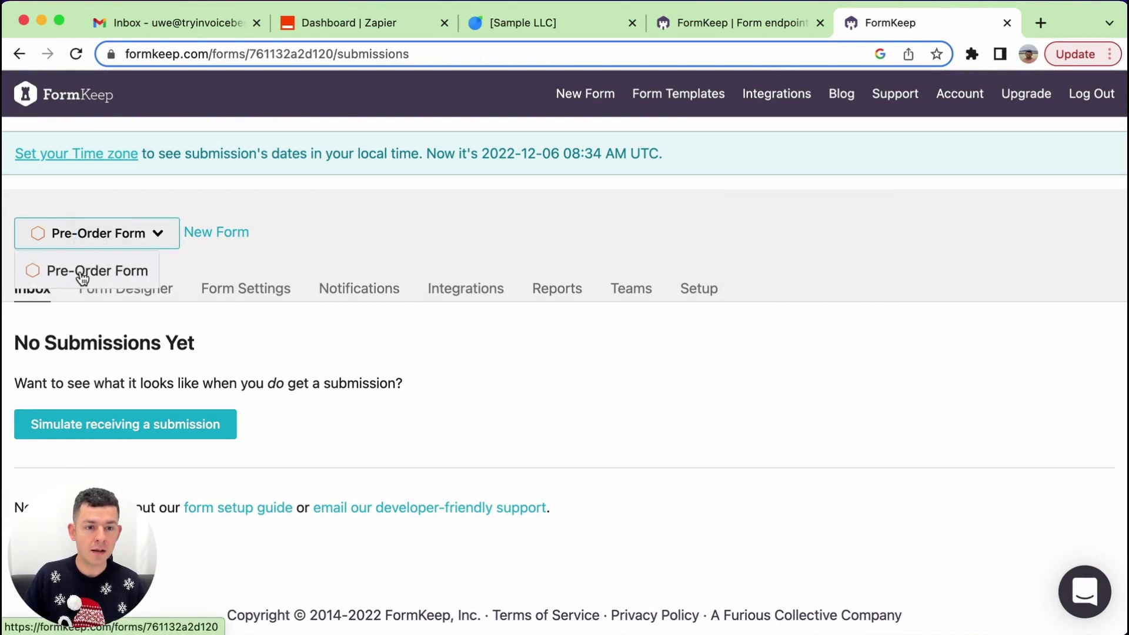
click(83, 275)
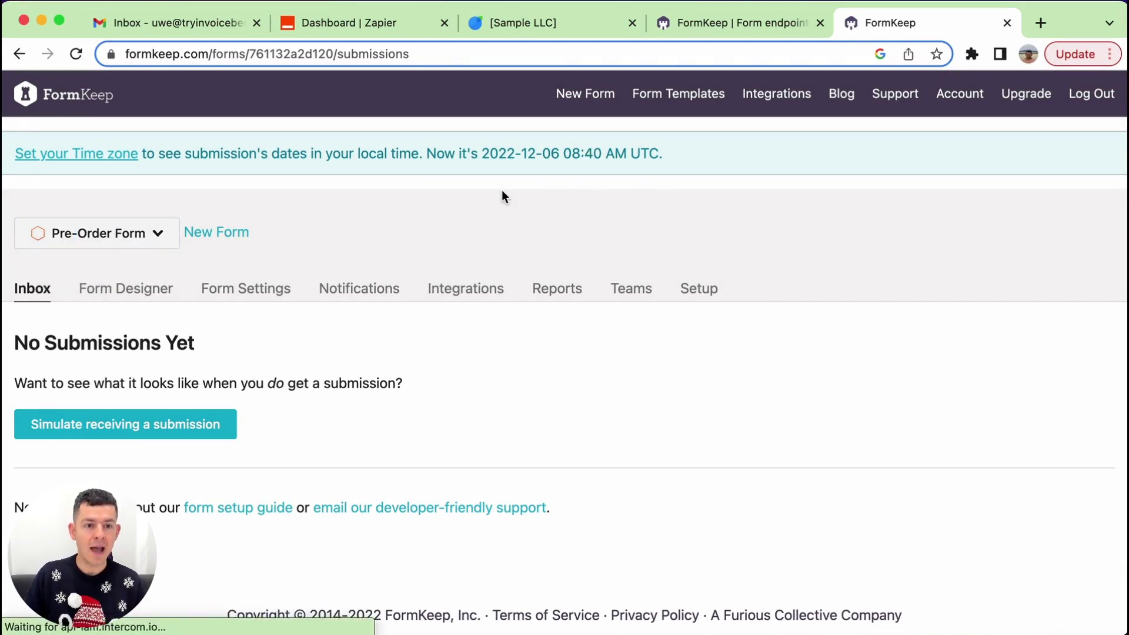
scroll(366, 404, down, 2)
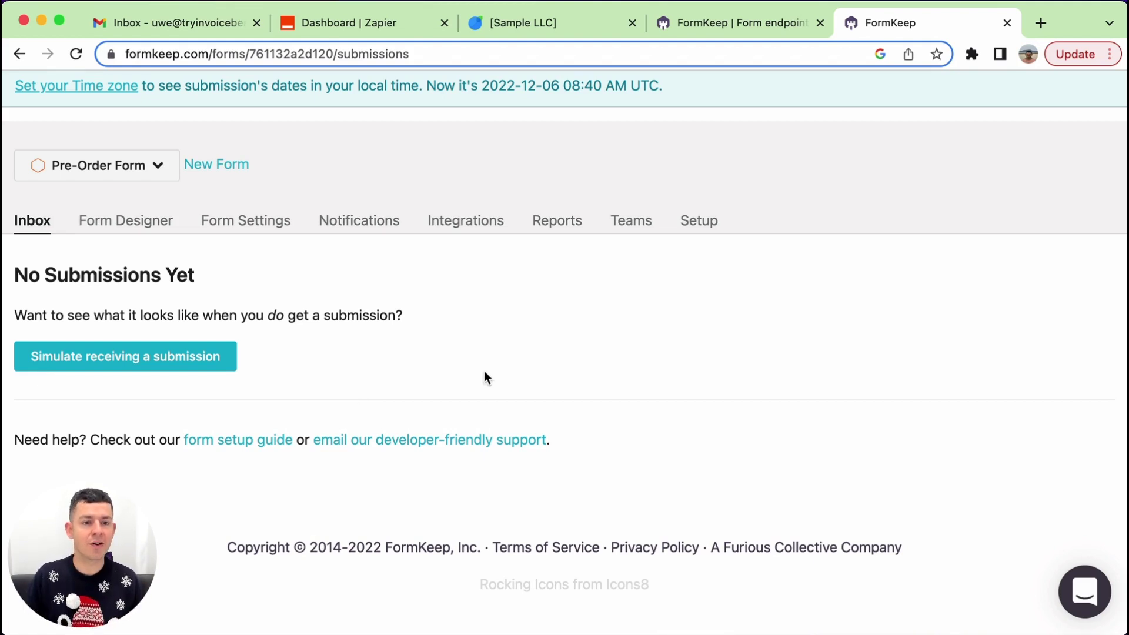
click(158, 360)
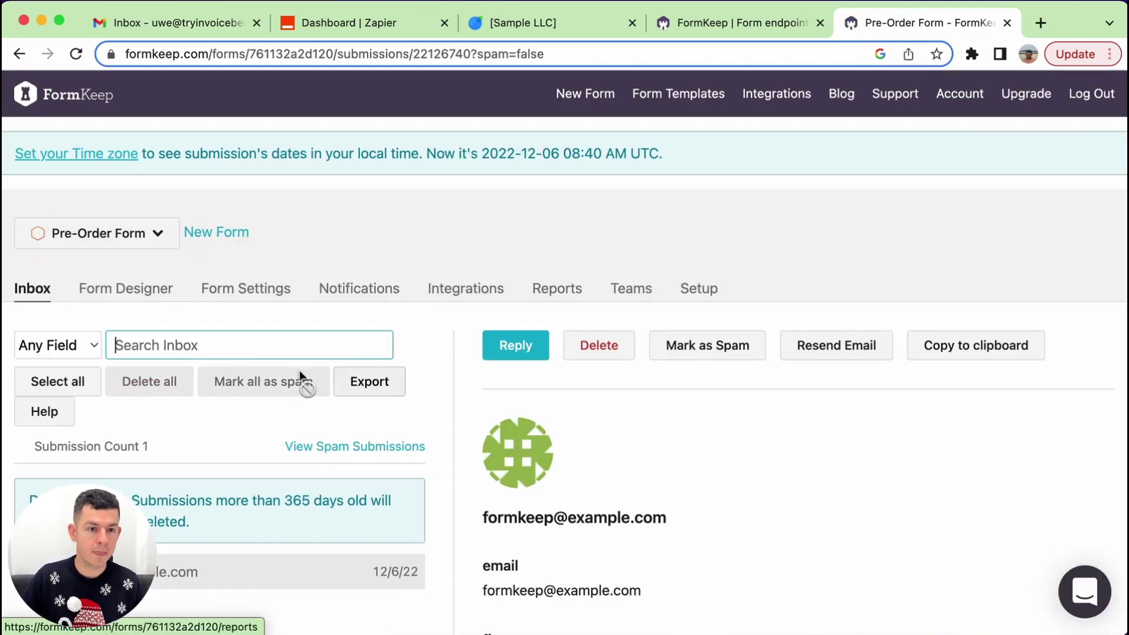
scroll(218, 309, down, 5)
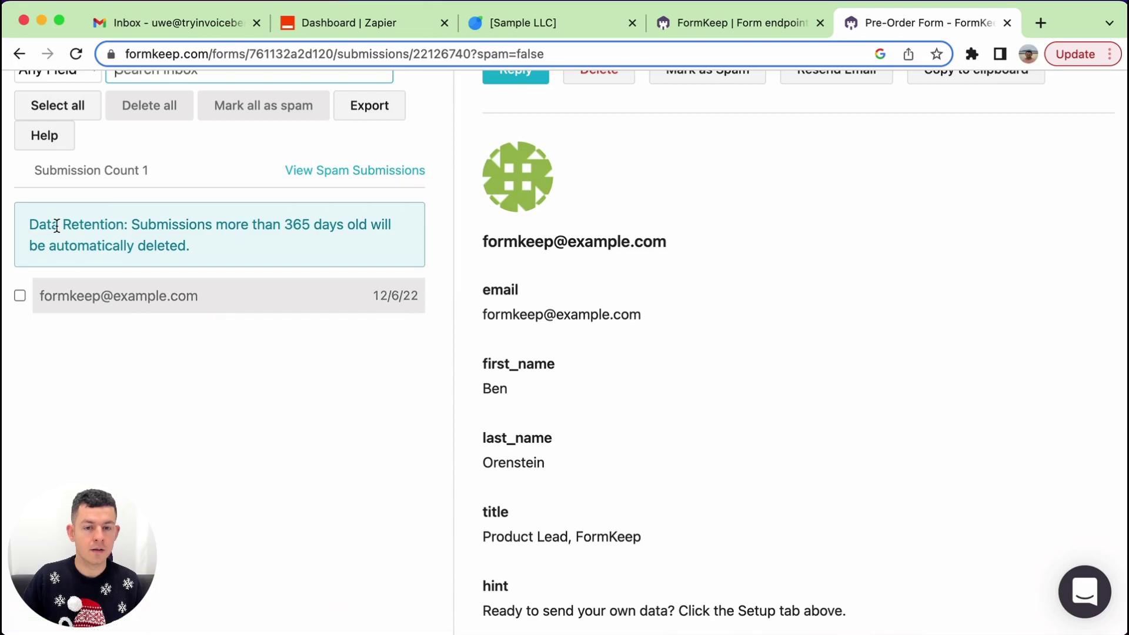
scroll(530, 259, down, 4)
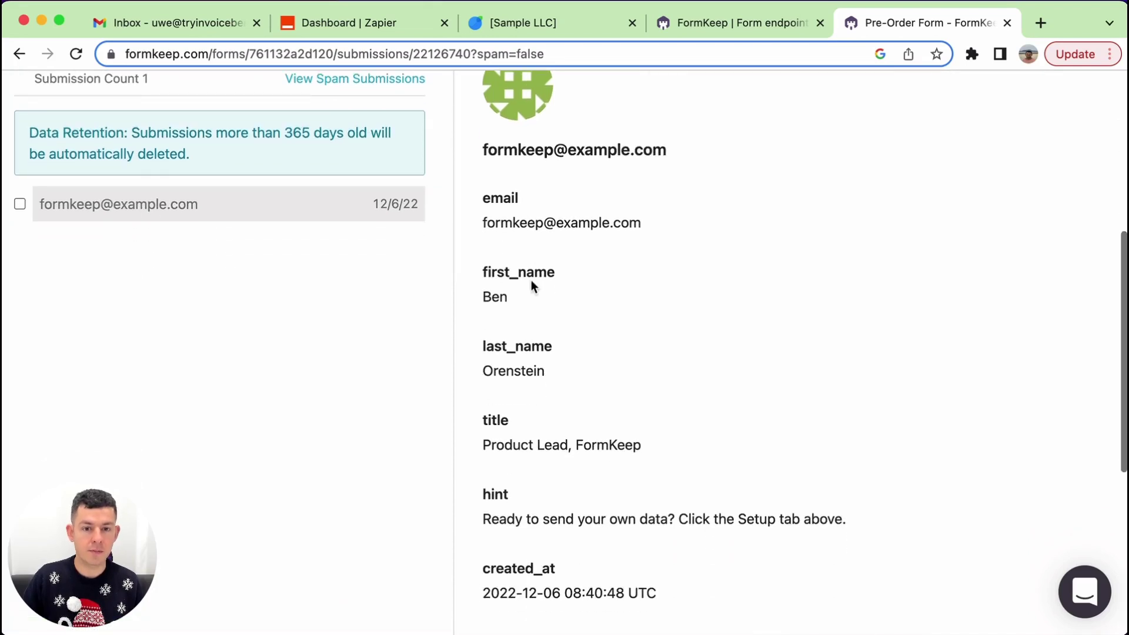
scroll(580, 456, up, 9)
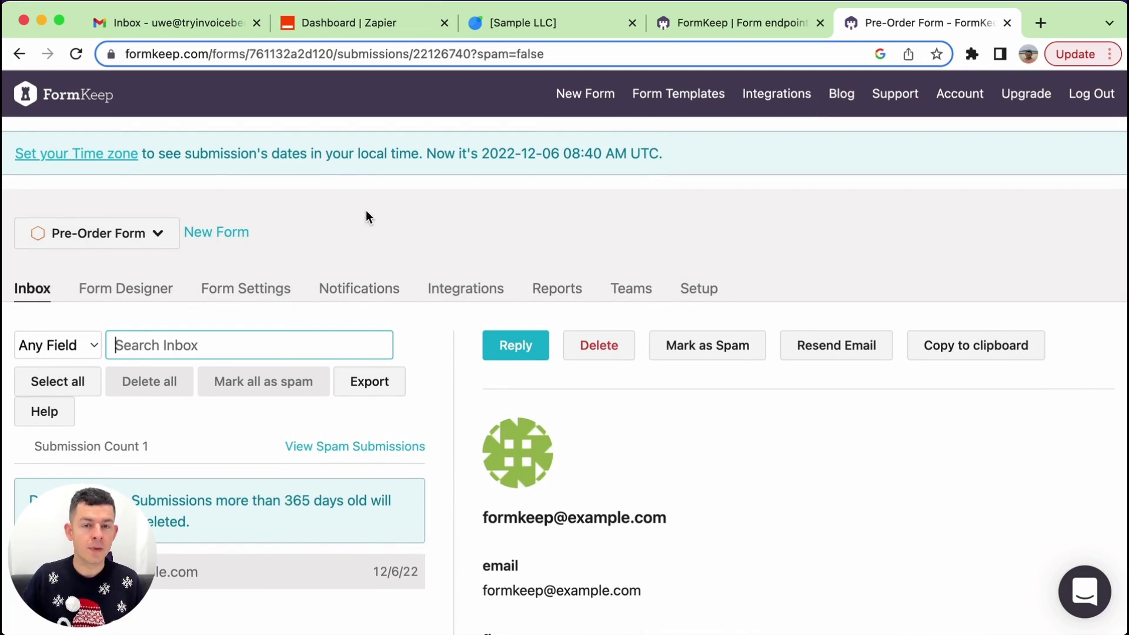
Switch to Zapier and set up a new Zap that connects FormKeep with InvoiceBerry.
click(361, 25)
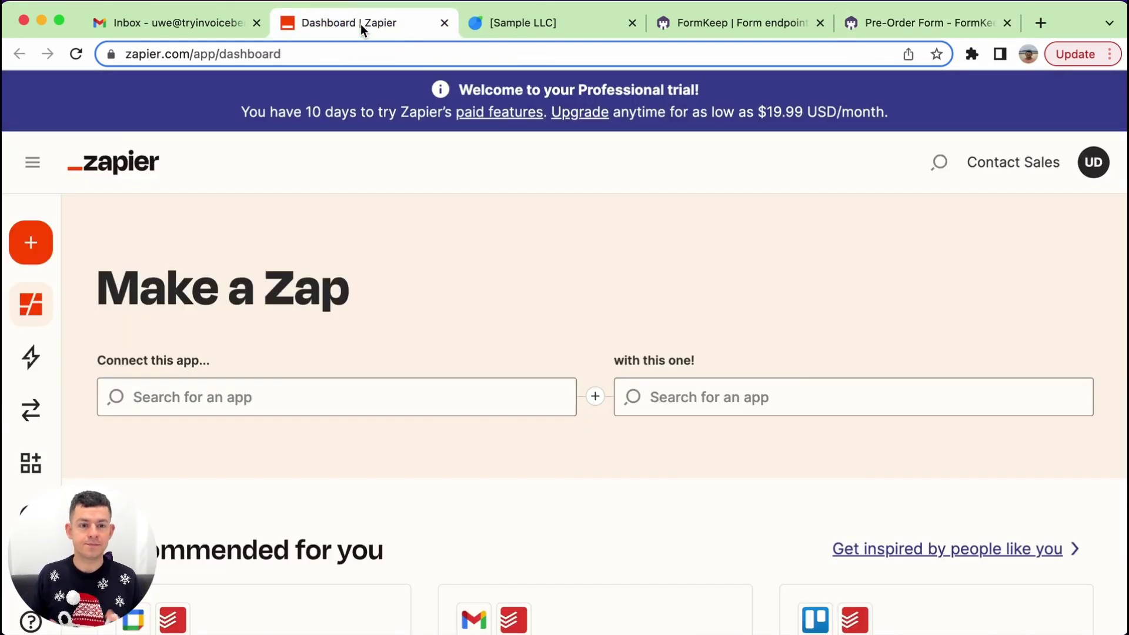
click(194, 402)
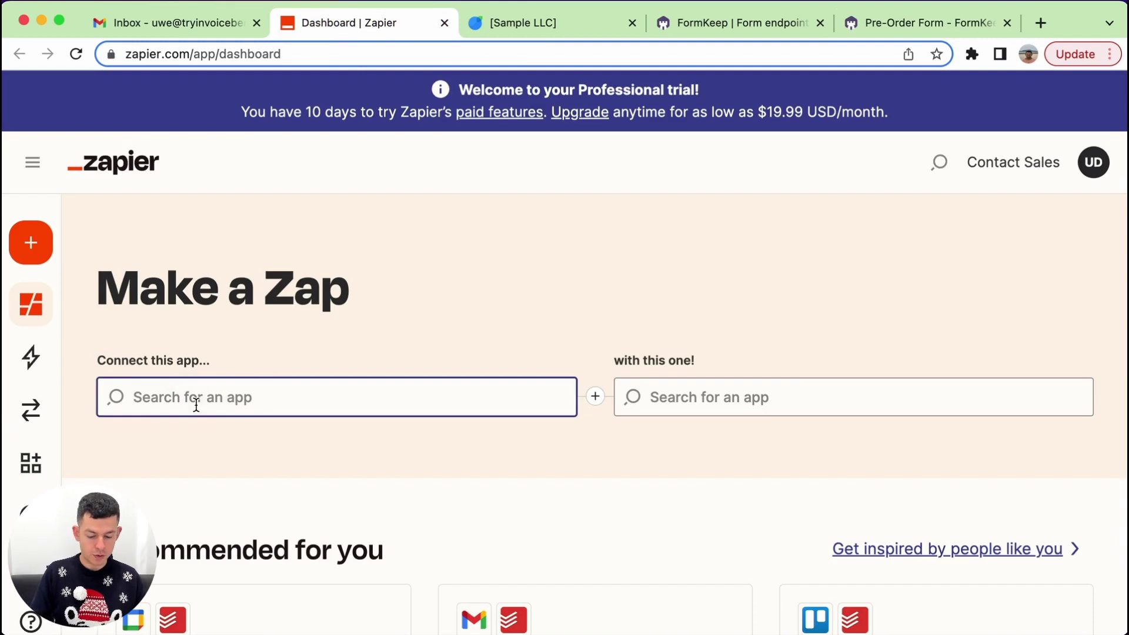
text(formkeep)
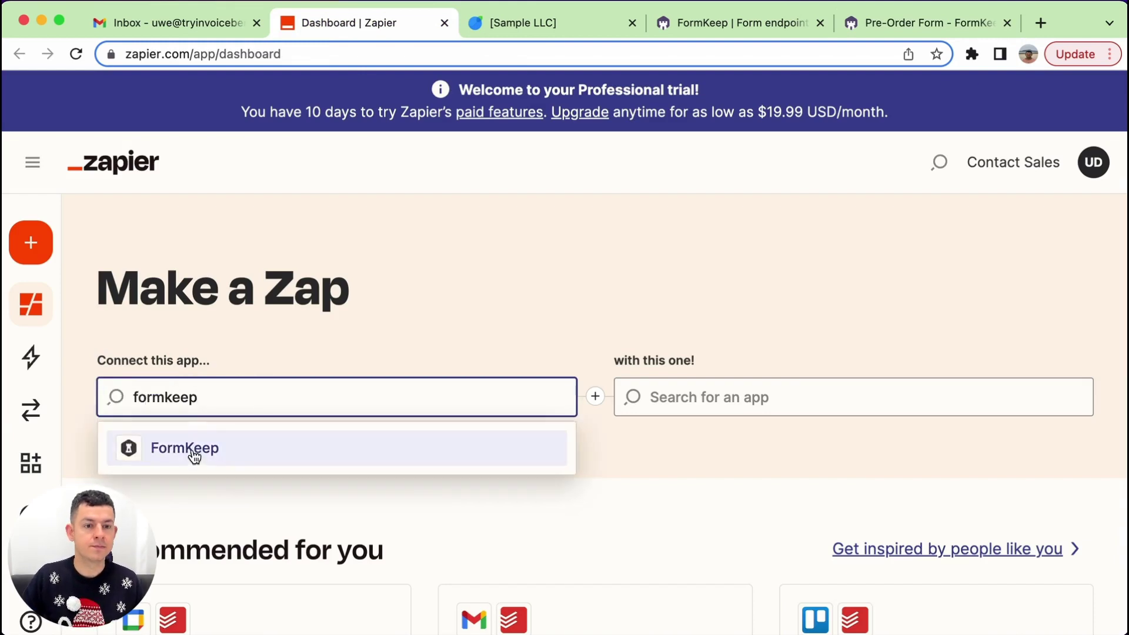
click(194, 451)
click(761, 392)
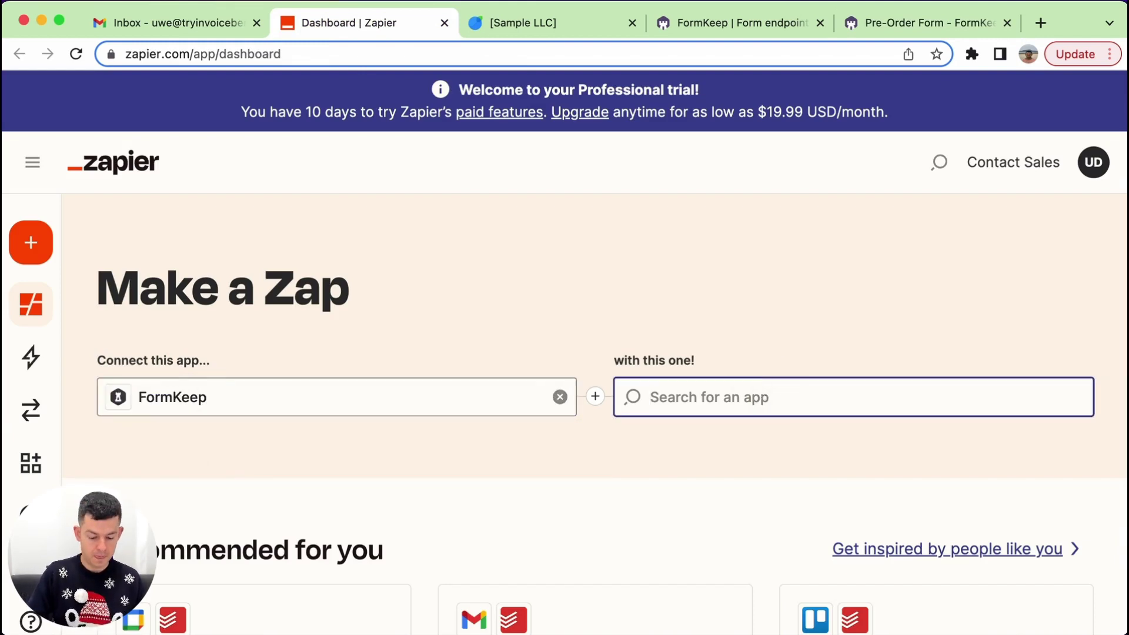
text(invoicebe)
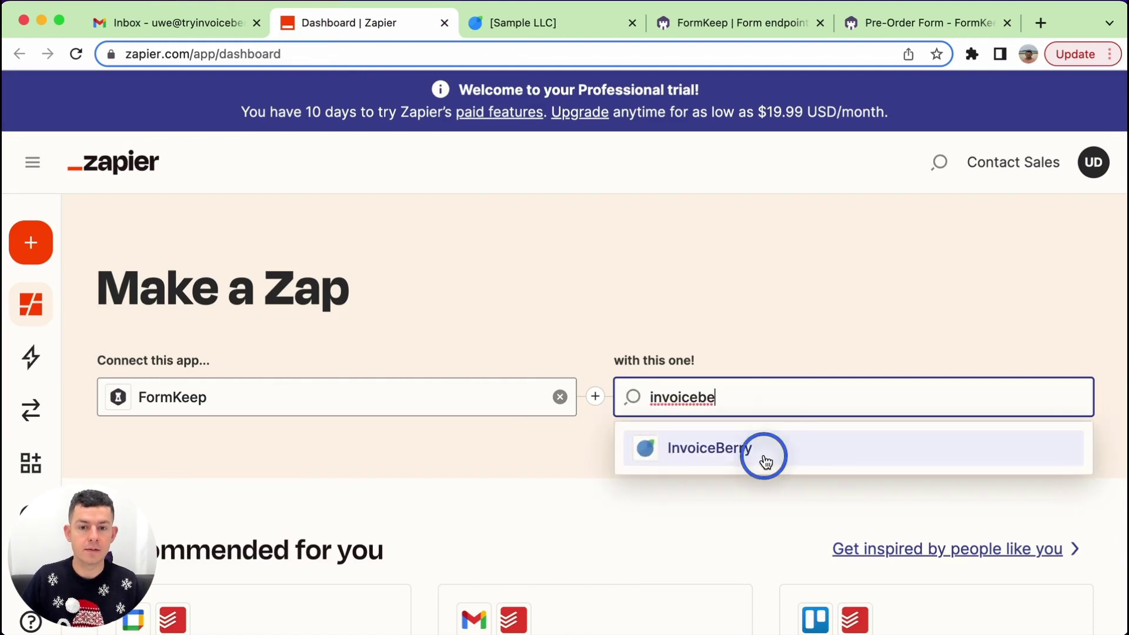
click(764, 459)
Set New Submission as the Zap's FormKeep trigger and Create Invoice as its InvoiceBerry action.
click(382, 491)
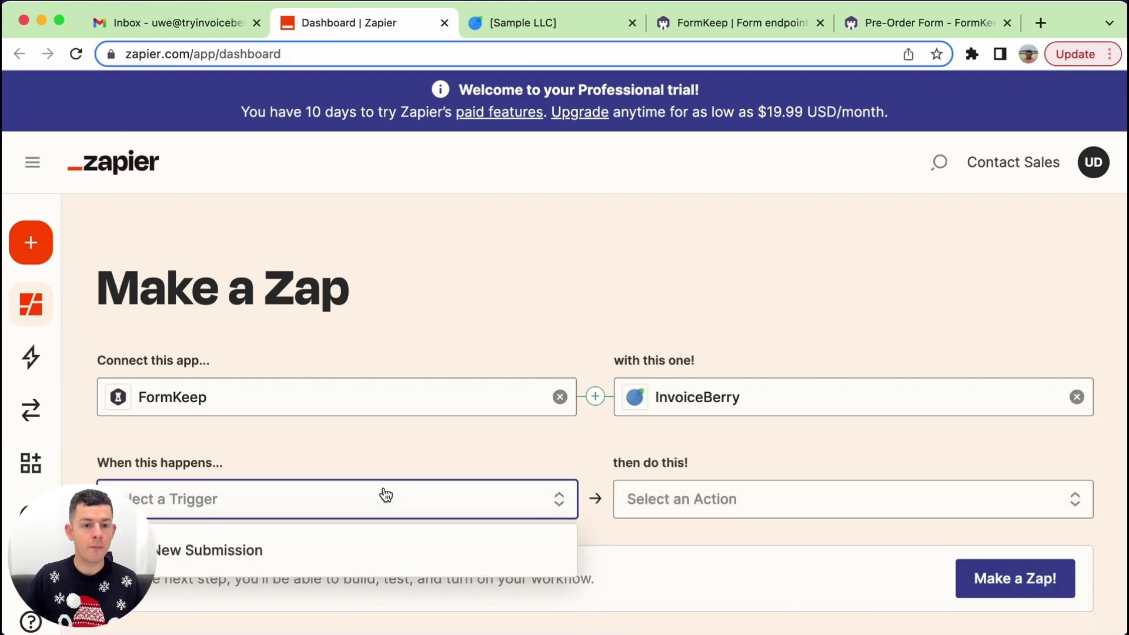
click(239, 546)
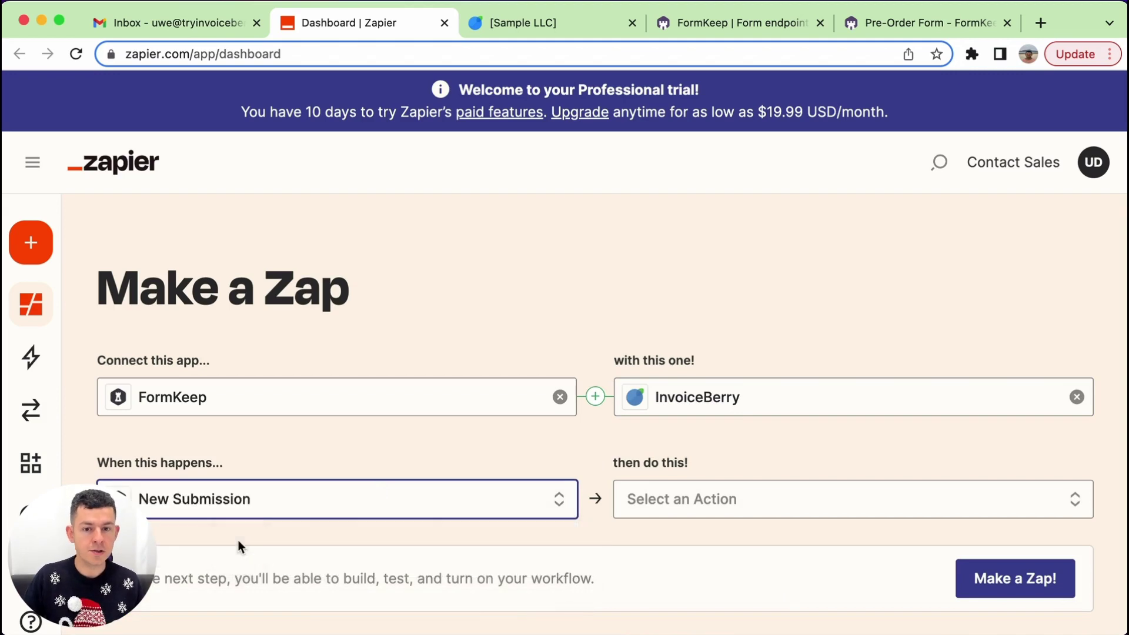
click(725, 509)
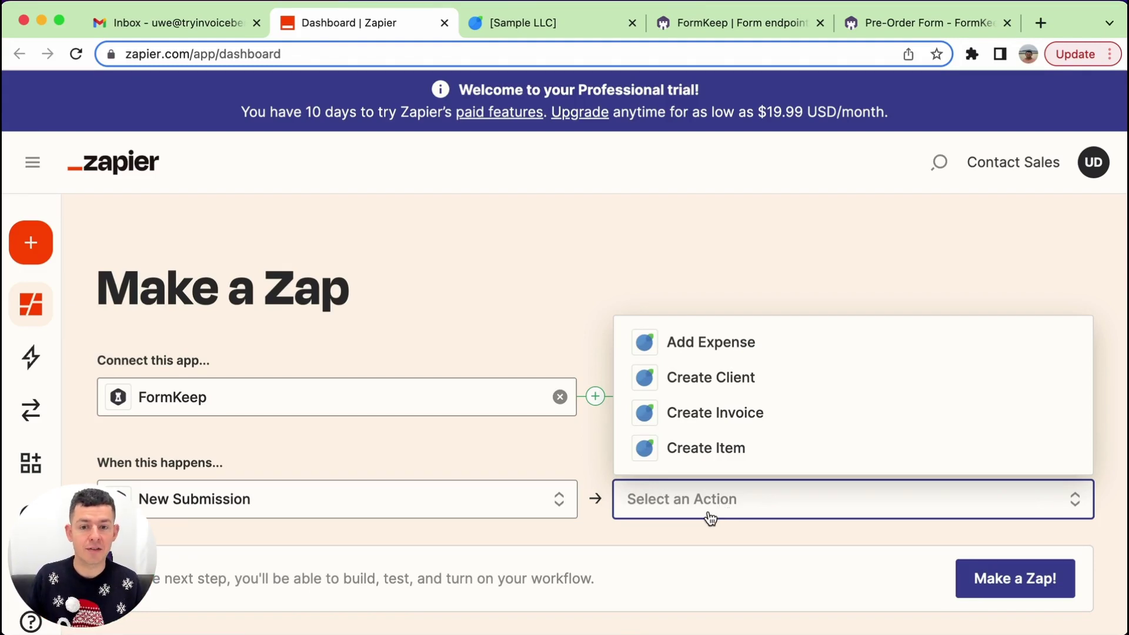
click(782, 427)
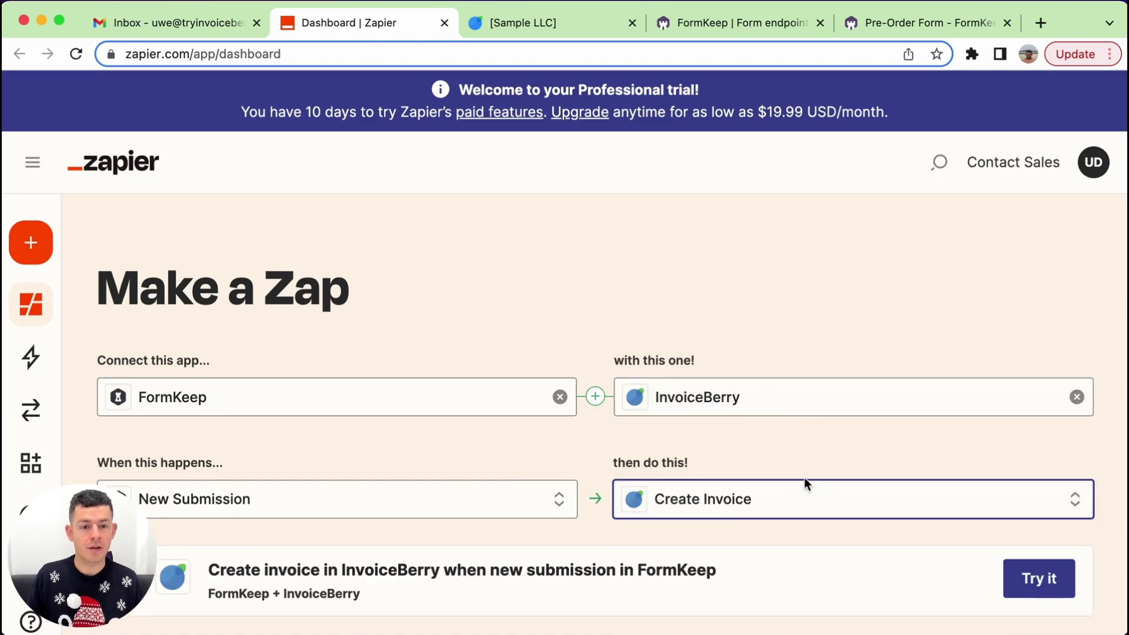
Try out the chosen Zap, start its guided setup, and open the FormKeep account authorization.
scroll(806, 486, down, 2)
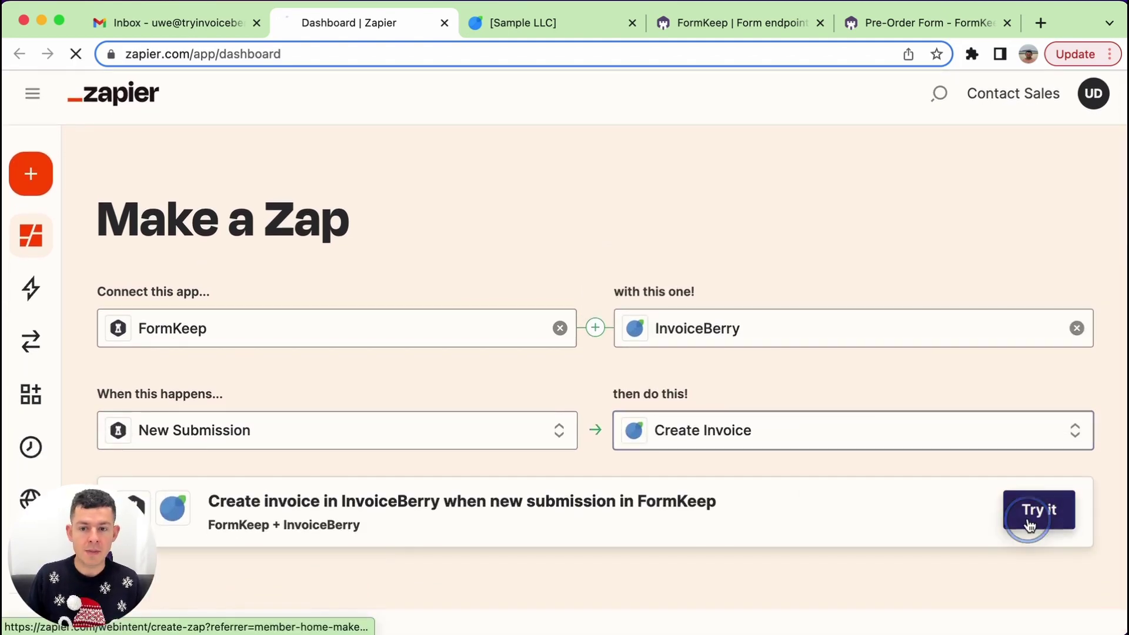
click(1029, 523)
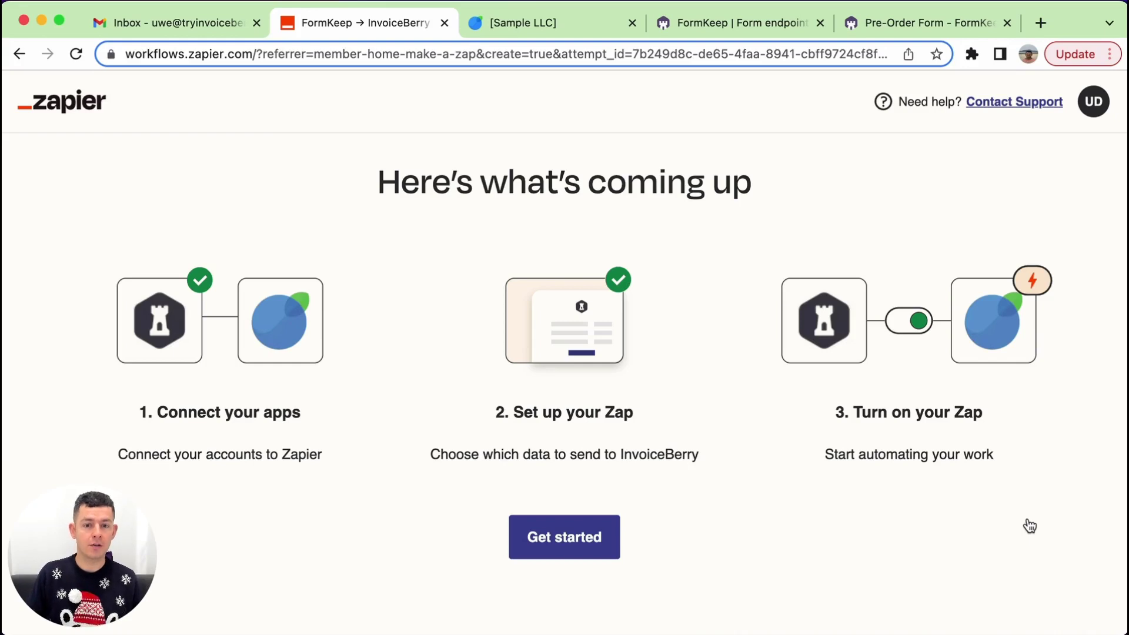
click(585, 538)
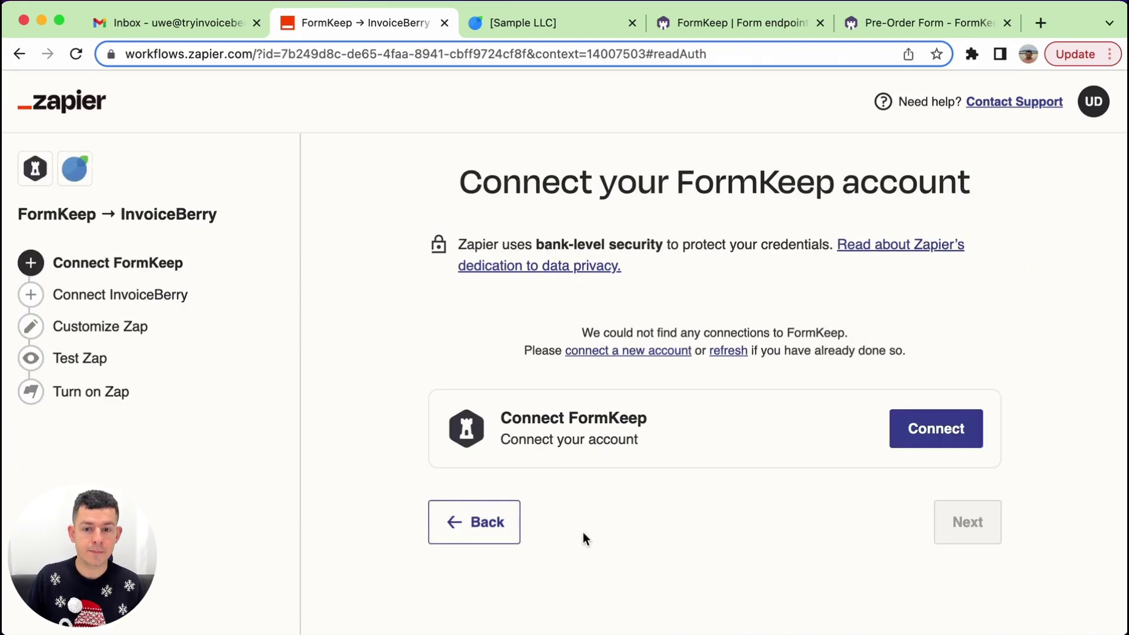
click(932, 445)
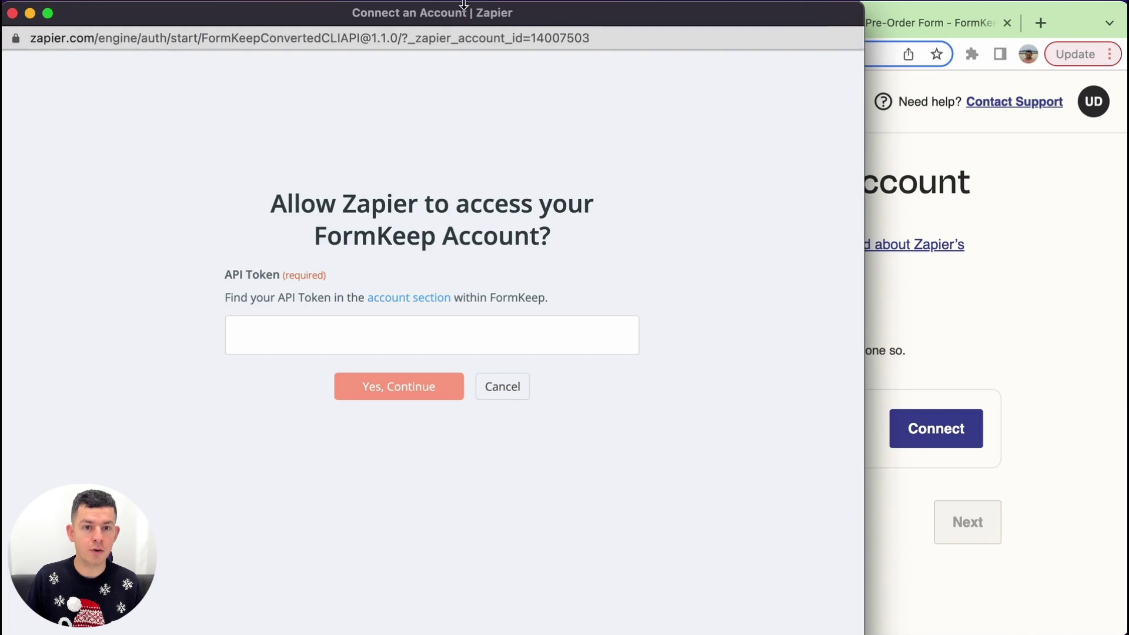
drag(464, 15, 461, 94)
Switch to FormKeep, close its homepage, and copy the API token from the Pre-Order Form's Zapier integration settings.
click(1019, 300)
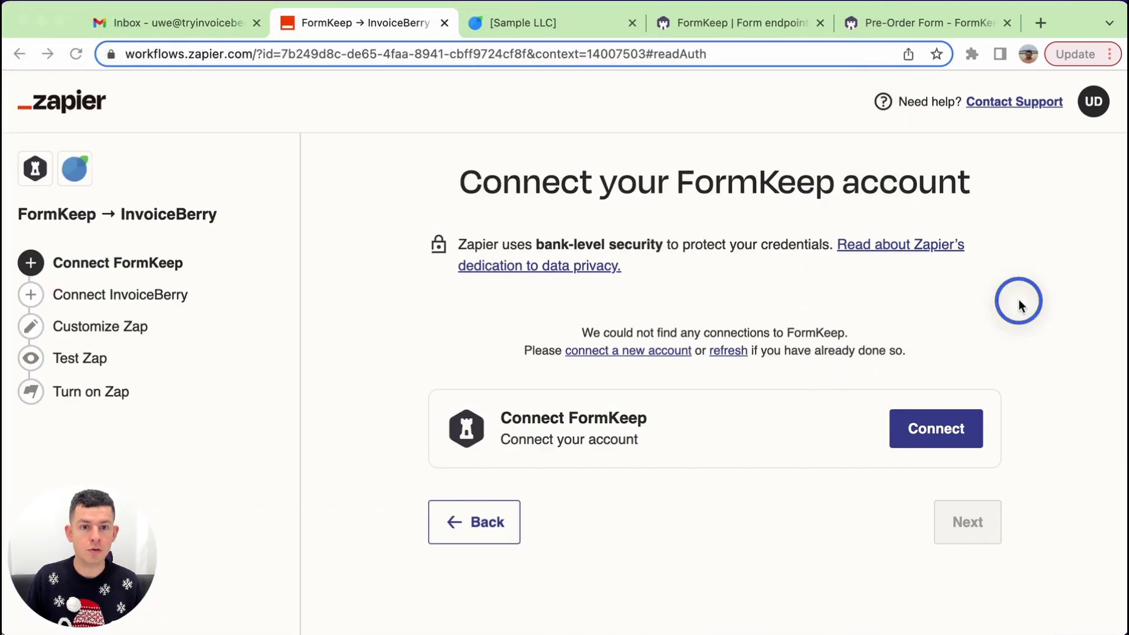
click(731, 23)
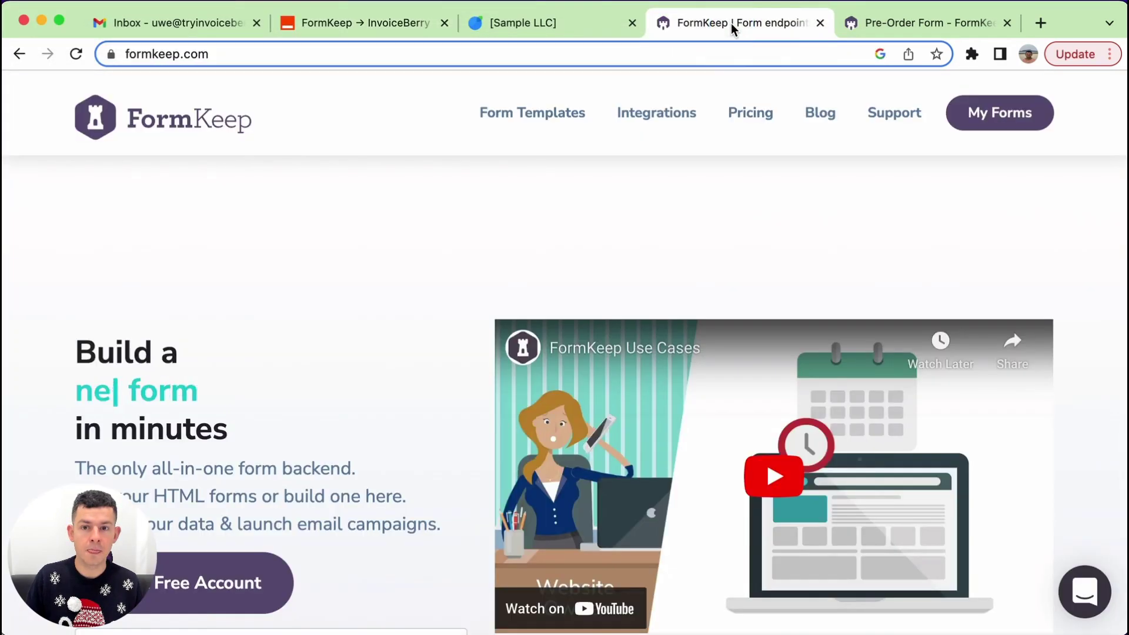
click(819, 25)
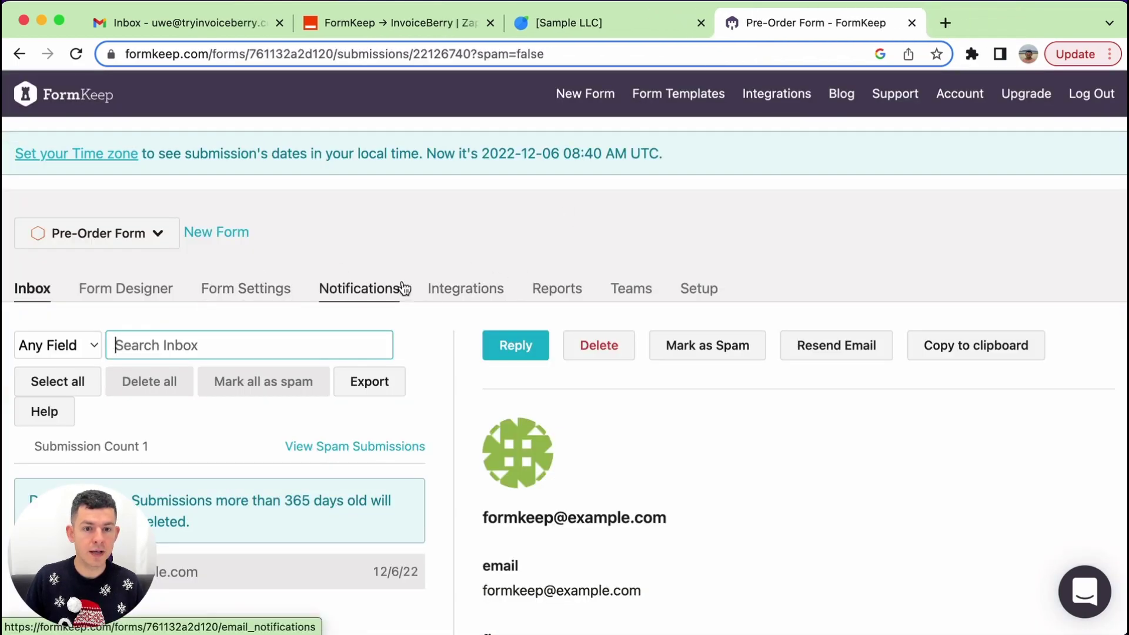
click(495, 289)
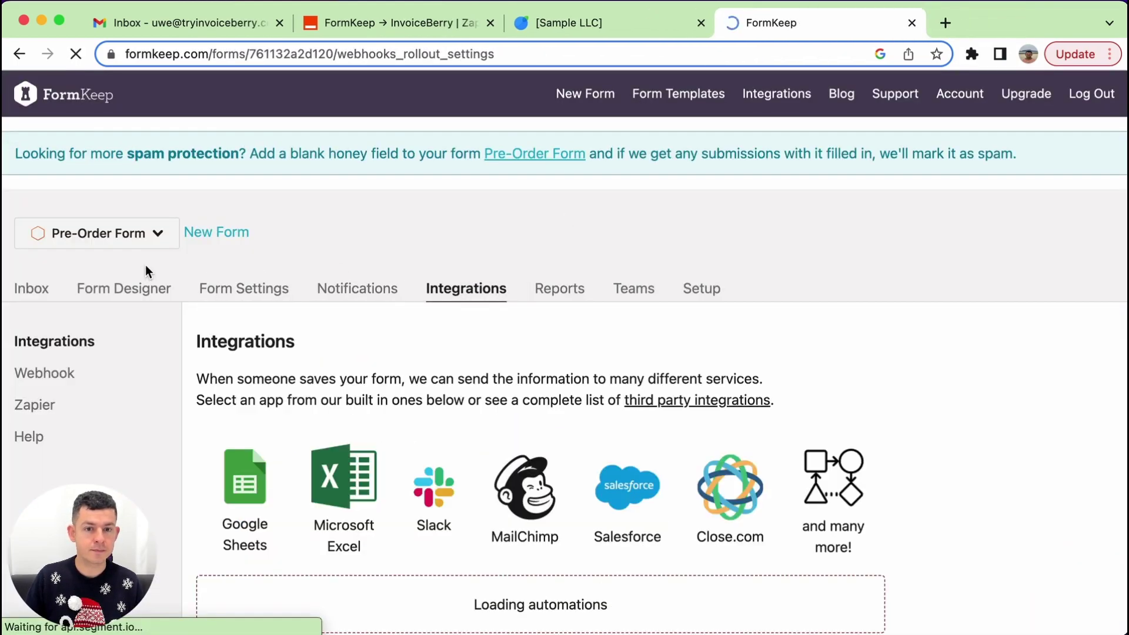
scroll(103, 281, down, 2)
click(42, 319)
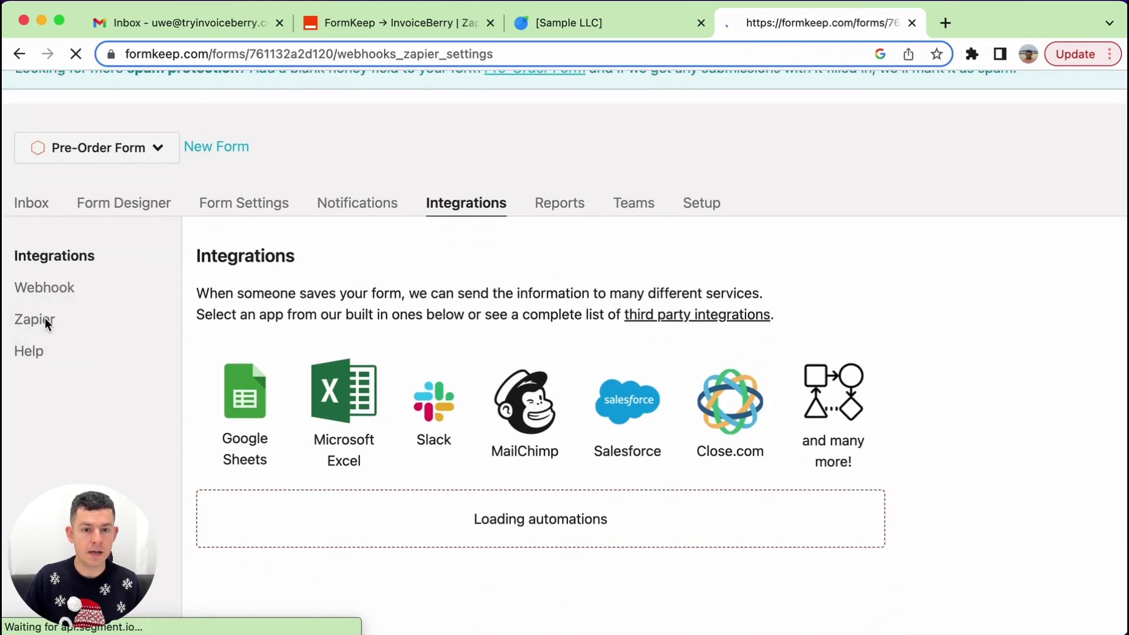
scroll(442, 365, down, 3)
scroll(442, 364, down, 3)
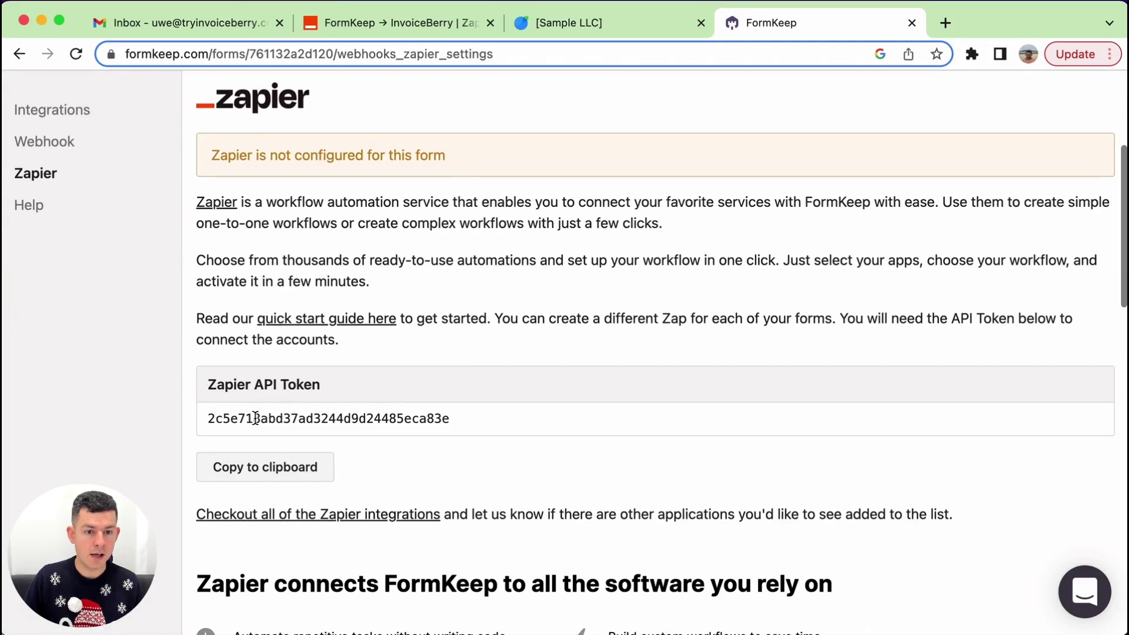
click(267, 478)
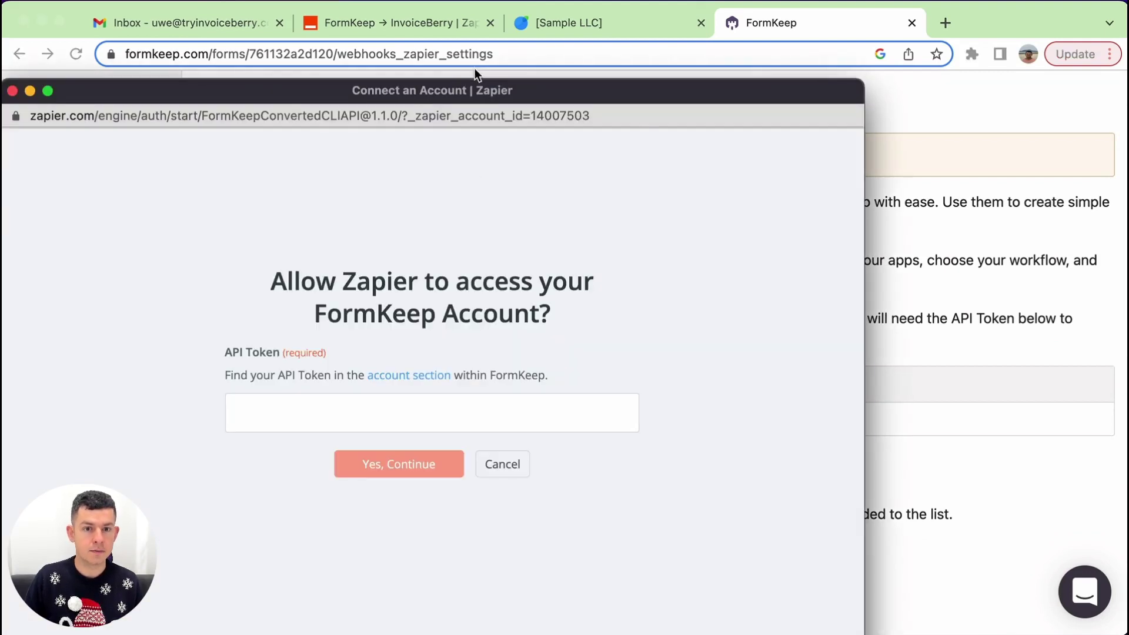
Paste the API token into Zapier's FormKeep authorization window and allow the account access.
click(473, 88)
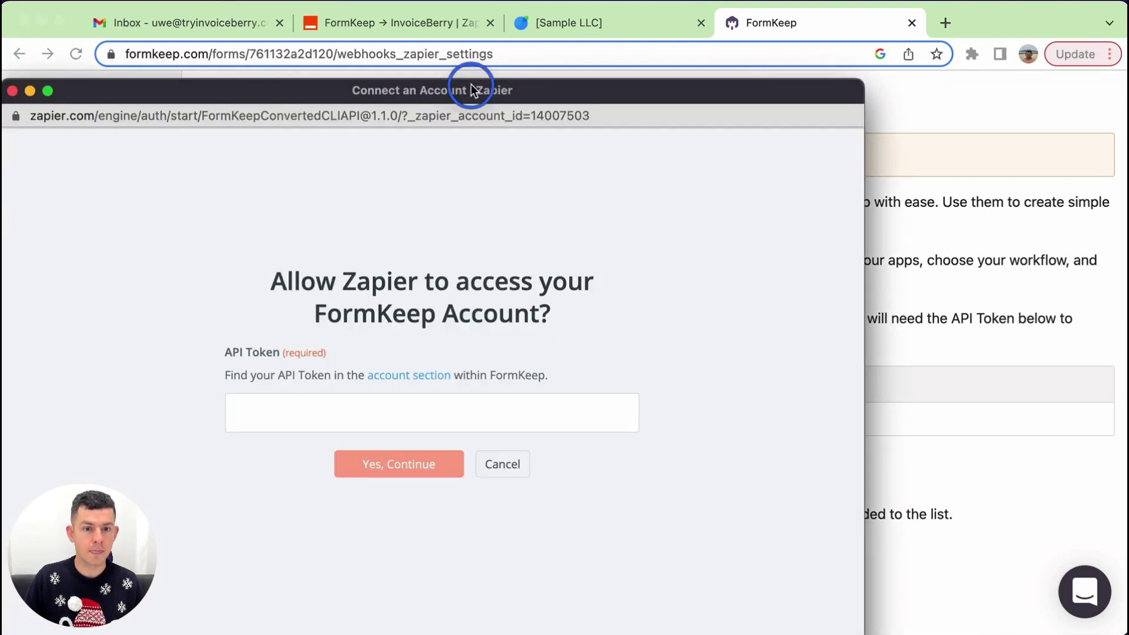
drag(473, 88, 475, 58)
click(416, 376)
key(super+v)
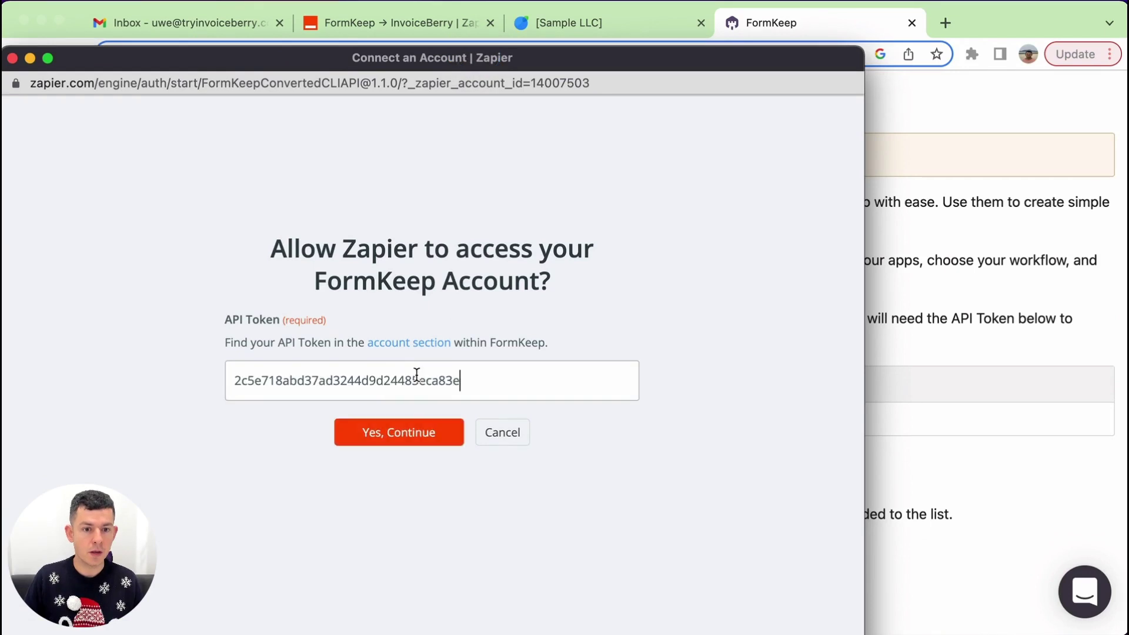
click(426, 433)
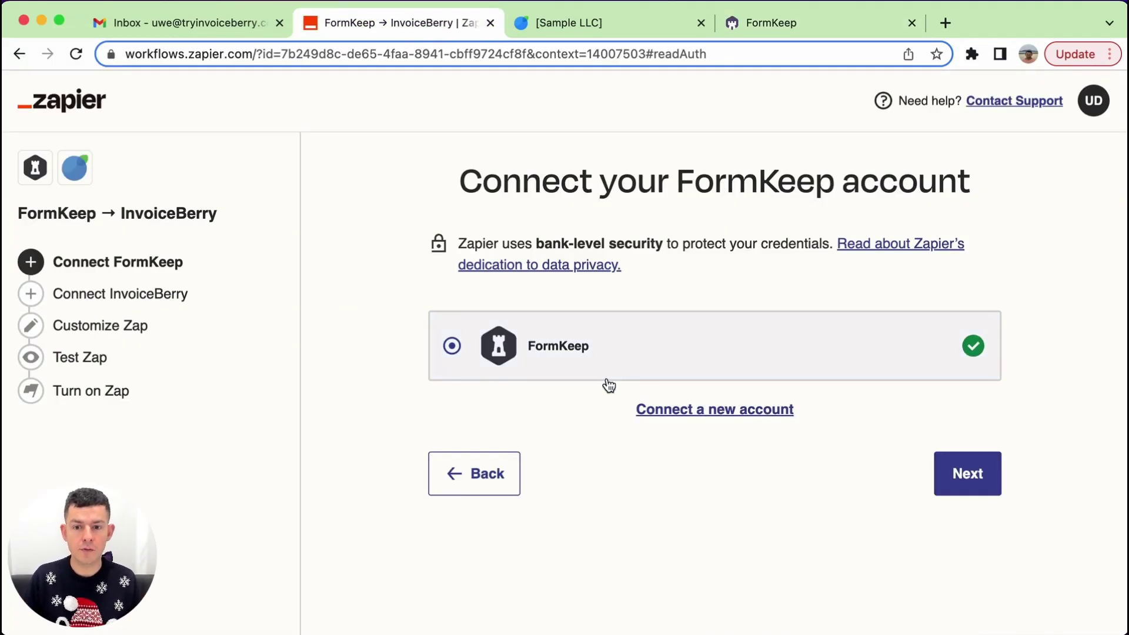
Continue with the connected FormKeep account and select Pre-Order Form as the Zap's form.
click(959, 473)
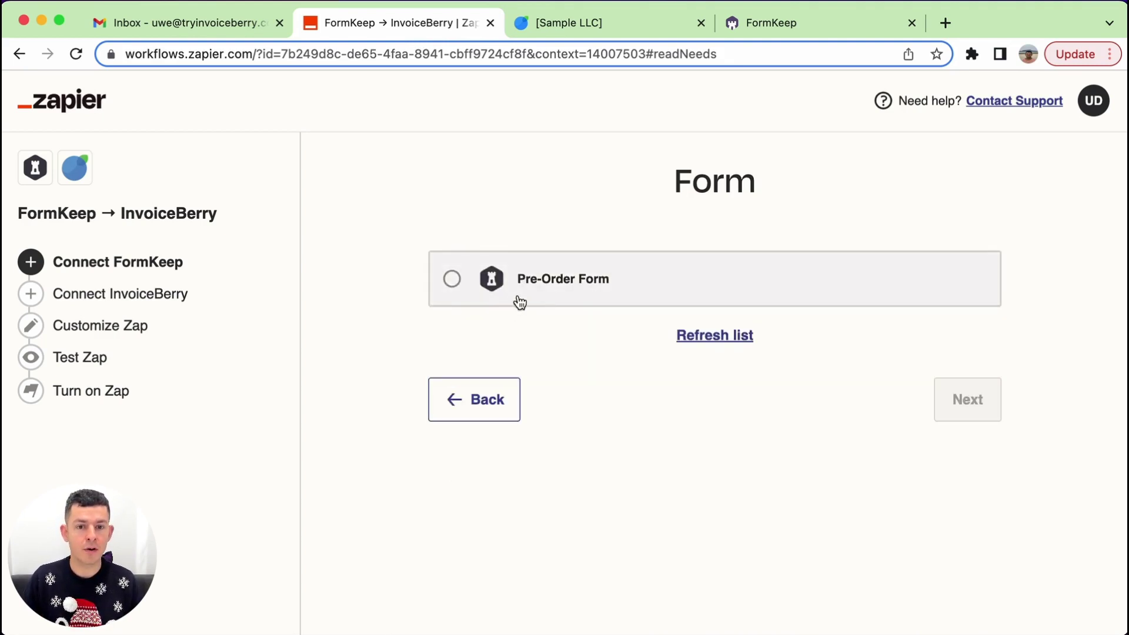
click(549, 292)
click(969, 408)
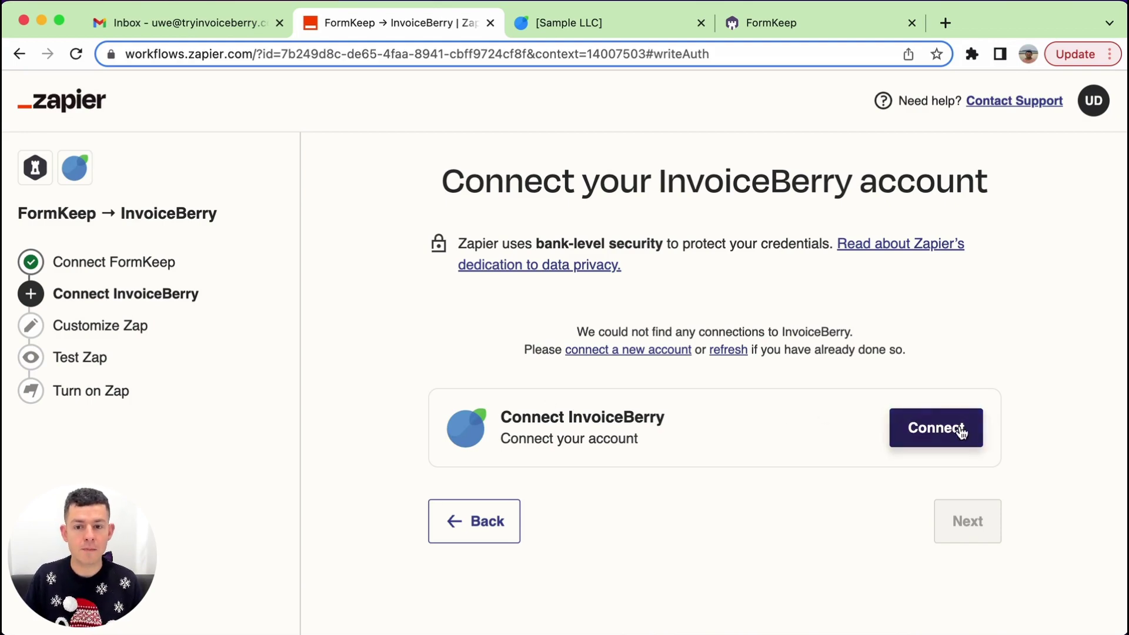
Start connecting the InvoiceBerry account and move its authorization window clear of the browser tabs.
click(957, 438)
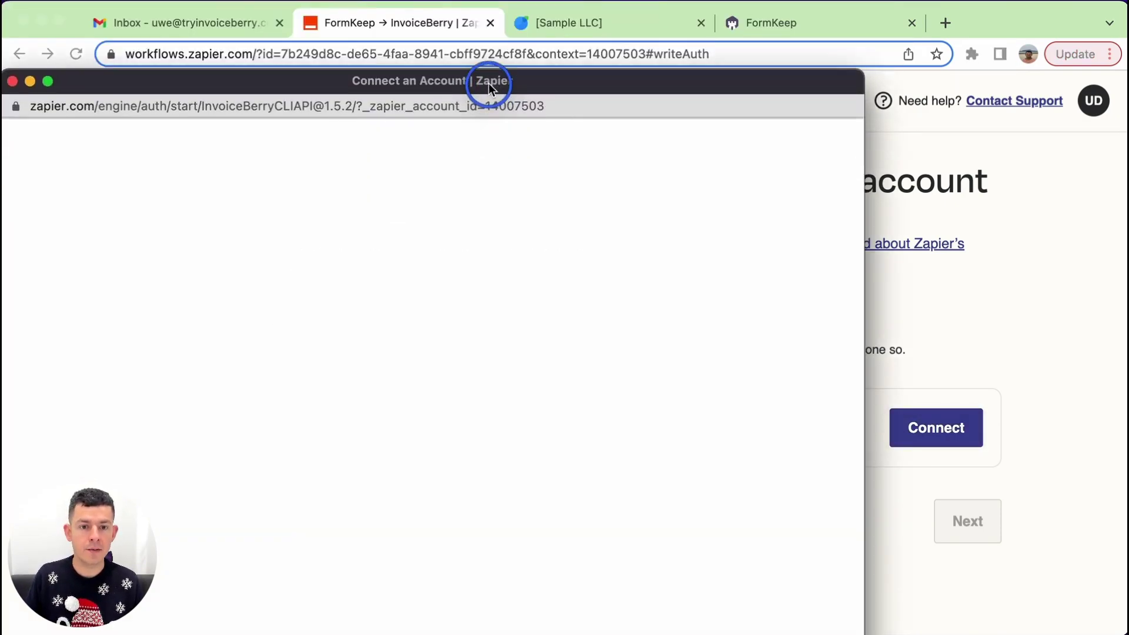
drag(489, 83, 482, 20)
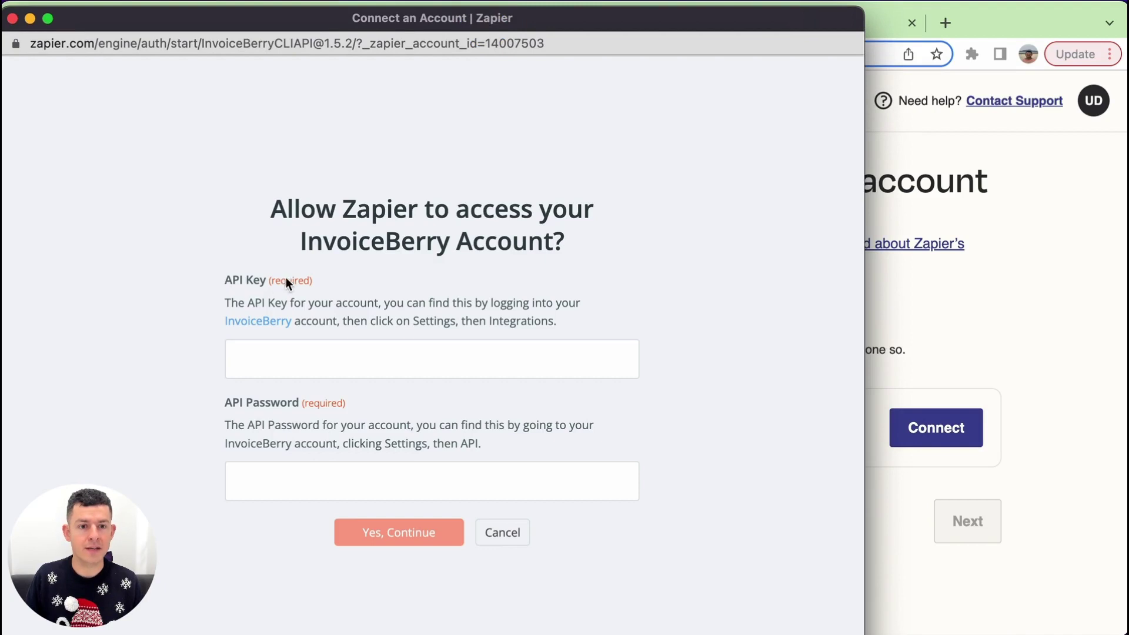
drag(542, 20, 543, 161)
Switch to InvoiceBerry and copy the API key from the Integrations section of its main settings.
click(602, 29)
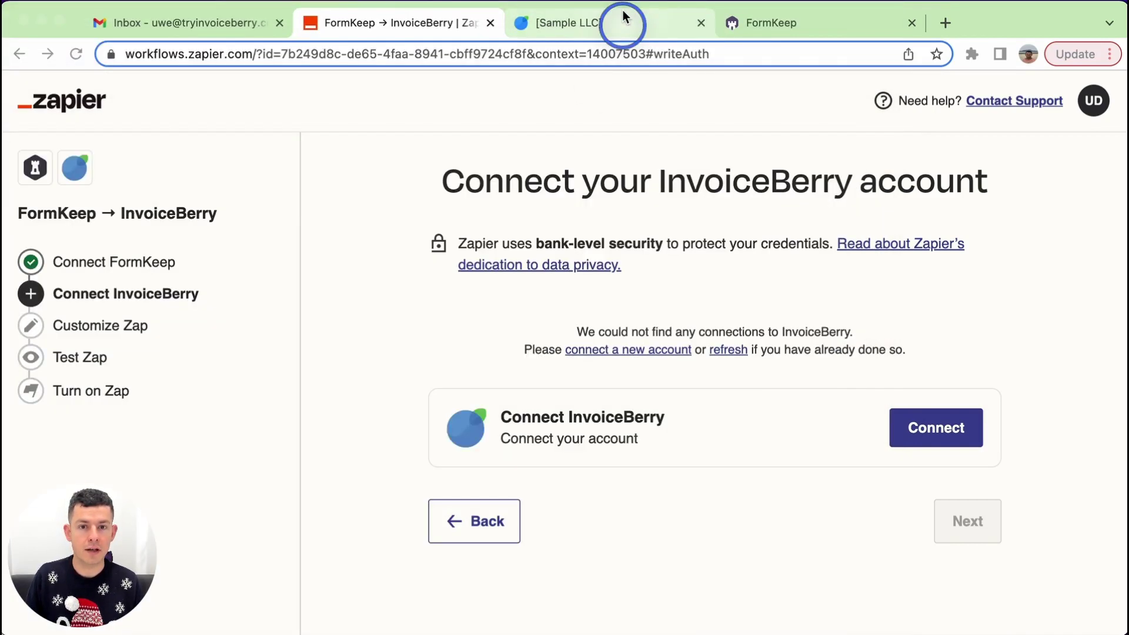
click(614, 20)
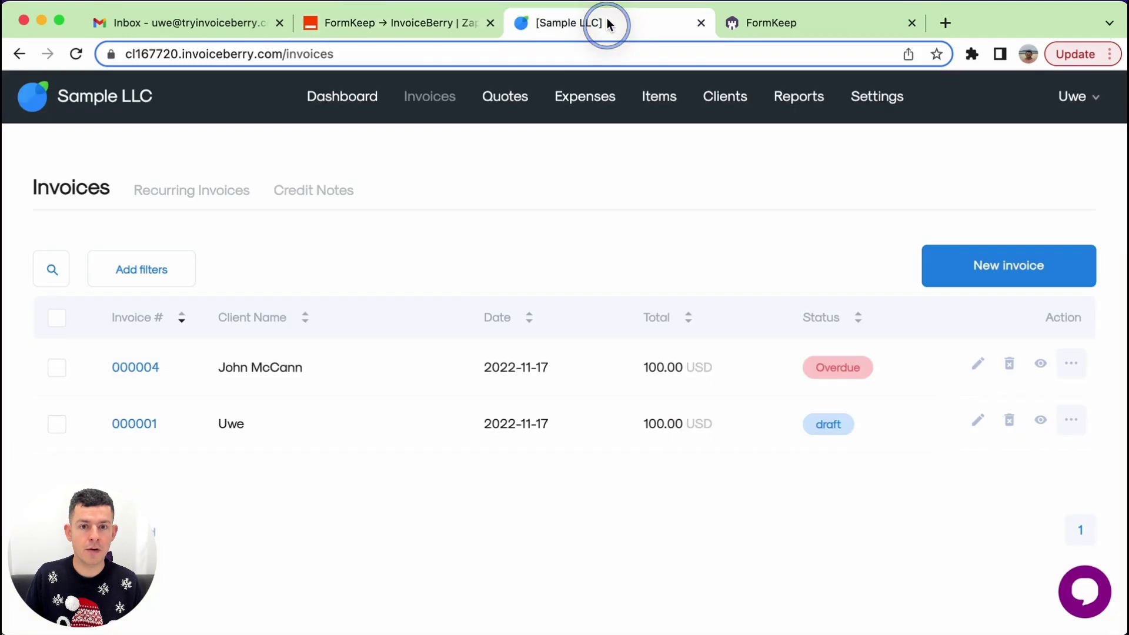
click(876, 97)
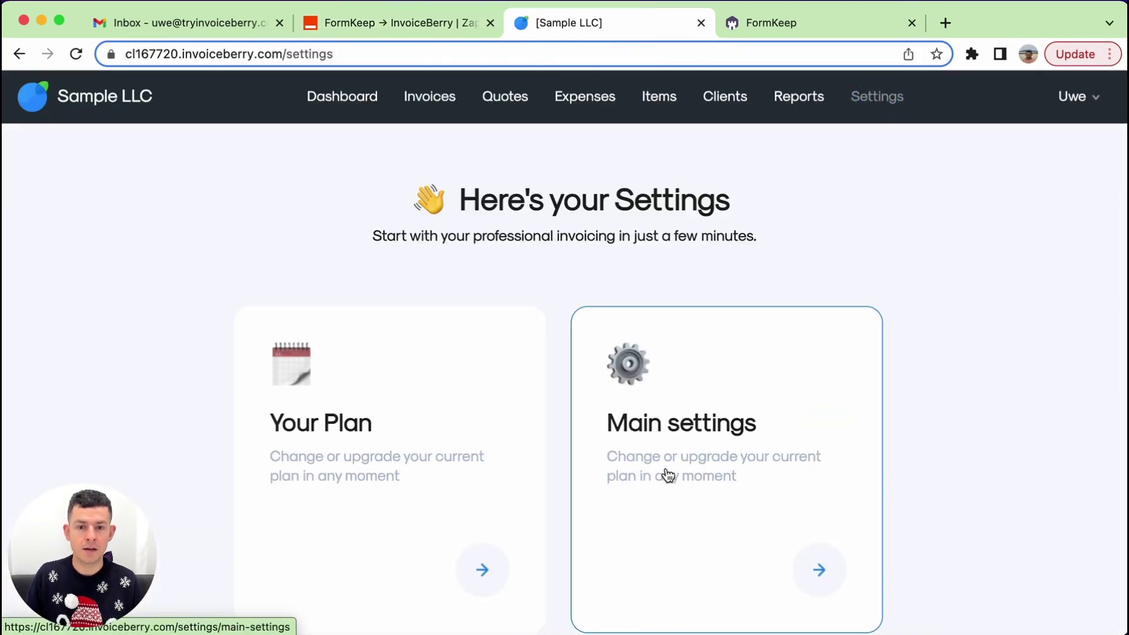
click(663, 471)
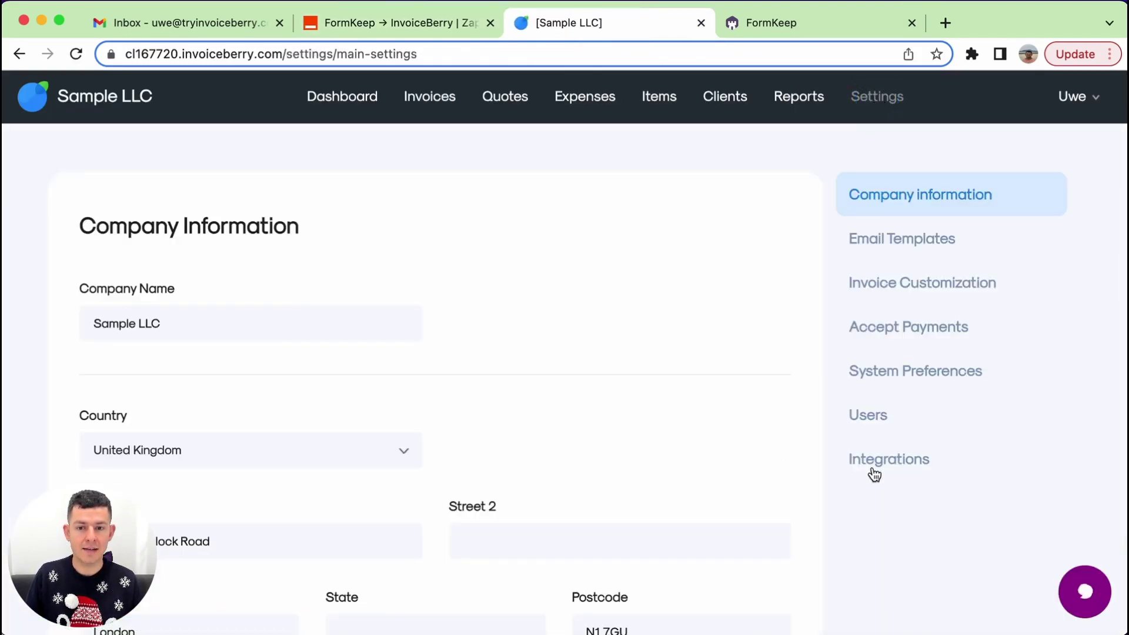
click(870, 471)
click(559, 432)
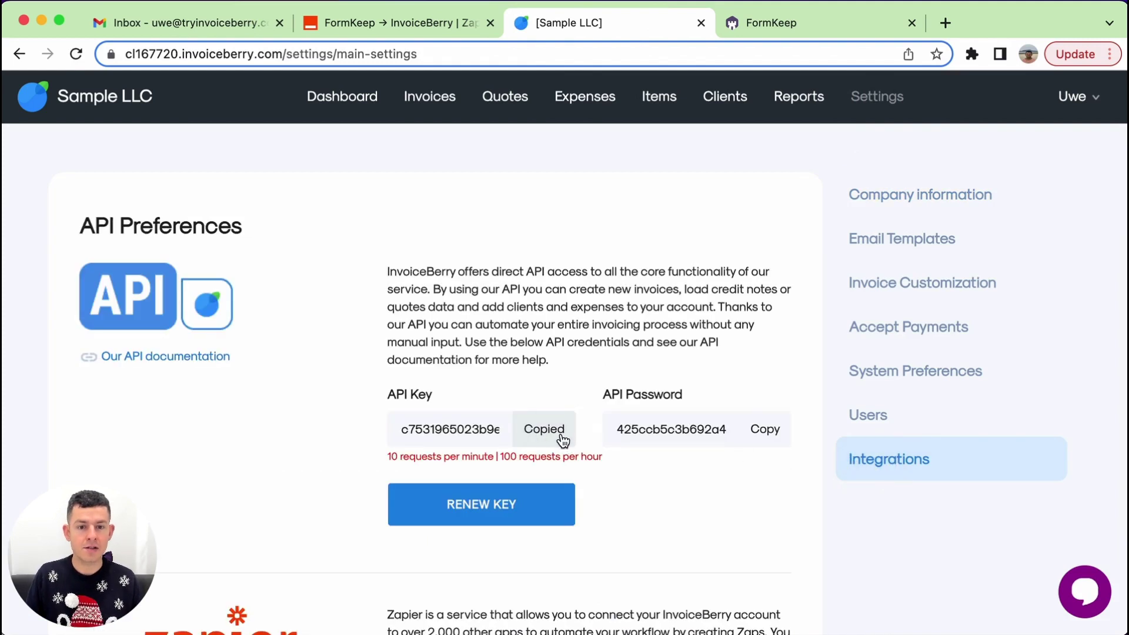
Return to Zapier's InvoiceBerry authorization window and paste the API key into the API Key field.
key(super+grave)
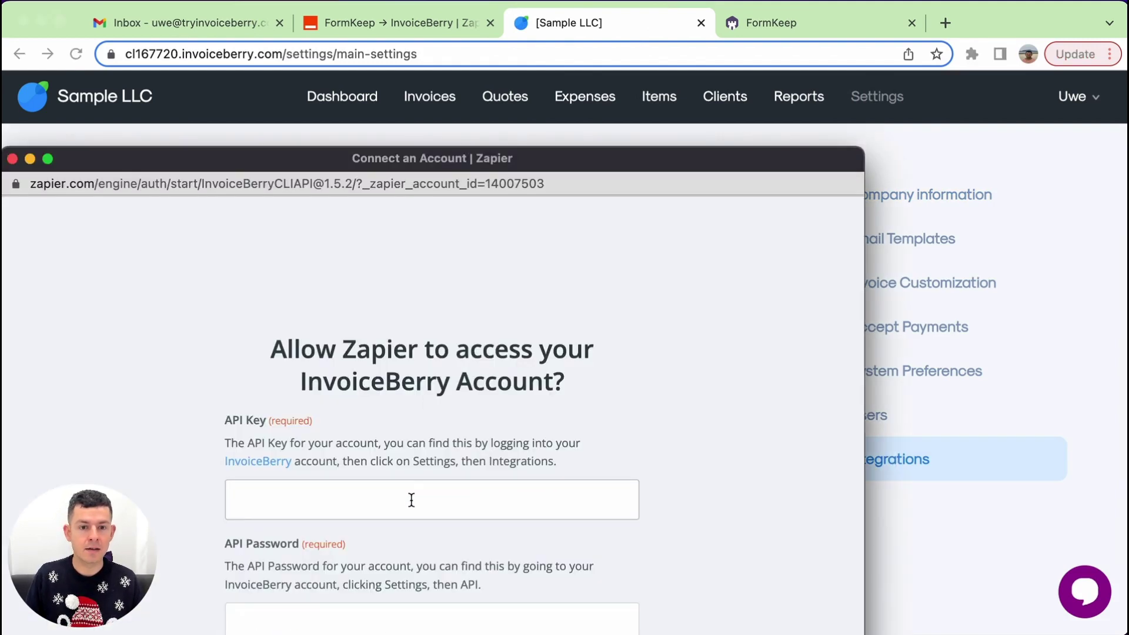
drag(460, 157, 457, 46)
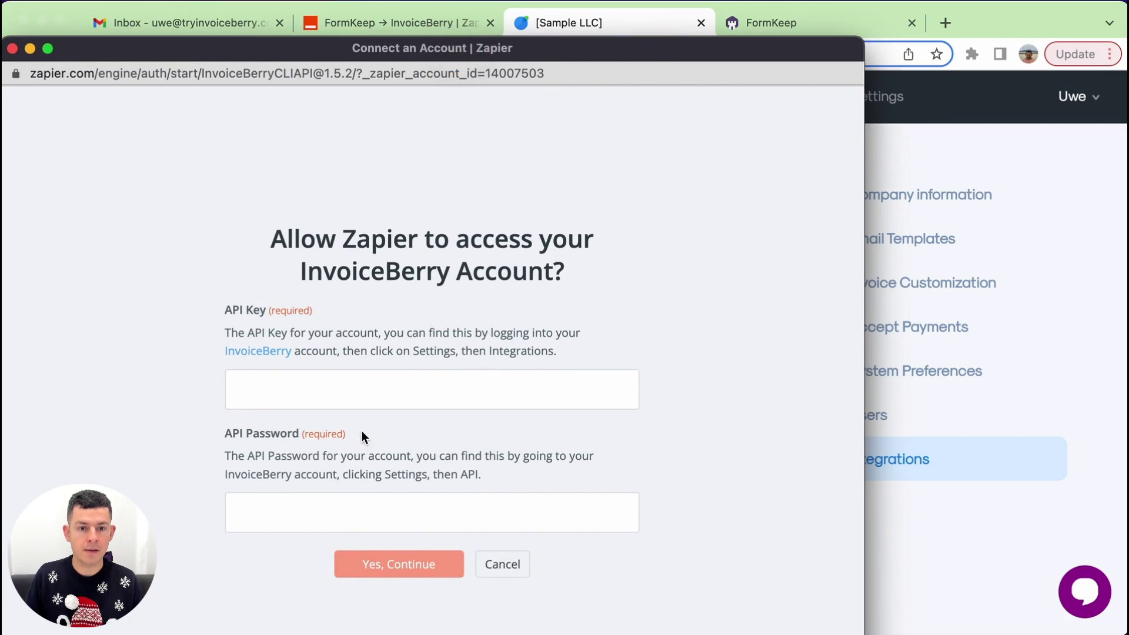
click(378, 388)
key(super+v)
Copy the API password from InvoiceBerry's integration settings, paste it into Zapier's API Password field, and allow the account access.
click(884, 500)
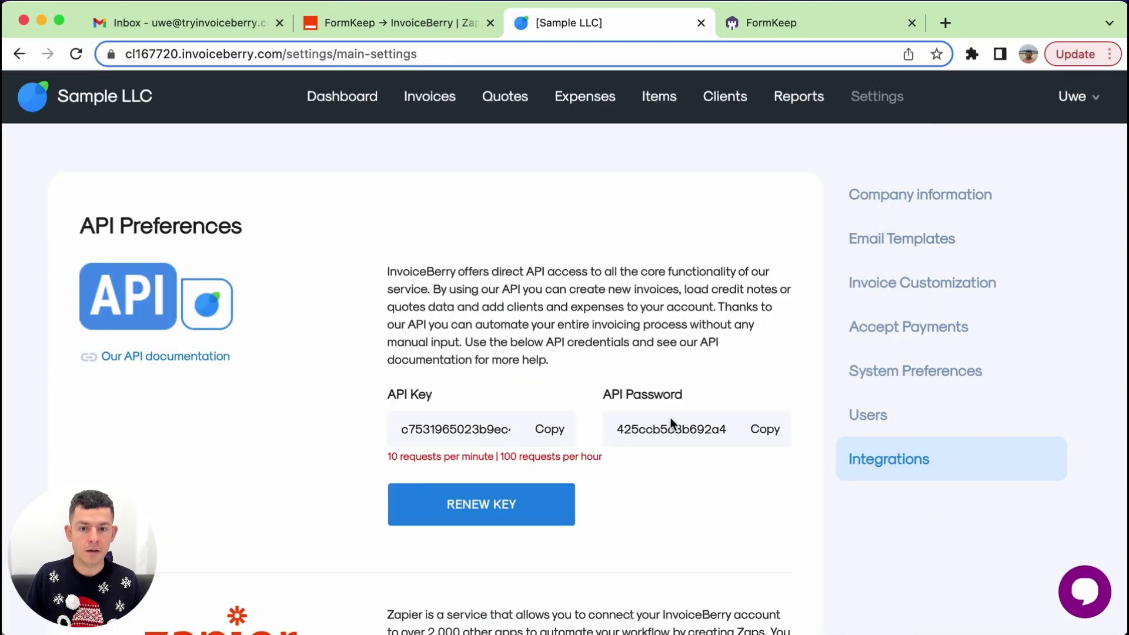
click(764, 428)
key(super+grave)
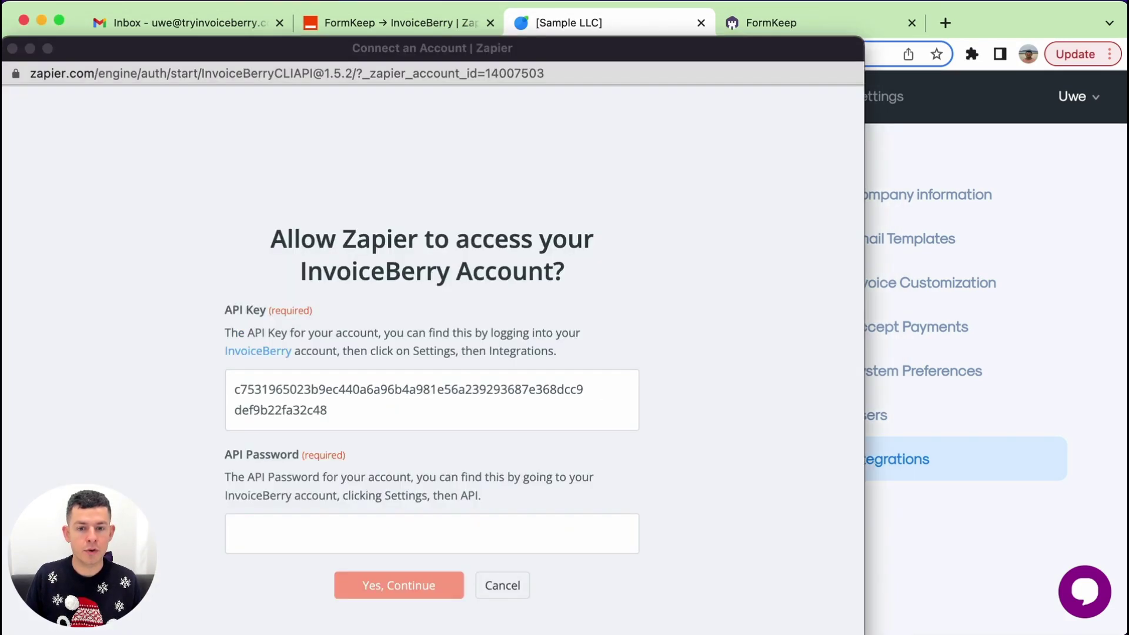
click(438, 517)
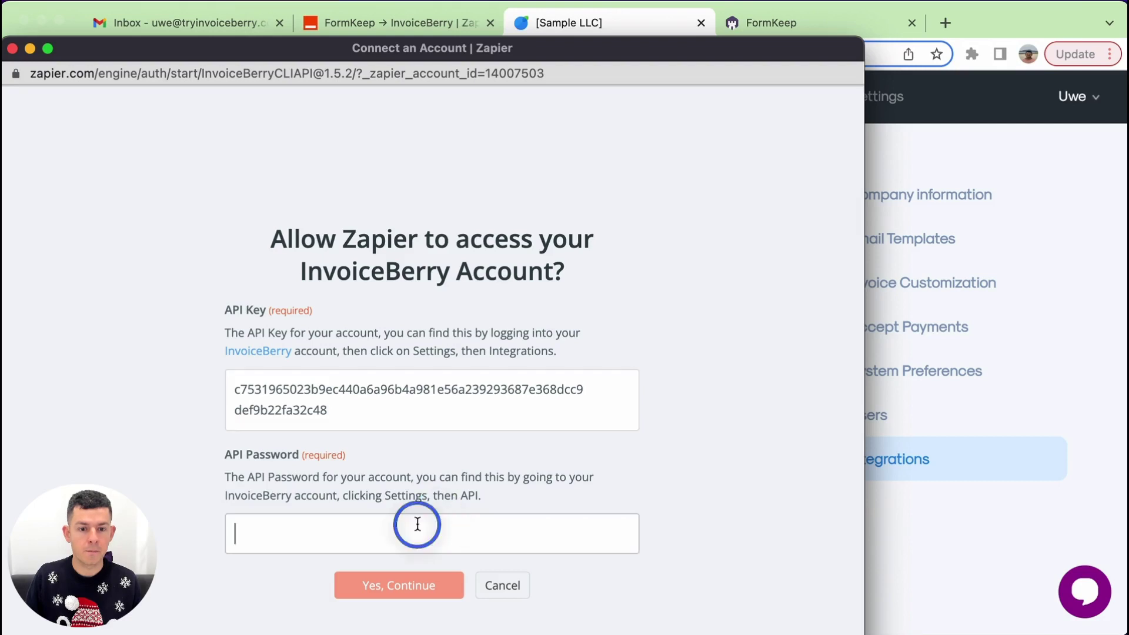
key(super+v)
click(412, 606)
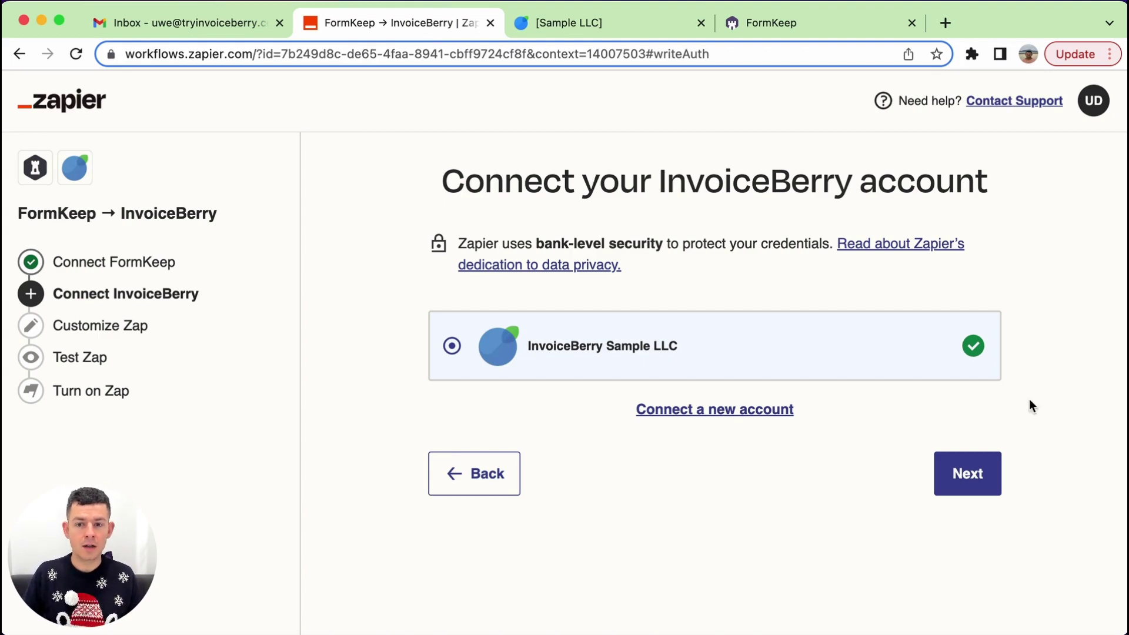
Continue with the connected InvoiceBerry account without choosing a client ID, and select the Client Name and Client Email fields for editing.
click(958, 477)
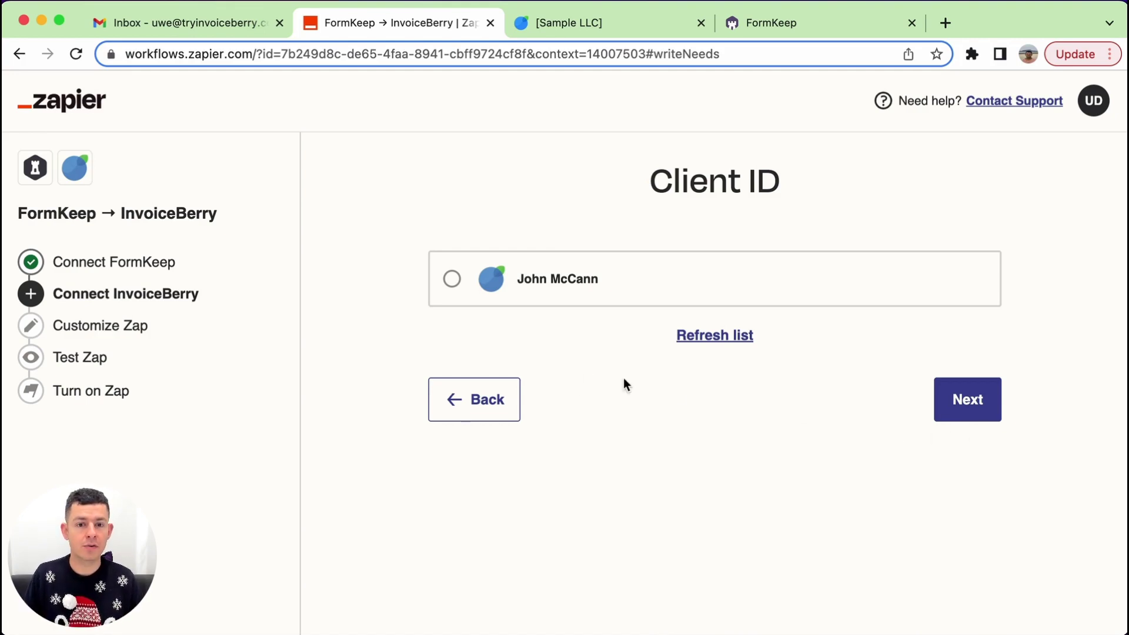
click(977, 408)
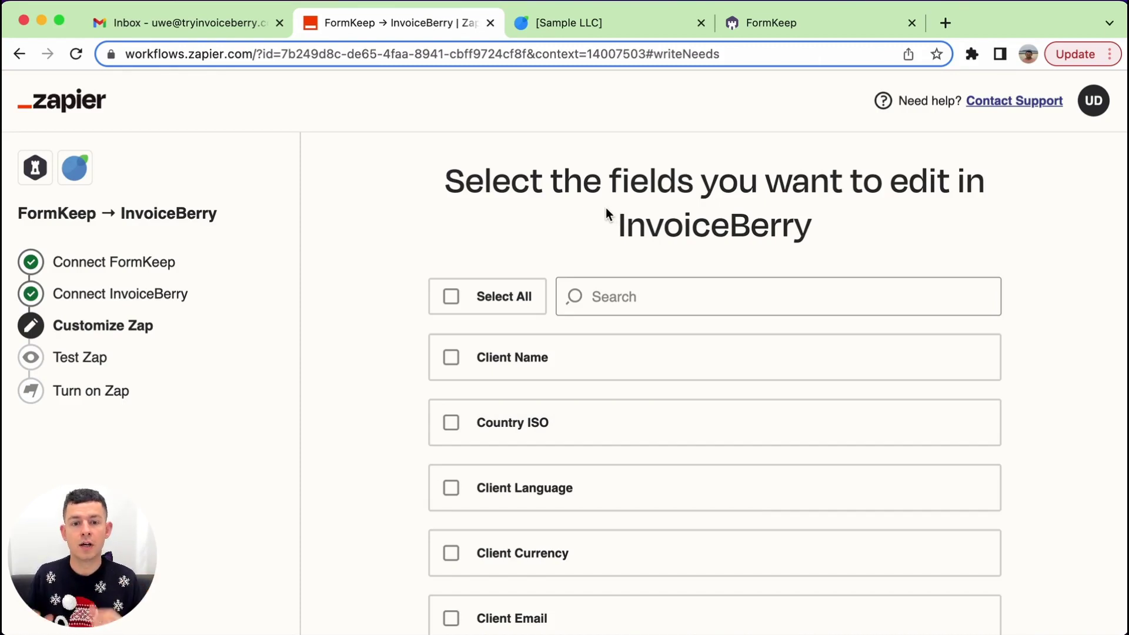
click(515, 356)
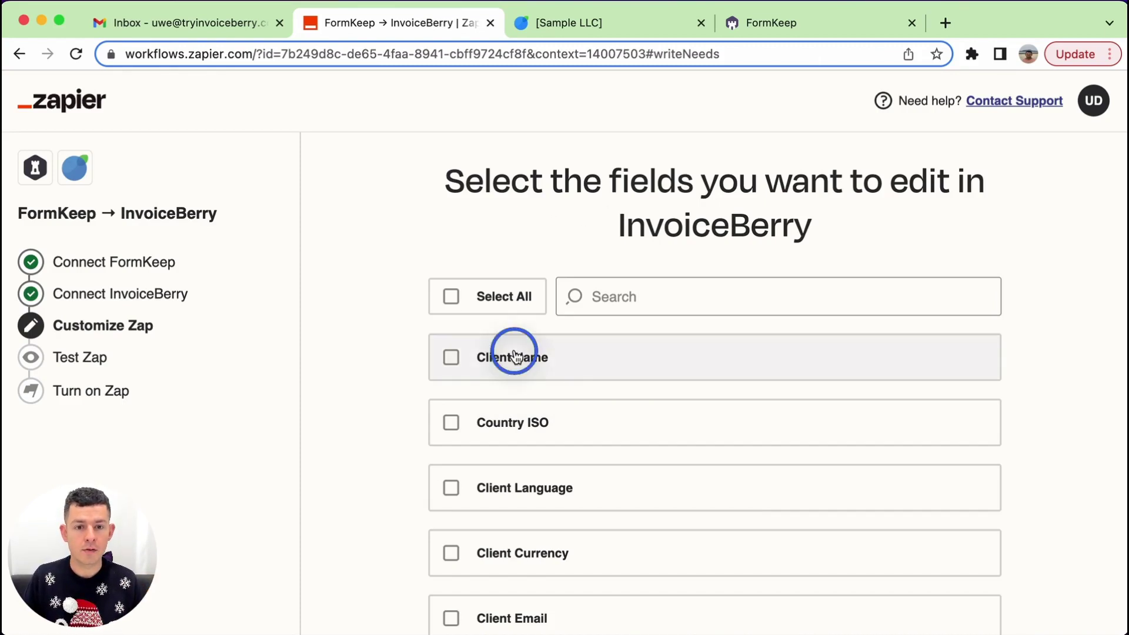
scroll(644, 365, down, 3)
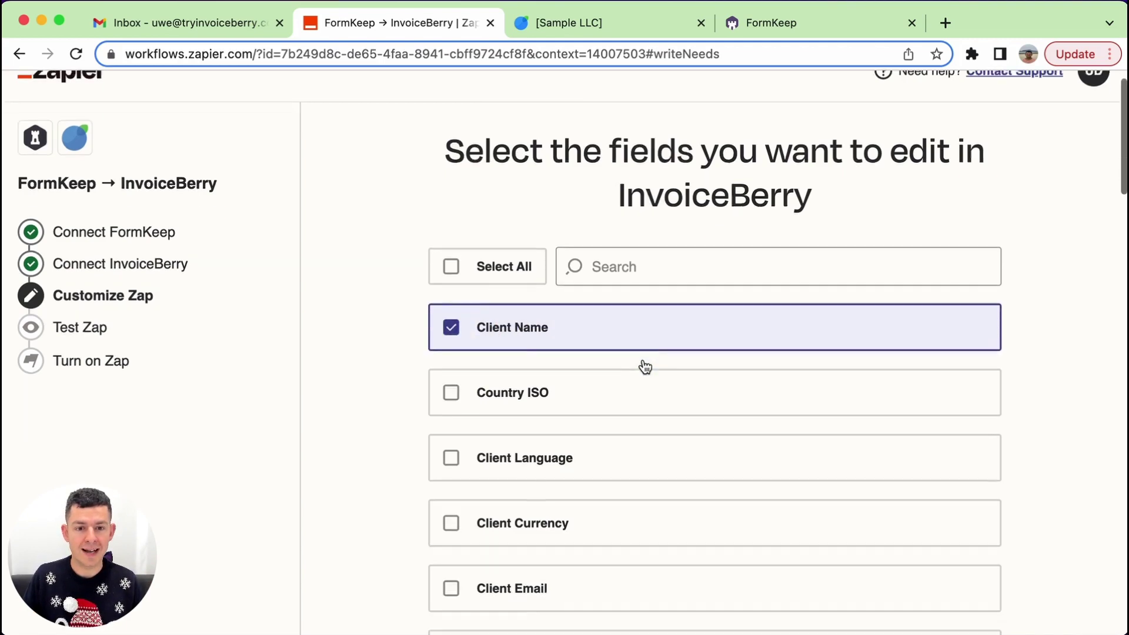
scroll(570, 411, down, 2)
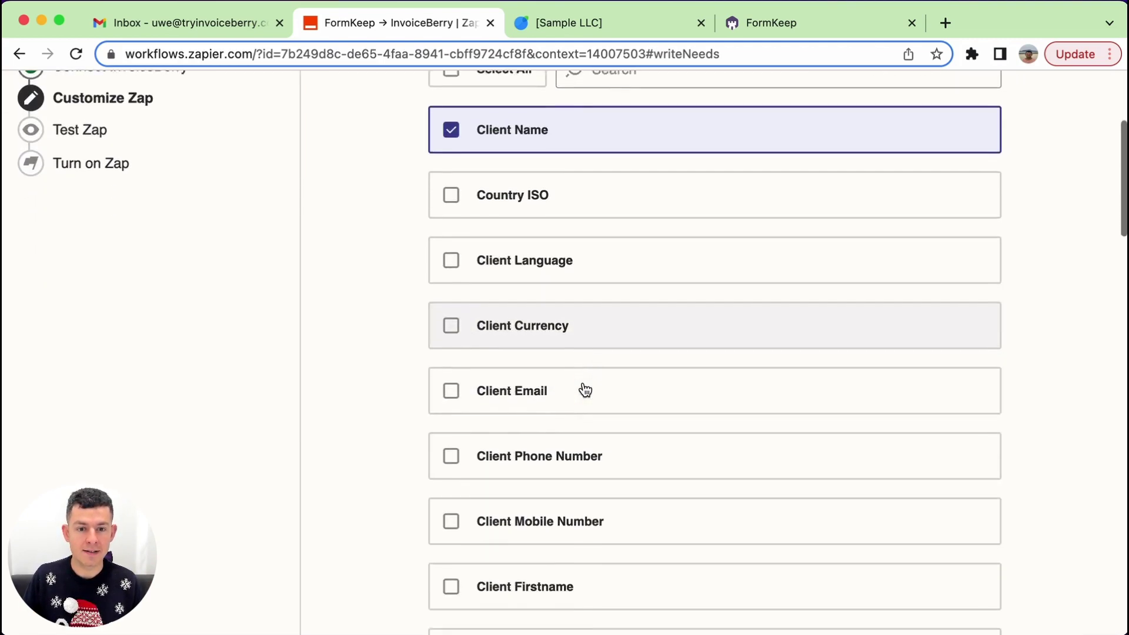
click(540, 366)
scroll(539, 365, down, 5)
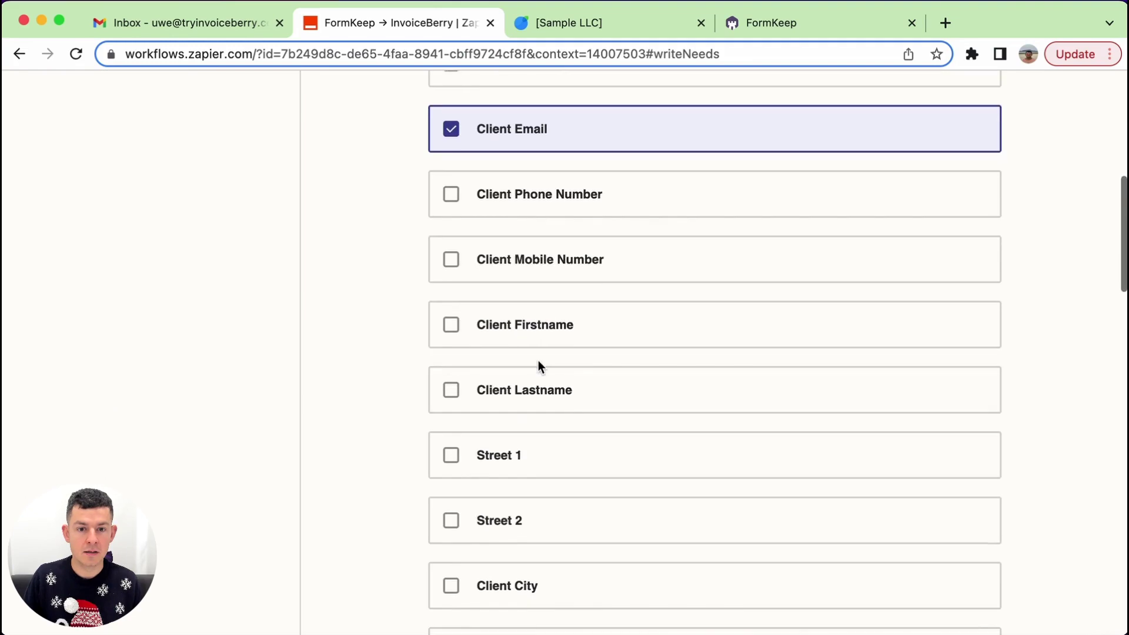
Switch to FormKeep and examine which fields the Pre-Order Form contains in the Form Designer.
click(809, 36)
scroll(375, 175, up, 4)
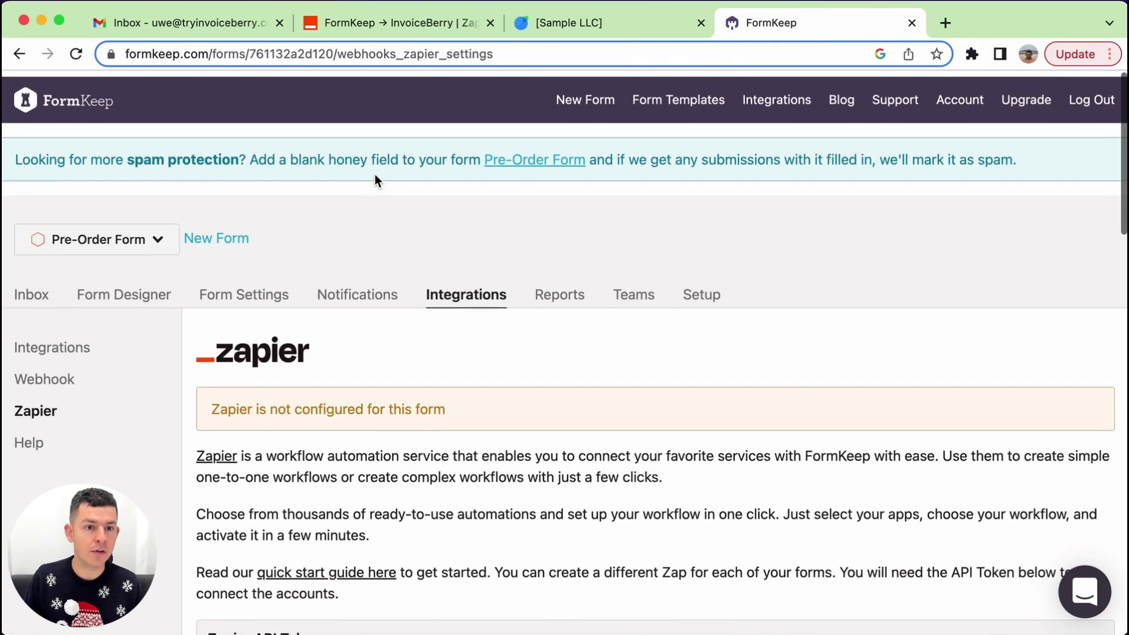
click(102, 302)
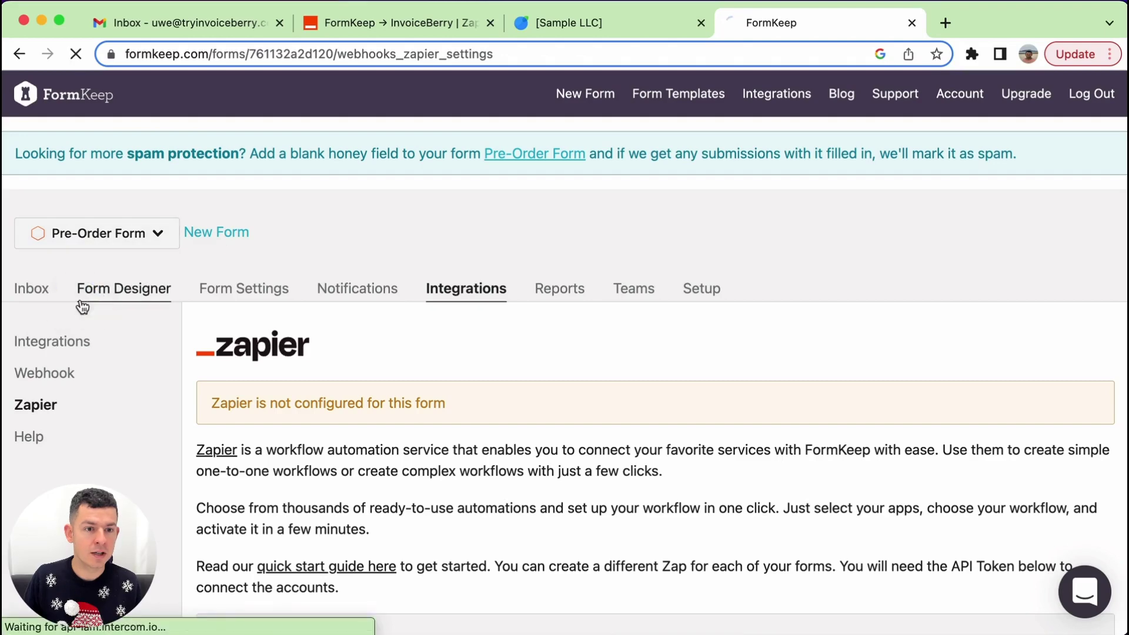
scroll(343, 406, down, 8)
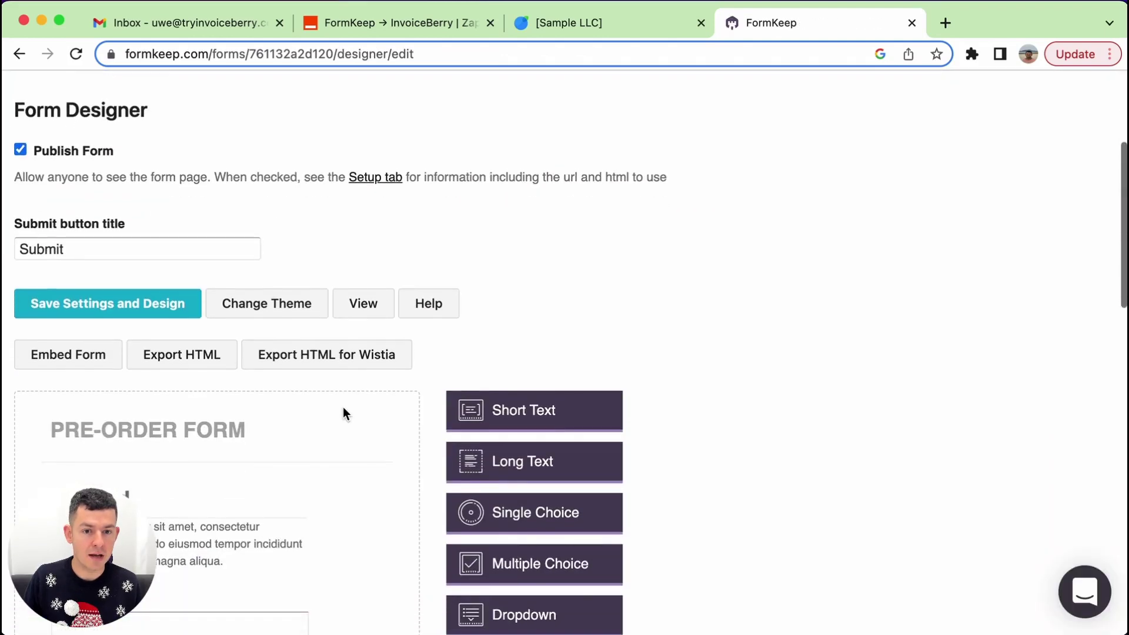
scroll(319, 335, down, 5)
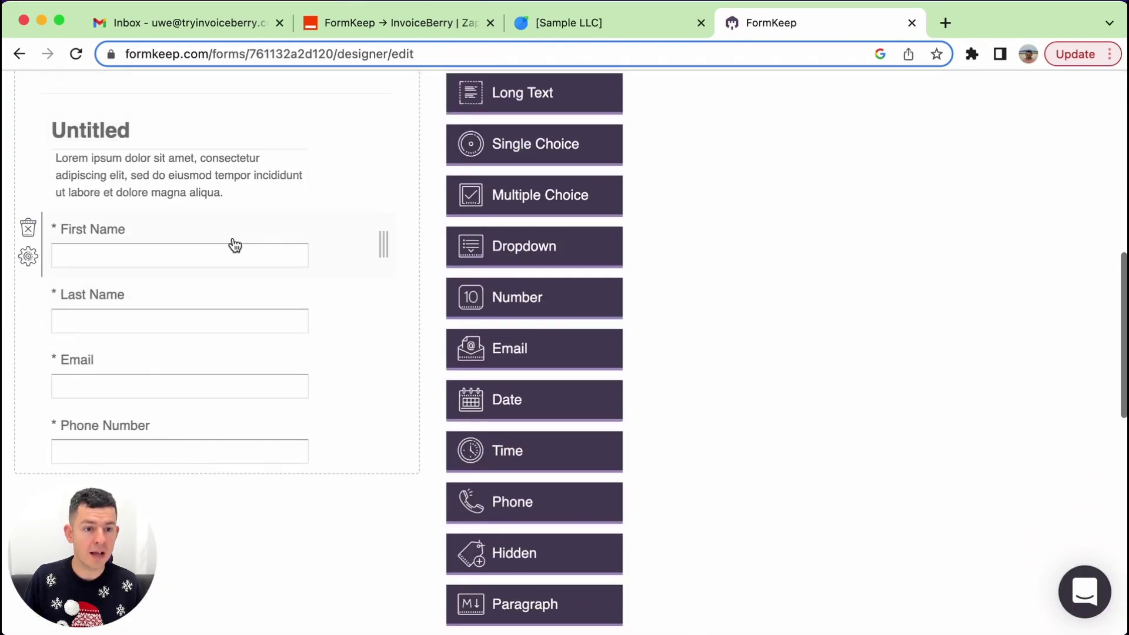
scroll(192, 394, down, 3)
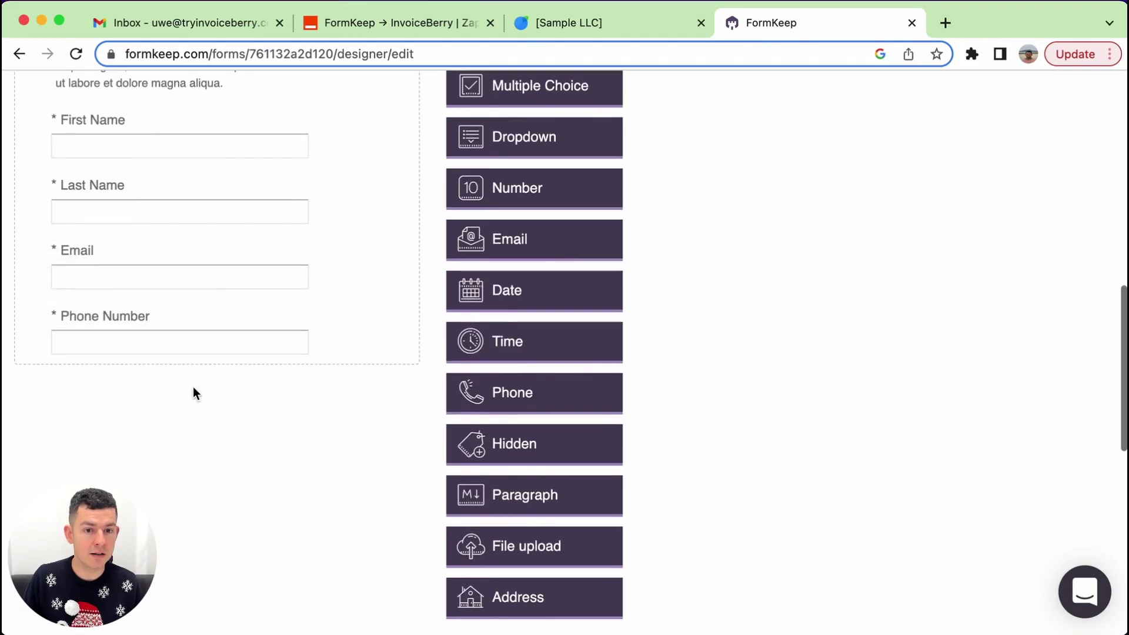
scroll(236, 288, up, 14)
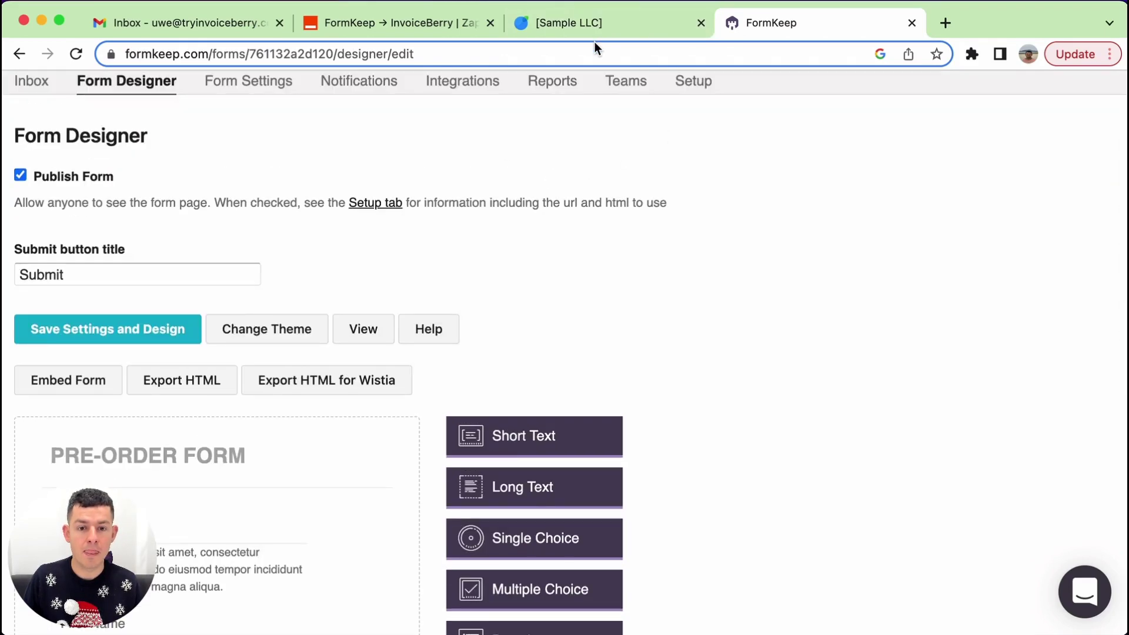
scroll(547, 361, down, 8)
scroll(586, 491, down, 10)
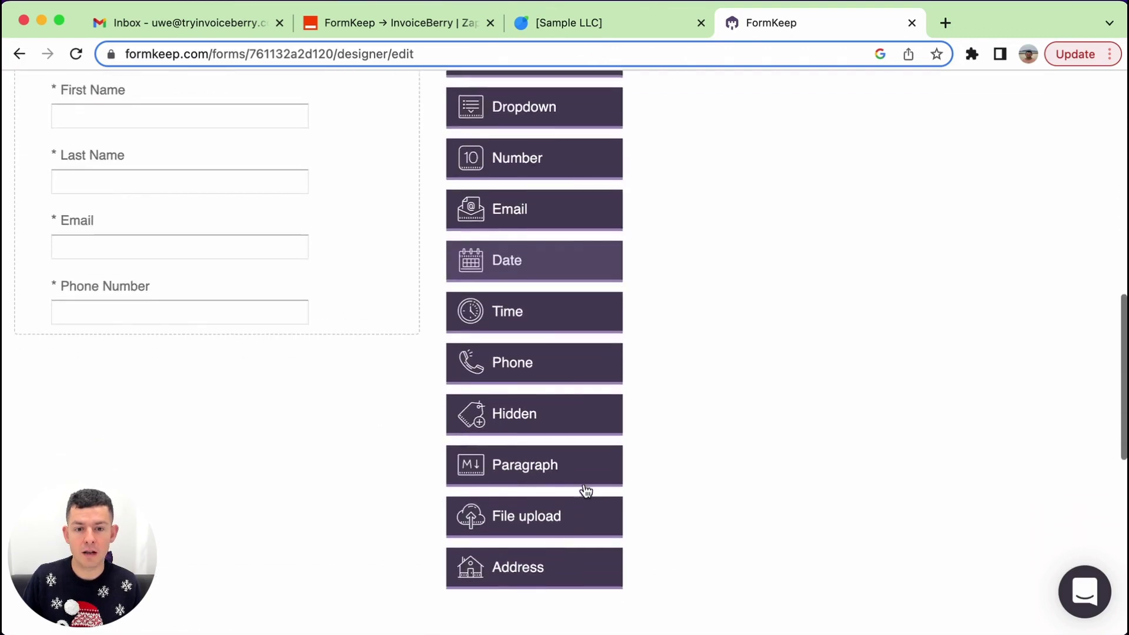
scroll(586, 491, up, 20)
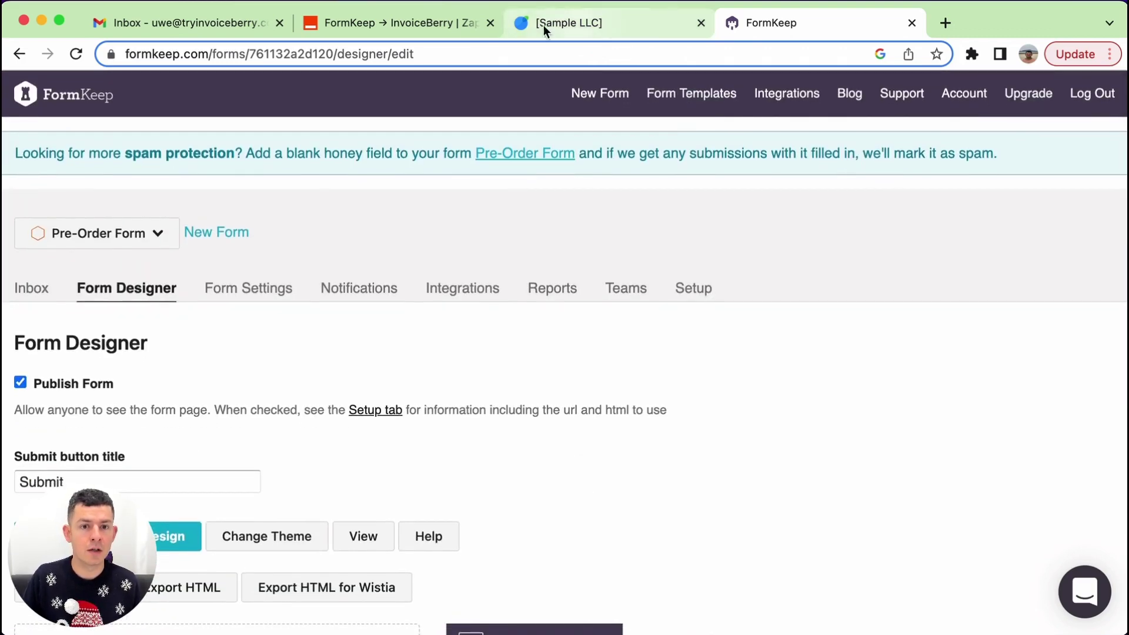
Back in Zapier, add Client Phone Number, Client Firstname and Client Lastname to the InvoiceBerry fields selected for editing.
click(415, 22)
scroll(574, 330, up, 3)
scroll(574, 330, up, 5)
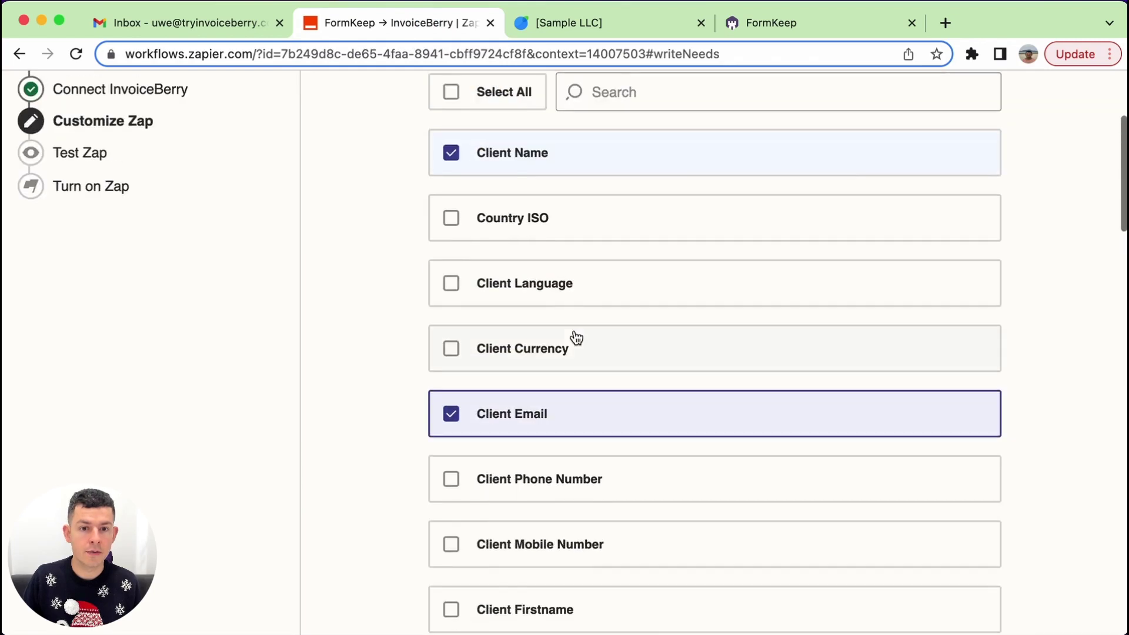
scroll(497, 245, down, 2)
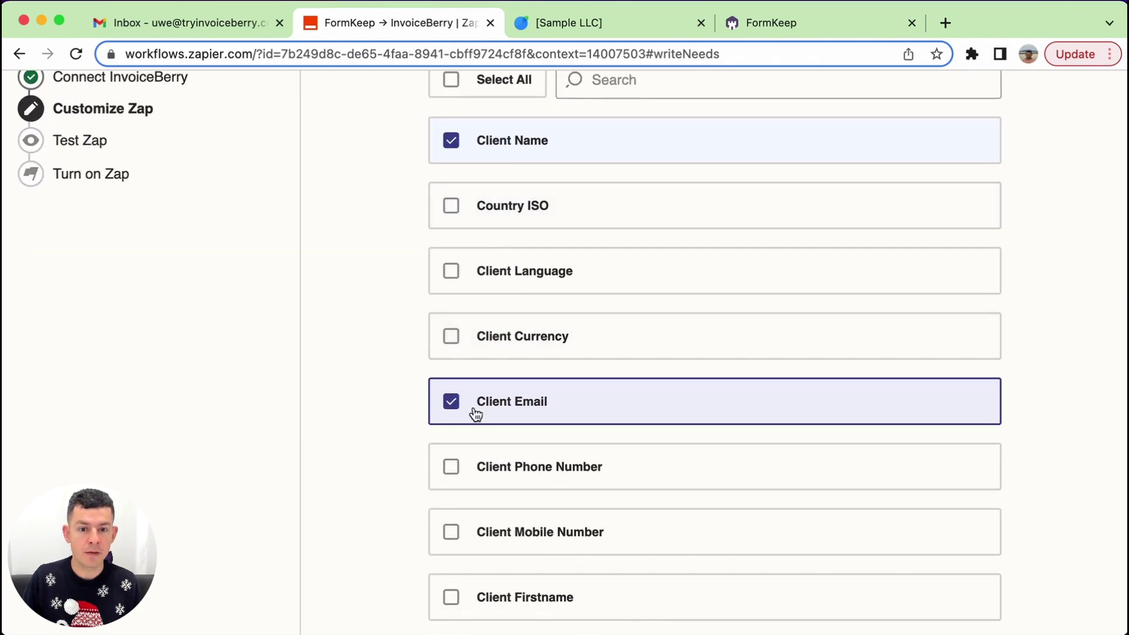
scroll(474, 411, down, 5)
click(499, 363)
scroll(517, 353, down, 4)
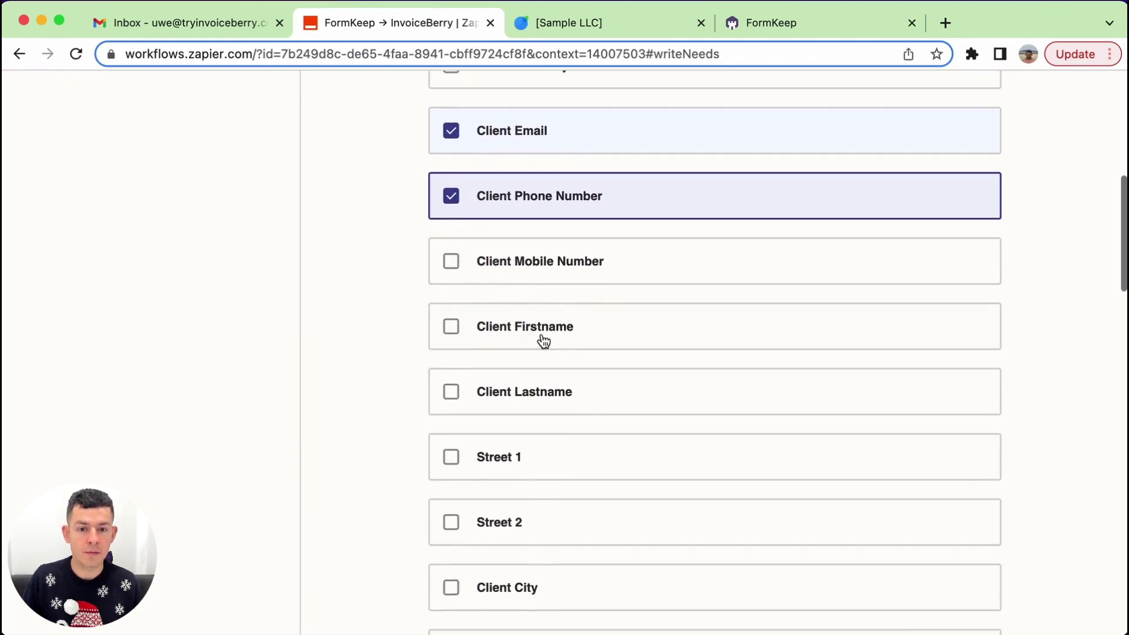
click(574, 318)
click(542, 386)
Add Item Description, Item Unit Cost and Item Quantity to the InvoiceBerry fields selected for editing.
scroll(545, 392, down, 8)
scroll(544, 392, down, 10)
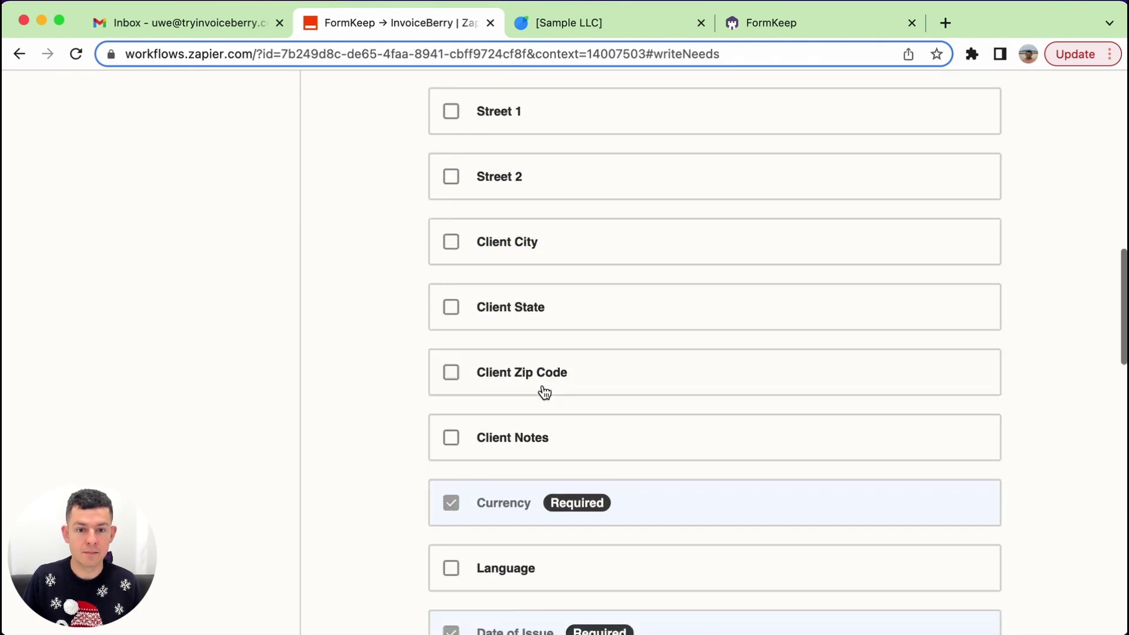
scroll(542, 384, down, 2)
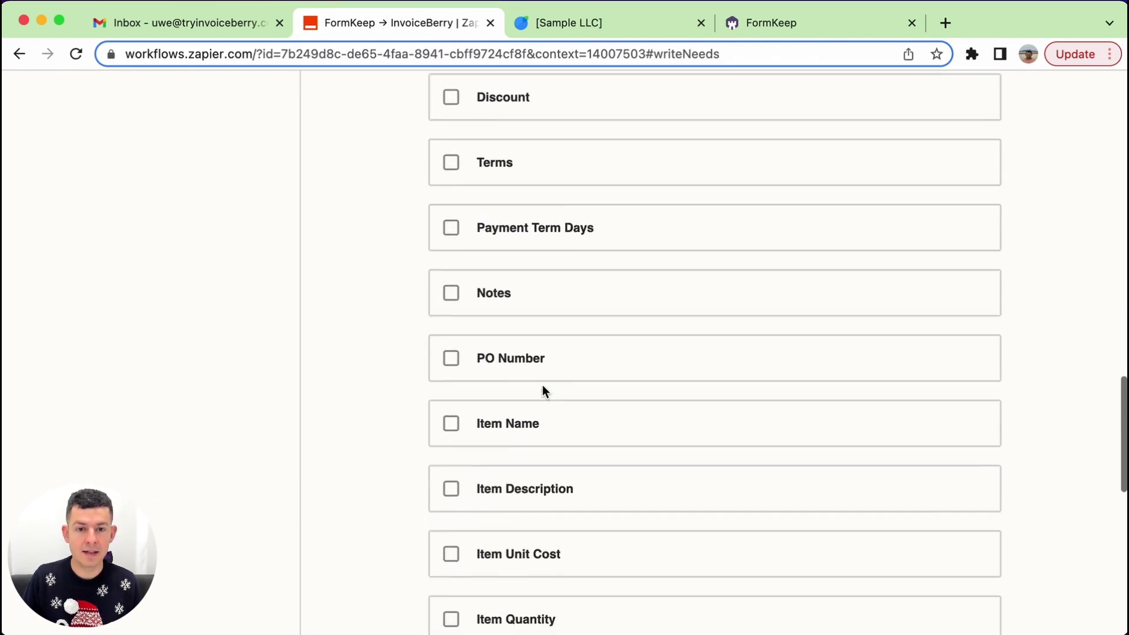
scroll(542, 385, down, 2)
scroll(542, 386, down, 1)
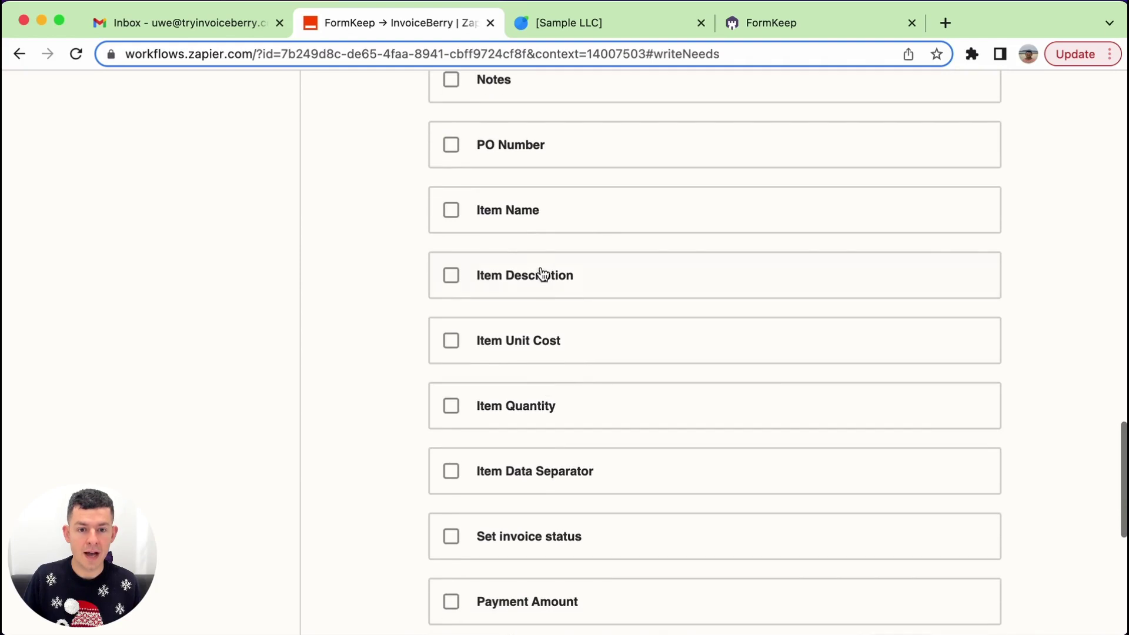
click(539, 261)
click(525, 343)
click(529, 405)
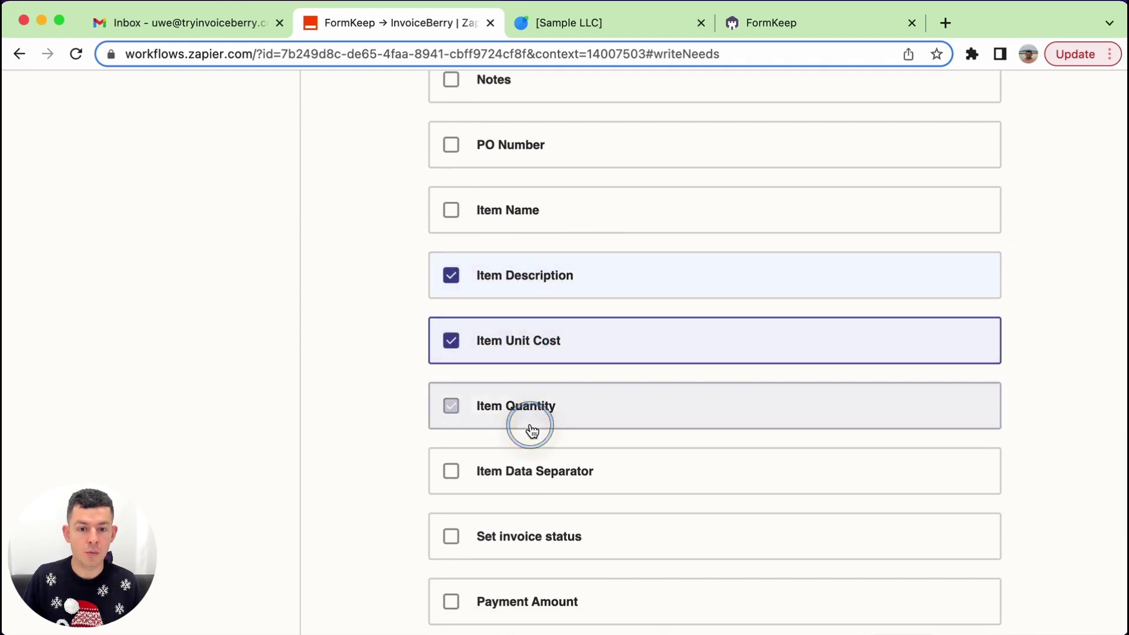
Add Send Invoice to the selected InvoiceBerry fields and proceed to the field mapping.
scroll(530, 428, down, 6)
scroll(504, 525, down, 1)
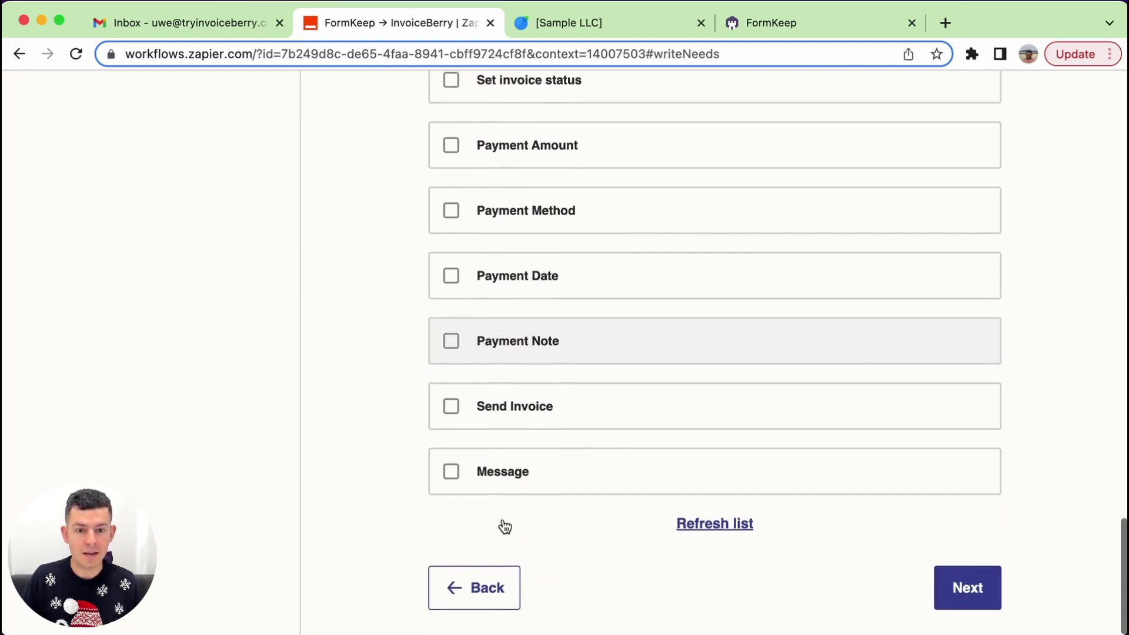
click(558, 418)
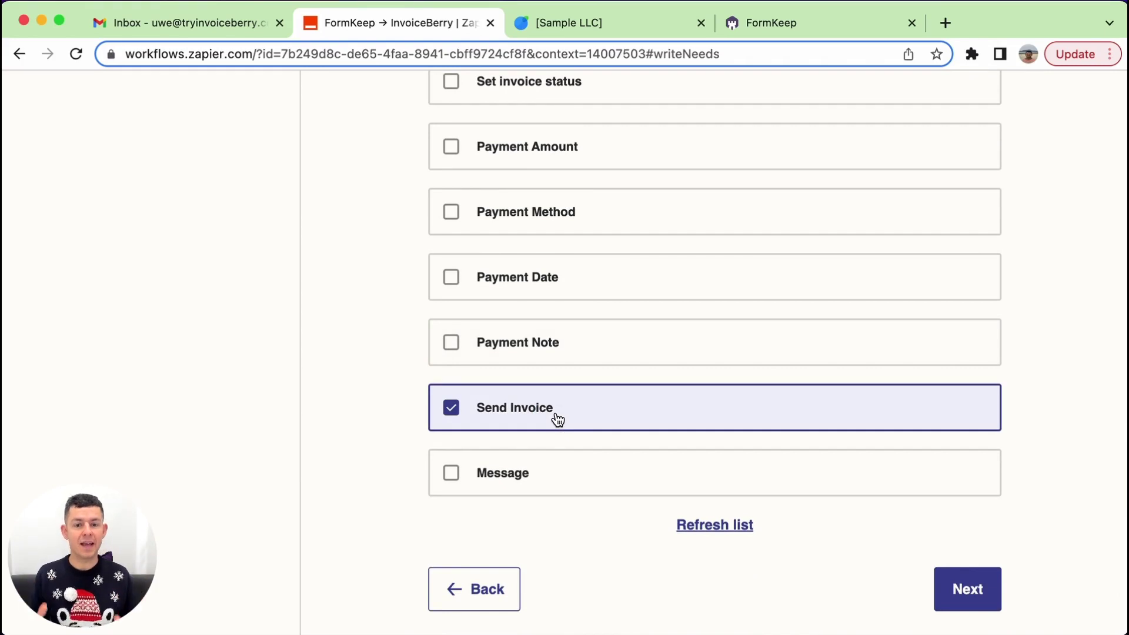
click(970, 591)
scroll(662, 272, up, 10)
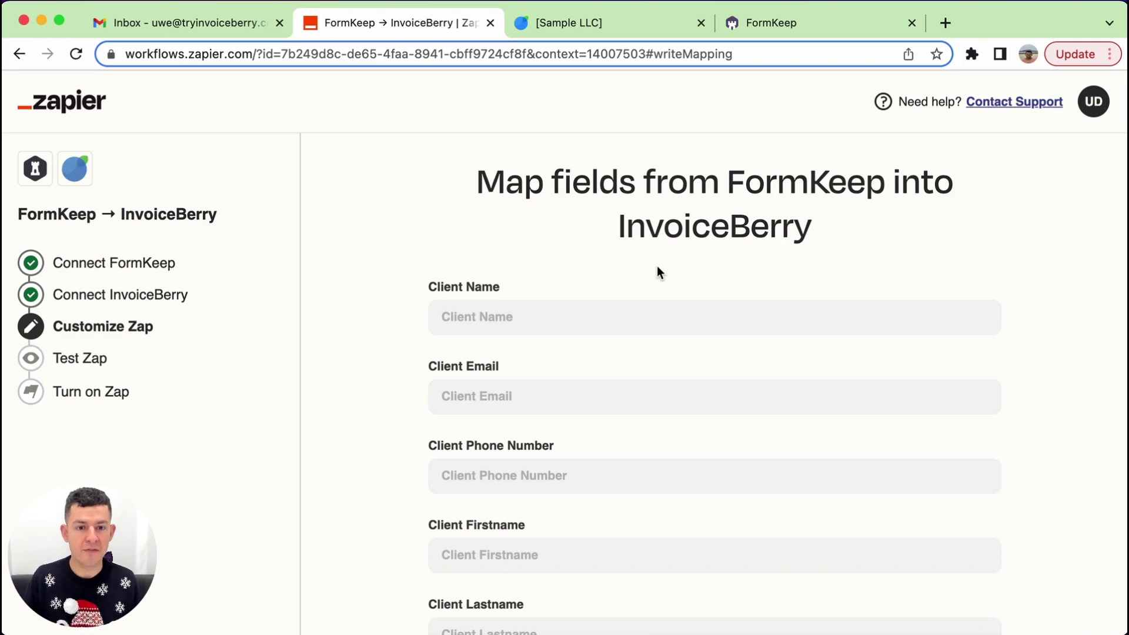
Map the Client Name field to FormKeep's First Name followed by Last Name.
click(599, 315)
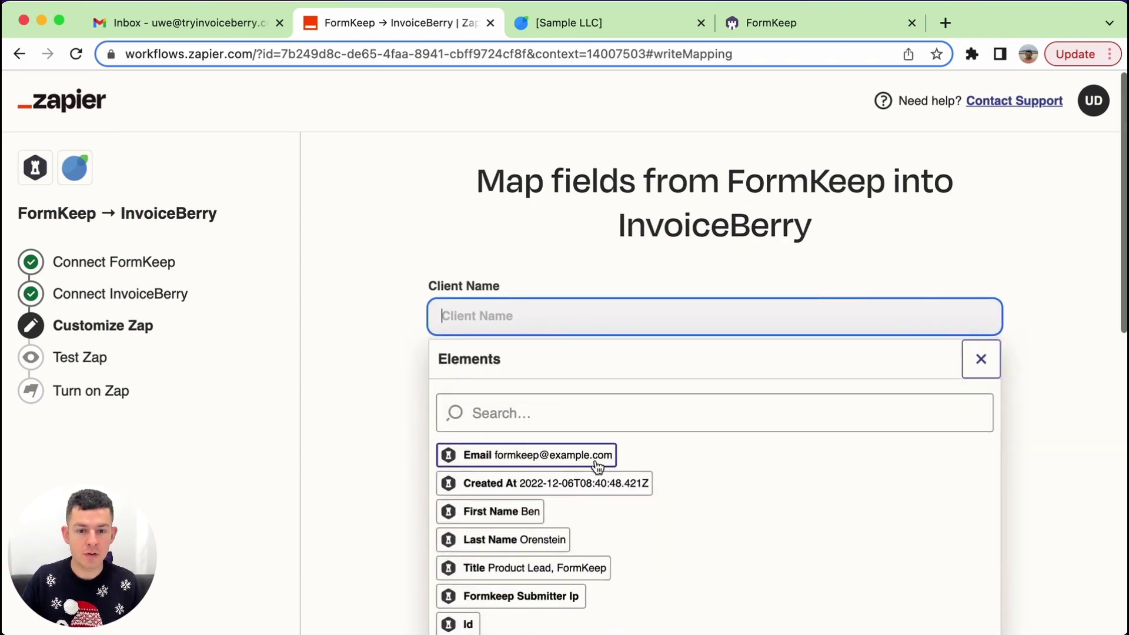
scroll(594, 466, down, 3)
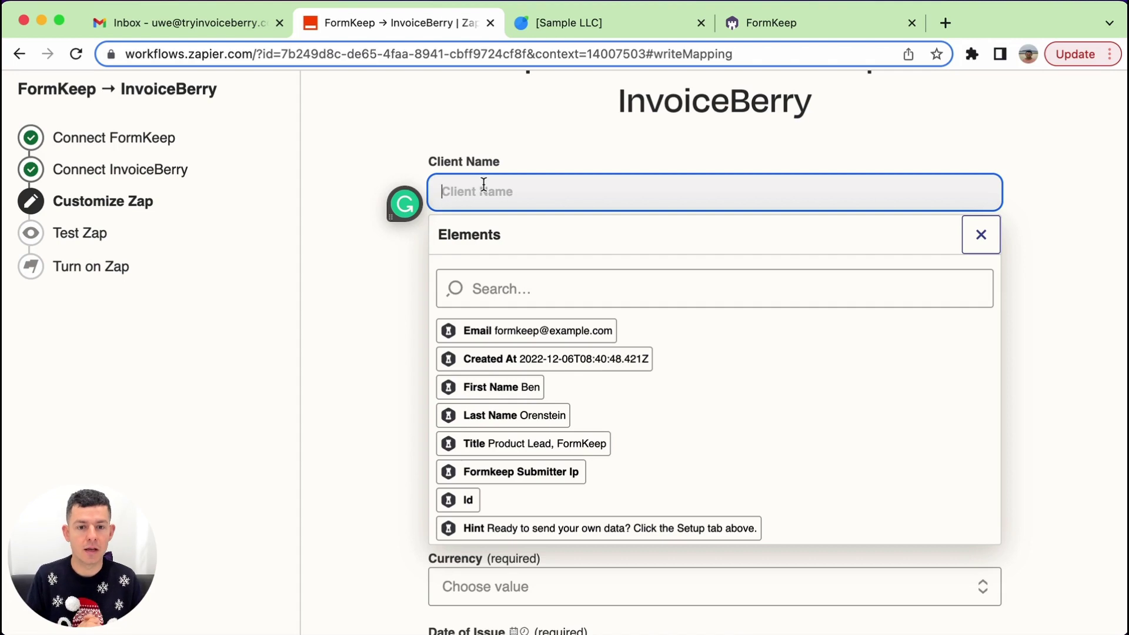
click(519, 389)
click(592, 185)
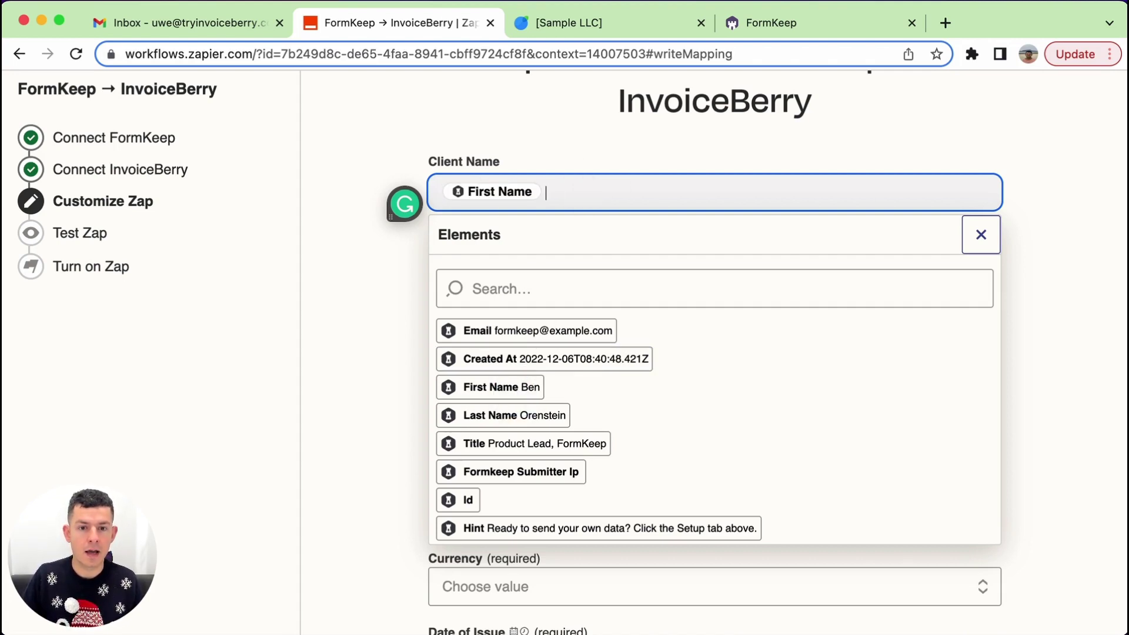
click(547, 416)
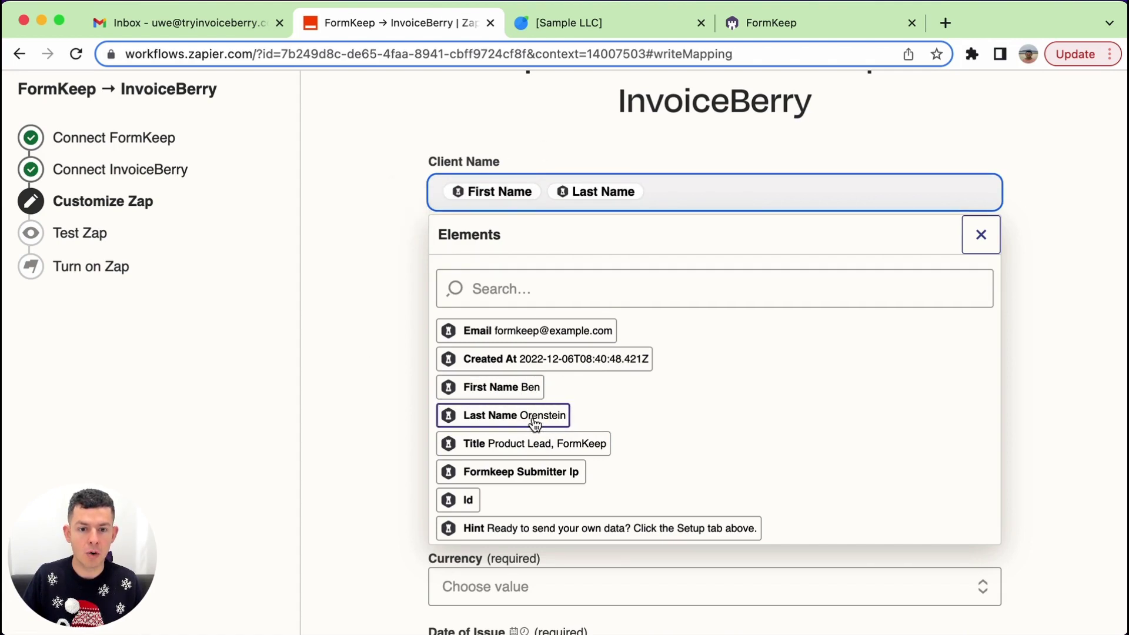
click(303, 398)
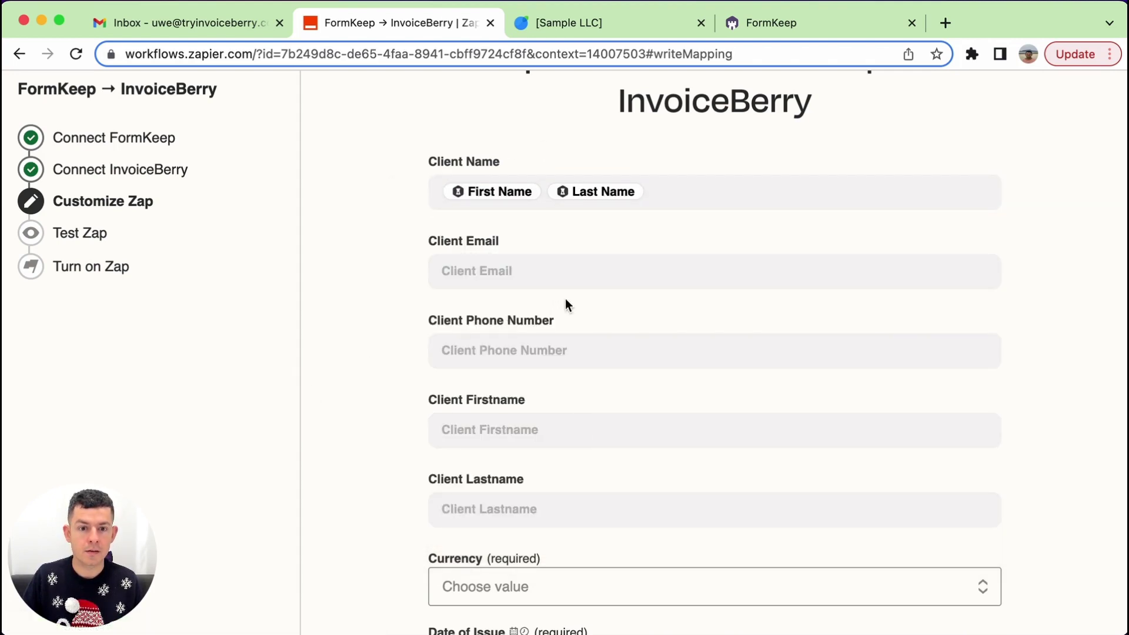
Map the Client Email field to FormKeep's Email element.
click(605, 270)
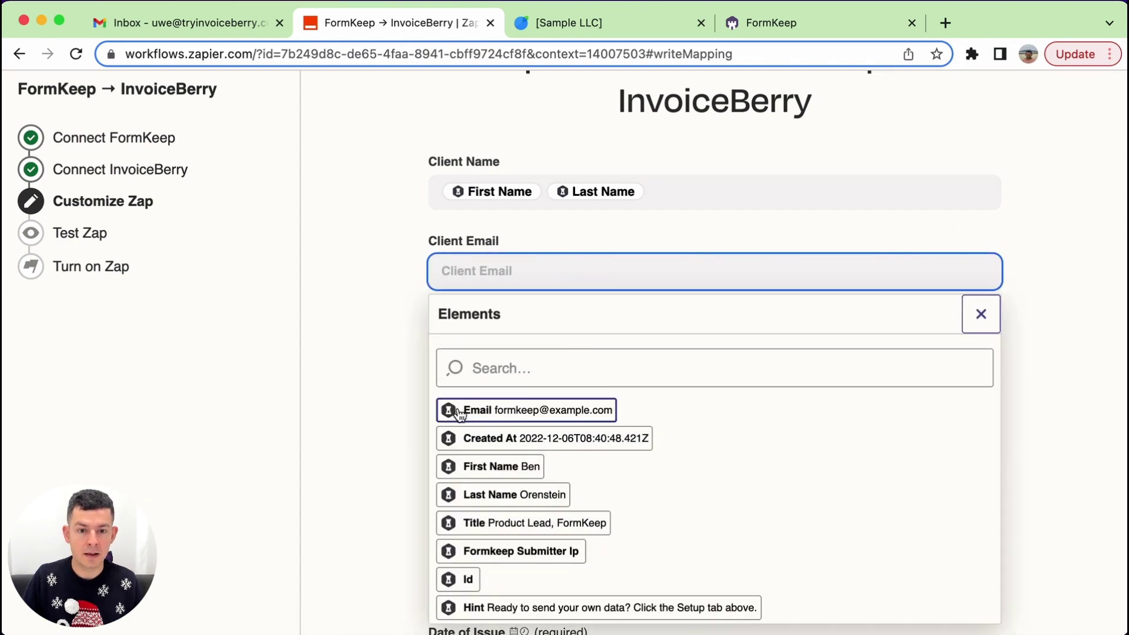
click(510, 411)
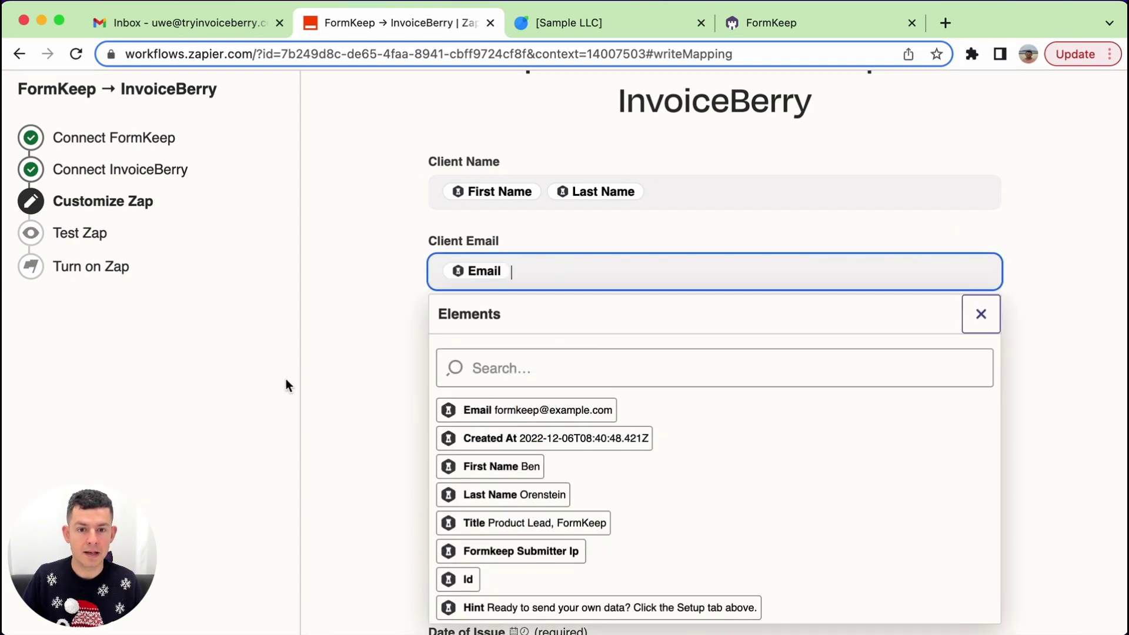
click(404, 288)
Examine the FormKeep elements available for the Client Phone Number field and leave it unmapped.
scroll(605, 211, down, 3)
click(598, 222)
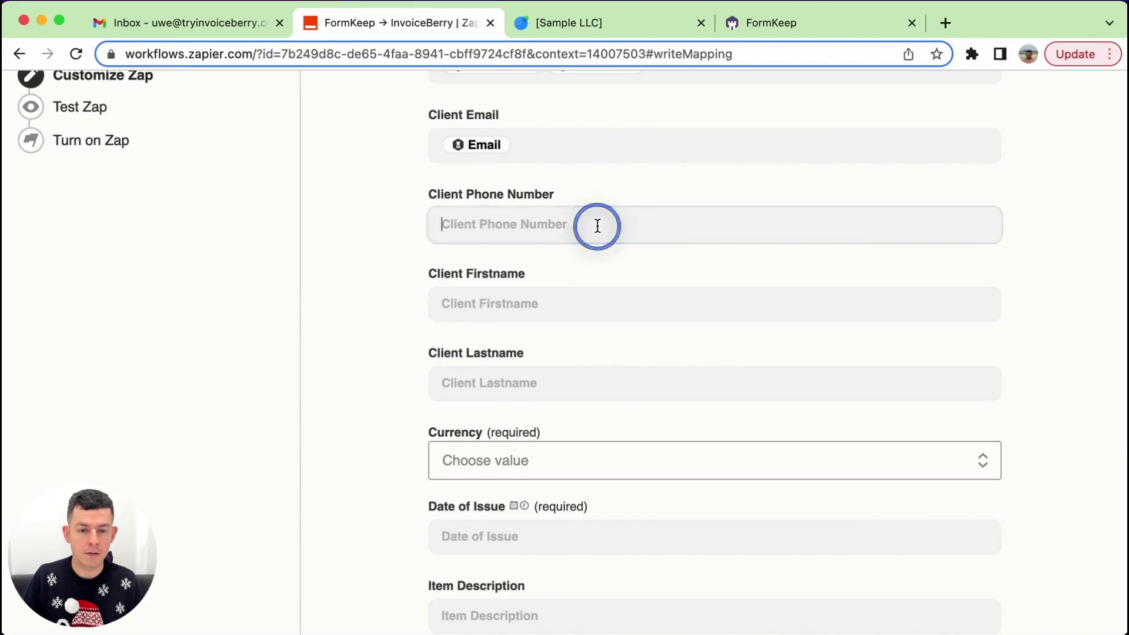
scroll(574, 507, down, 1)
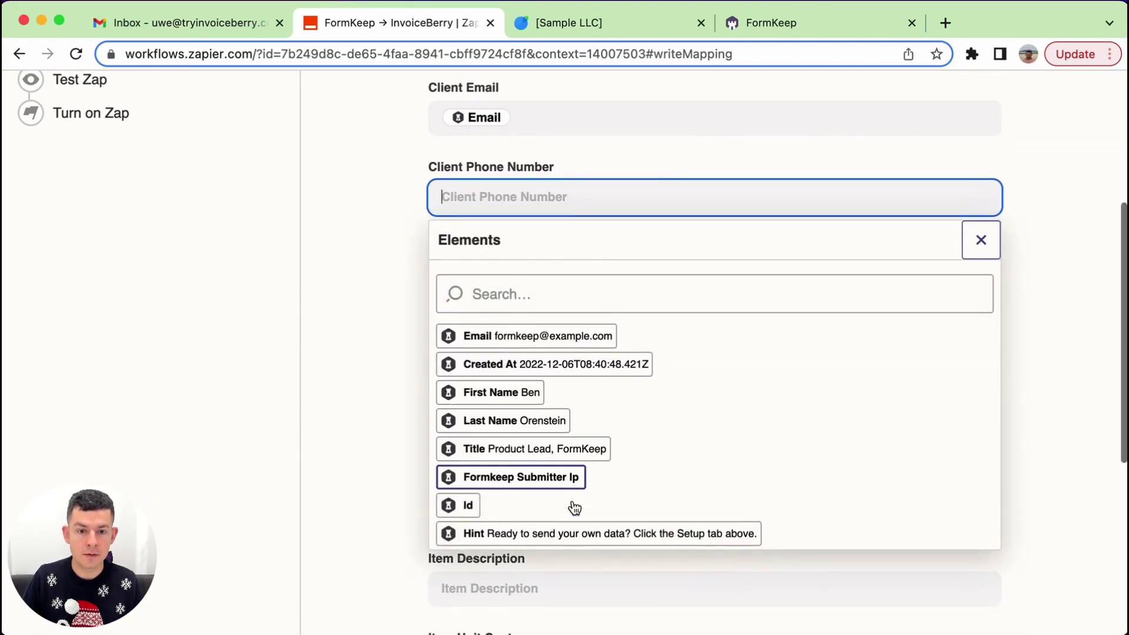
scroll(574, 507, up, 1)
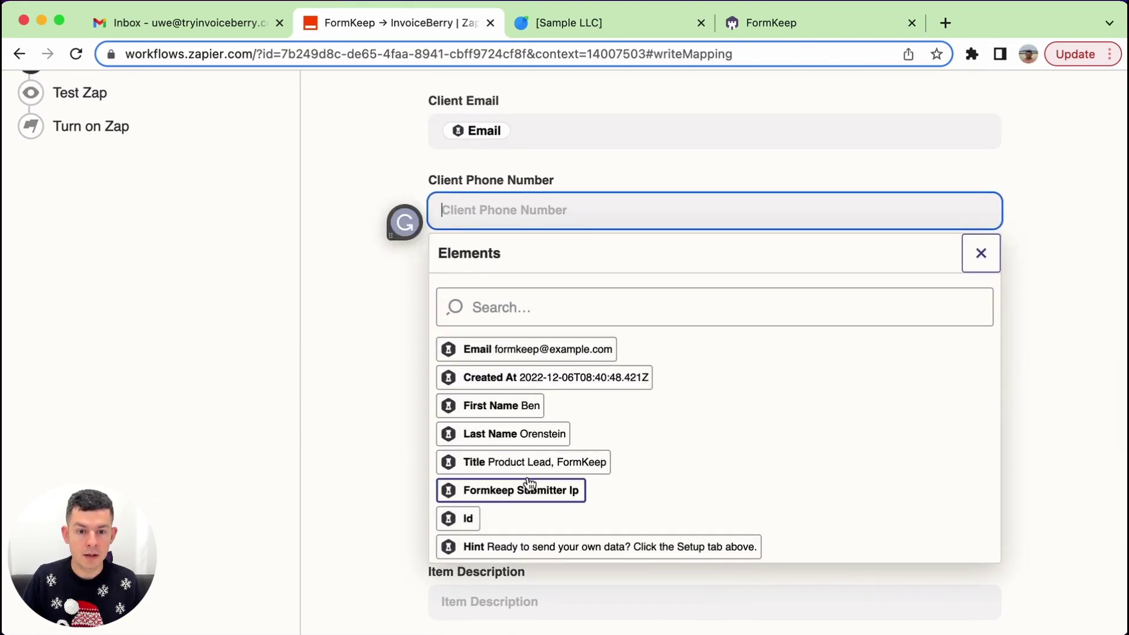
scroll(518, 429, down, 1)
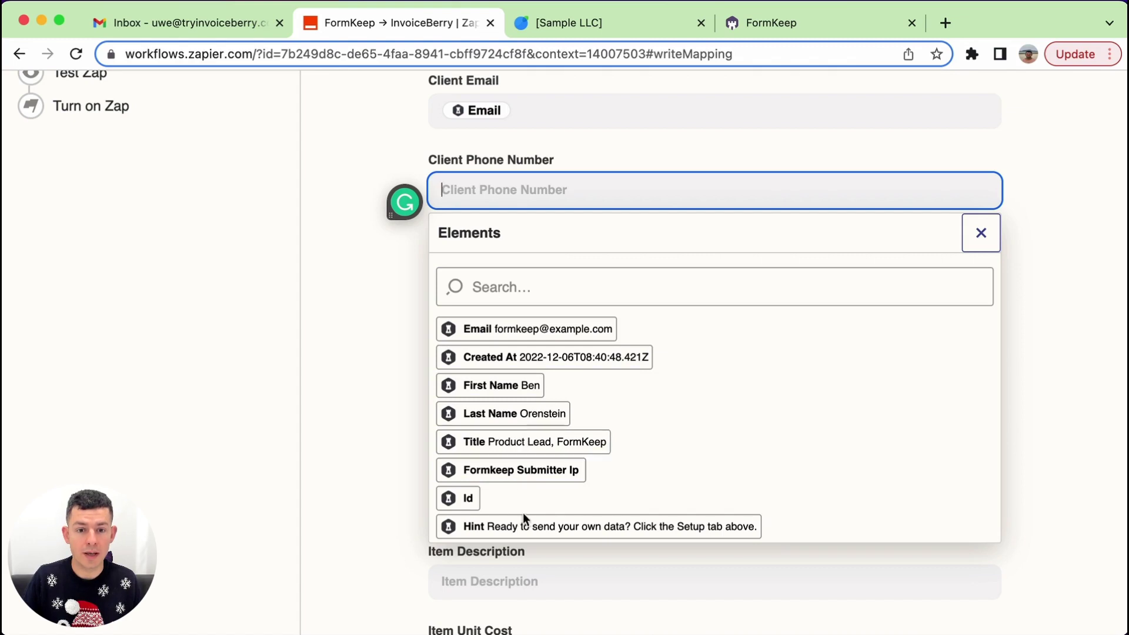
click(266, 372)
Map Client Firstname to FormKeep's First Name and Client Lastname to FormKeep's Last Name.
click(569, 268)
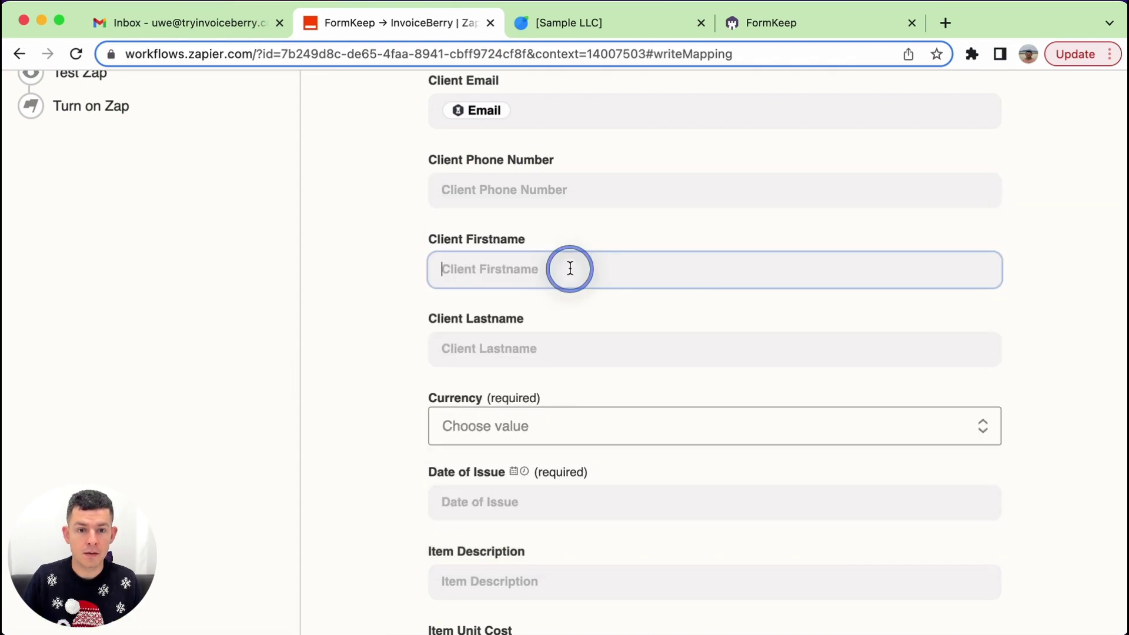
click(514, 465)
click(356, 415)
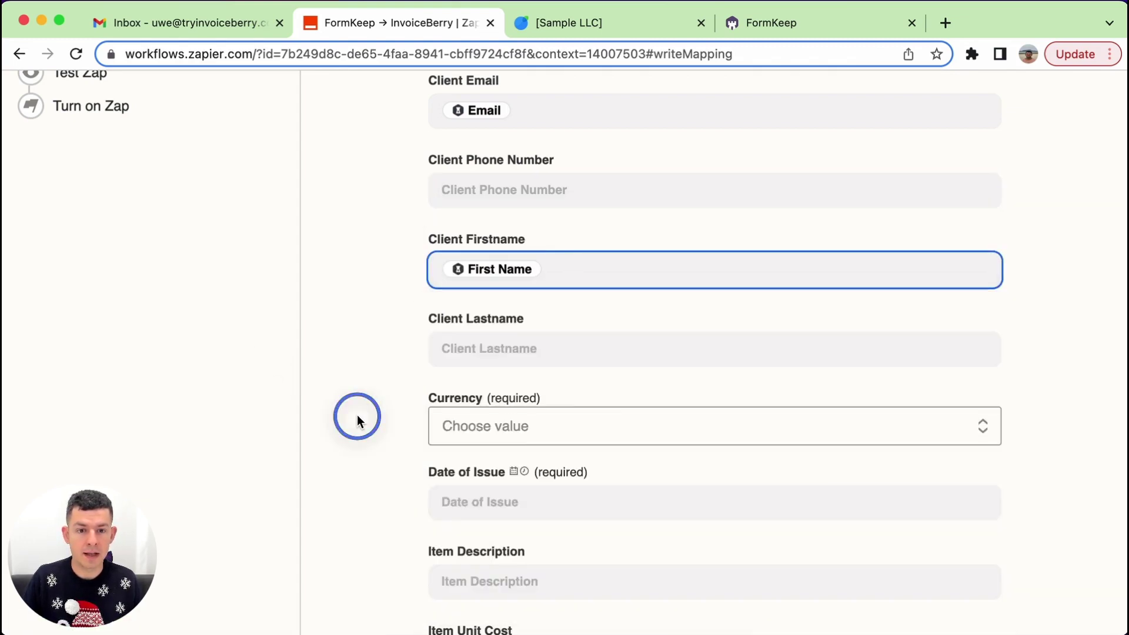
click(546, 361)
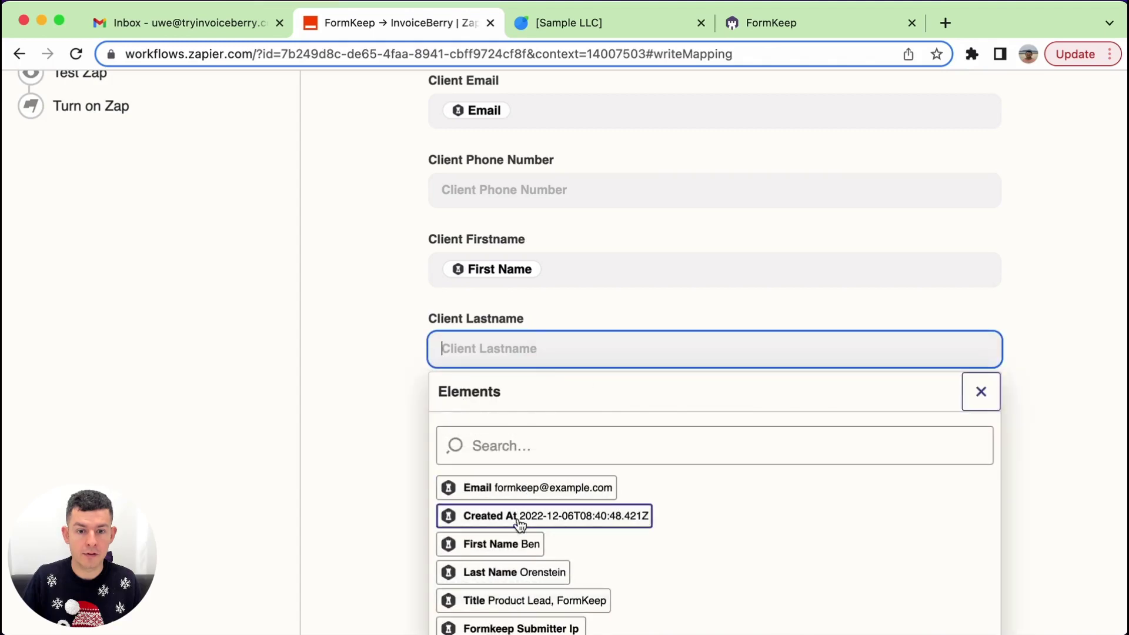
click(531, 573)
click(312, 413)
Set the invoice's required Currency field to United States dollar.
scroll(312, 413, down, 3)
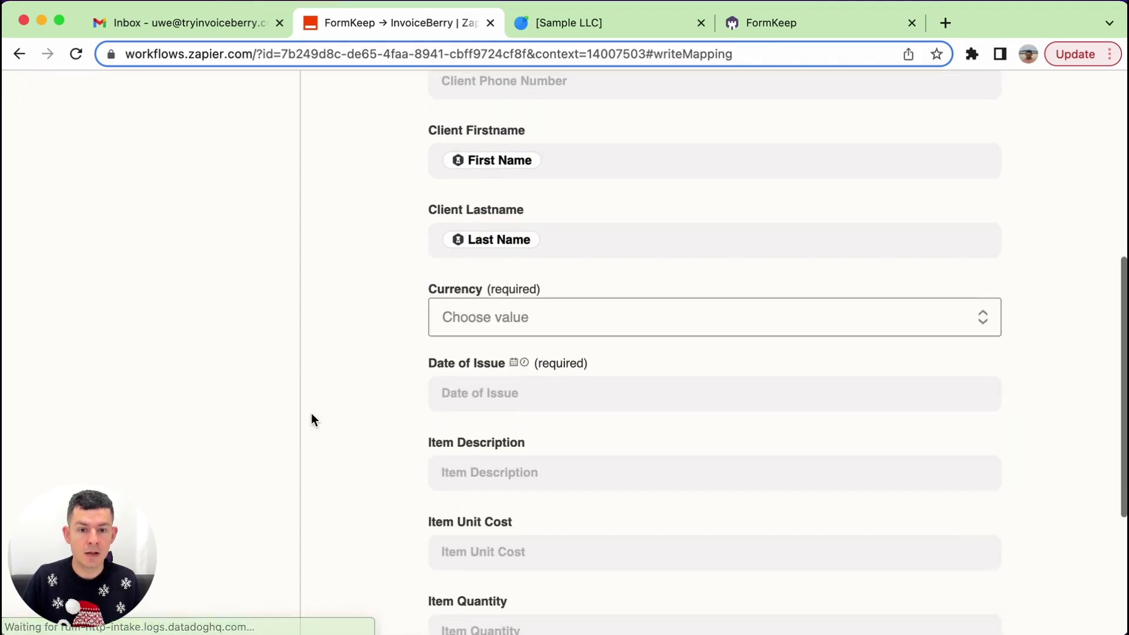
click(575, 277)
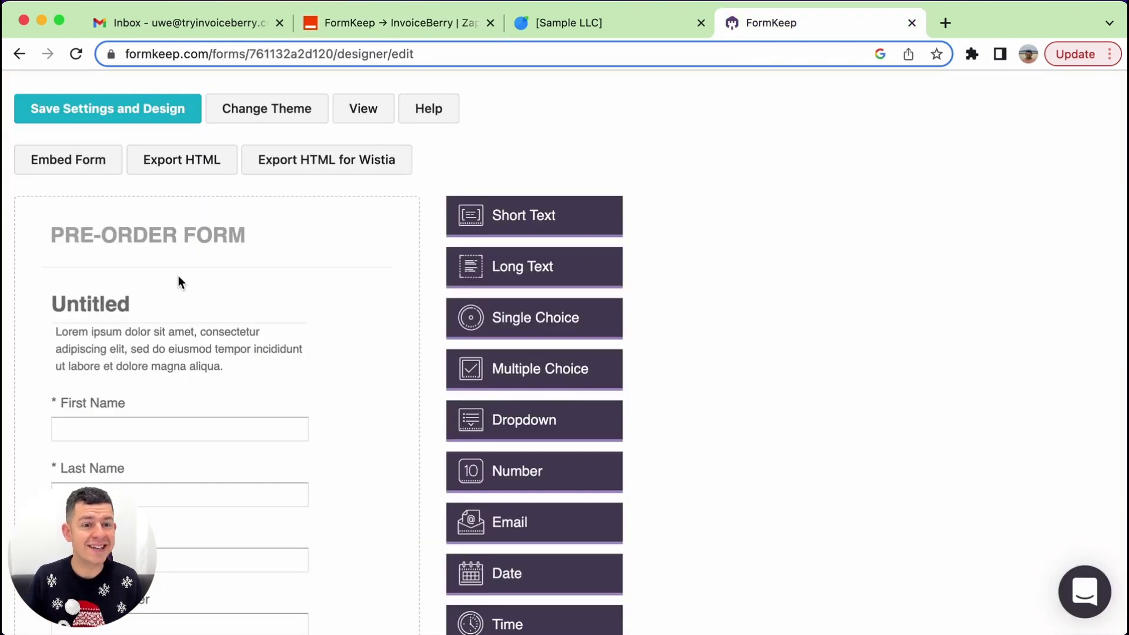
In FormKeep, review the Pre-Order Form's fields and the field types available in the Form Designer.
scroll(178, 279, down, 5)
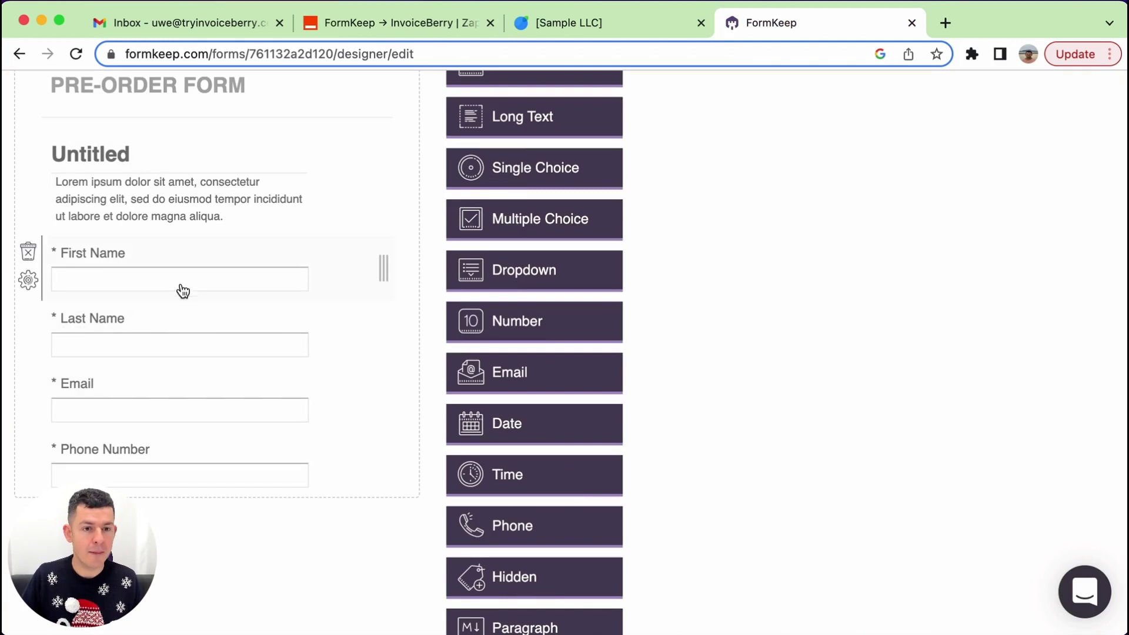
scroll(330, 396, down, 5)
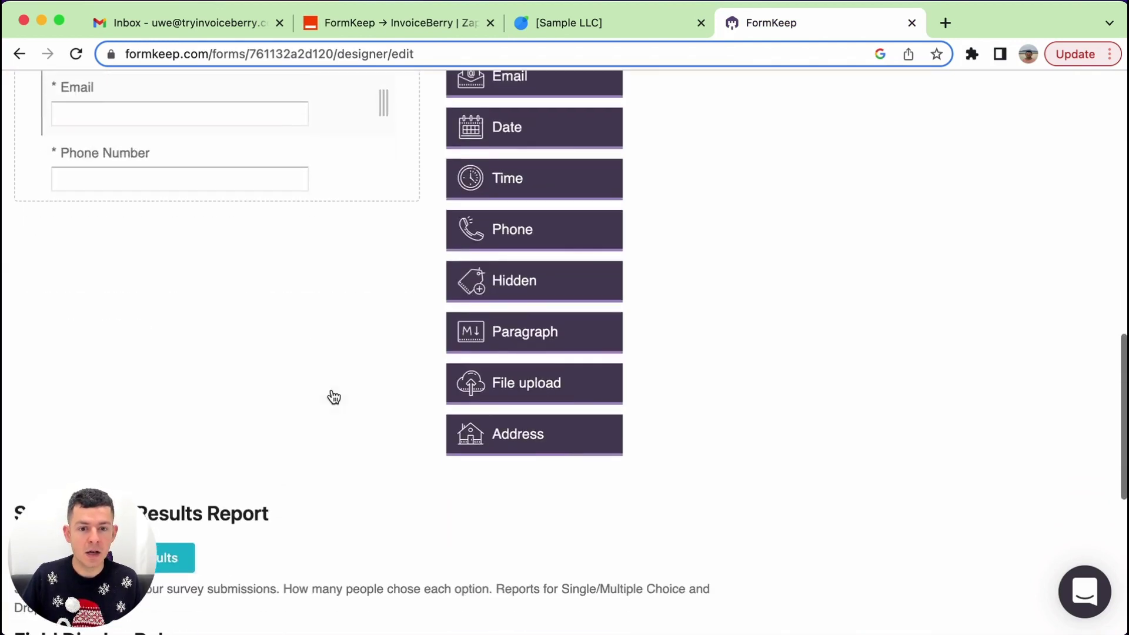
scroll(330, 396, up, 7)
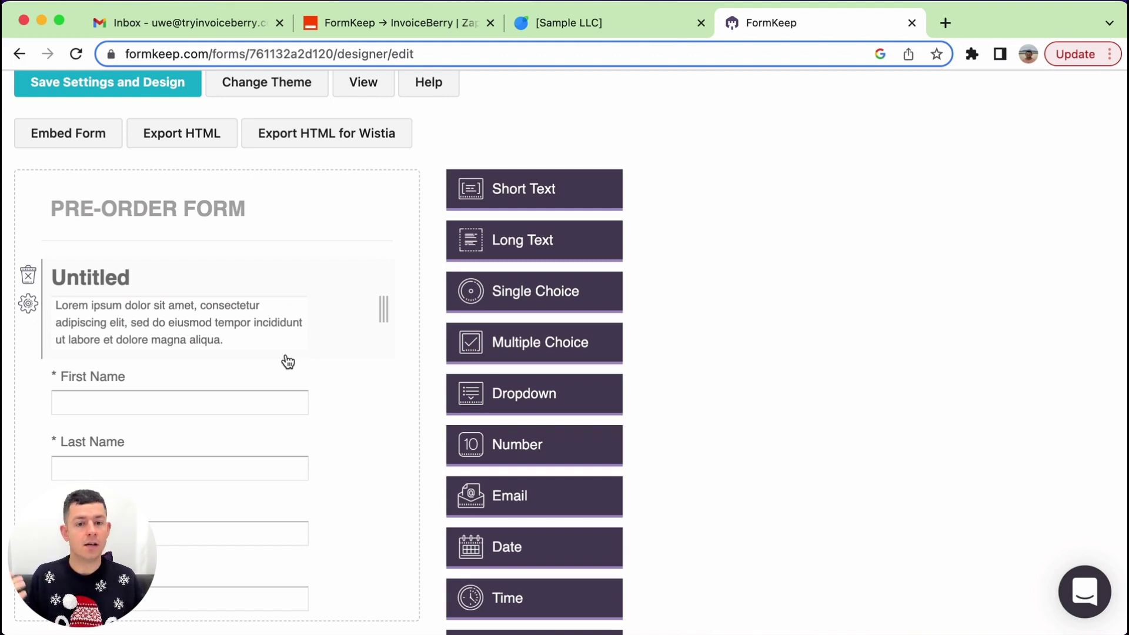
scroll(289, 362, down, 1)
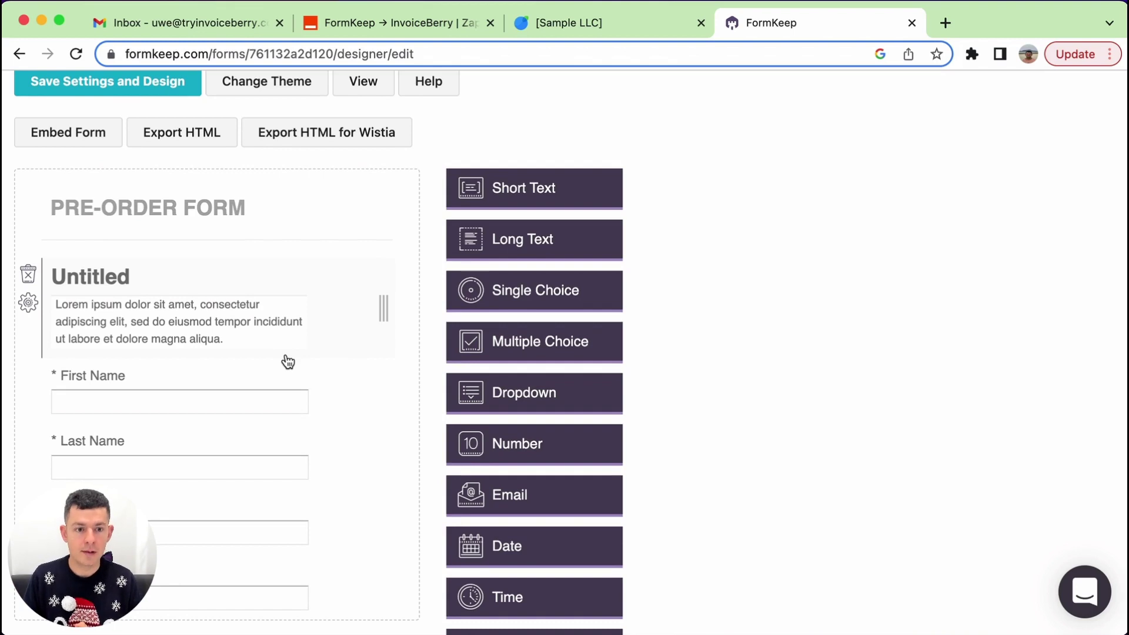
scroll(287, 361, down, 4)
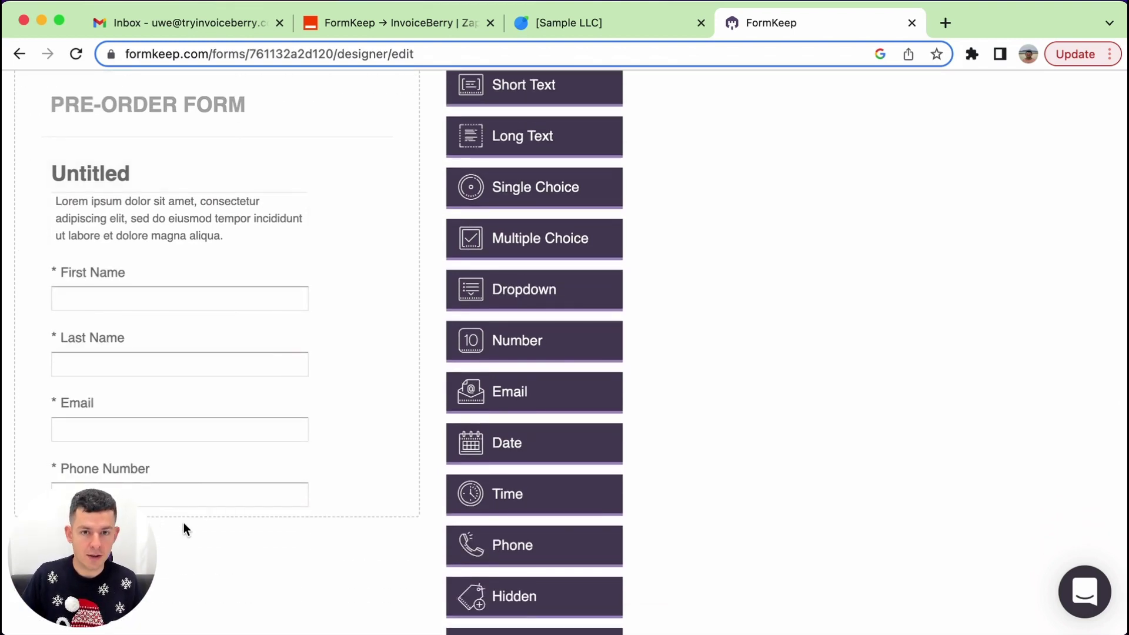
Switch back to Zapier and set the Item Description to the fixed text "Download of ebook.".
click(429, 22)
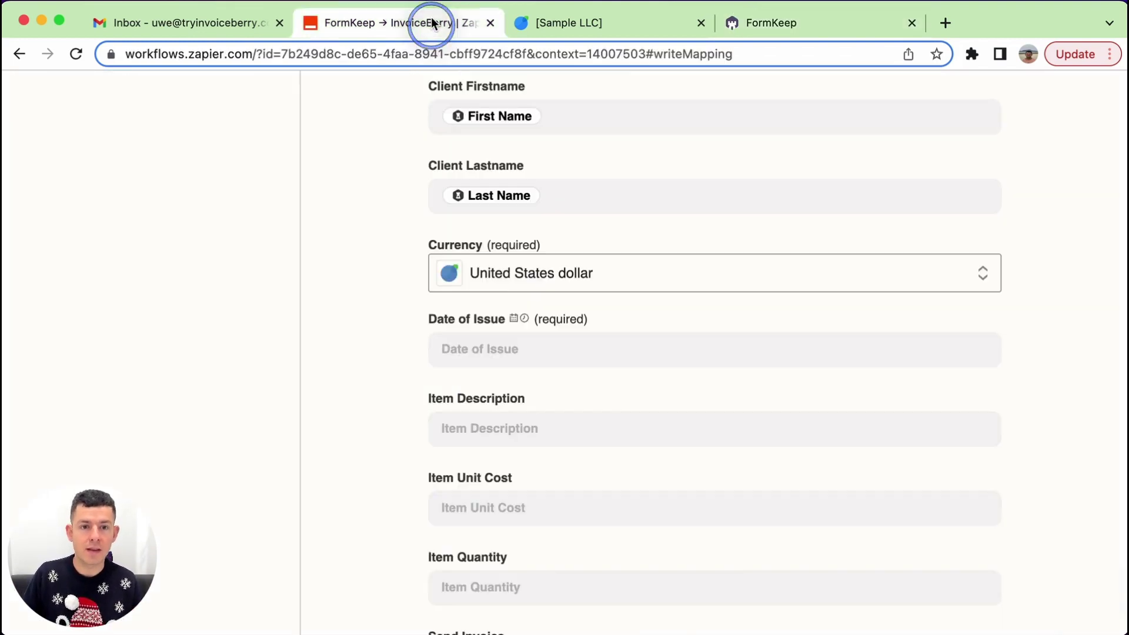
scroll(517, 272, down, 1)
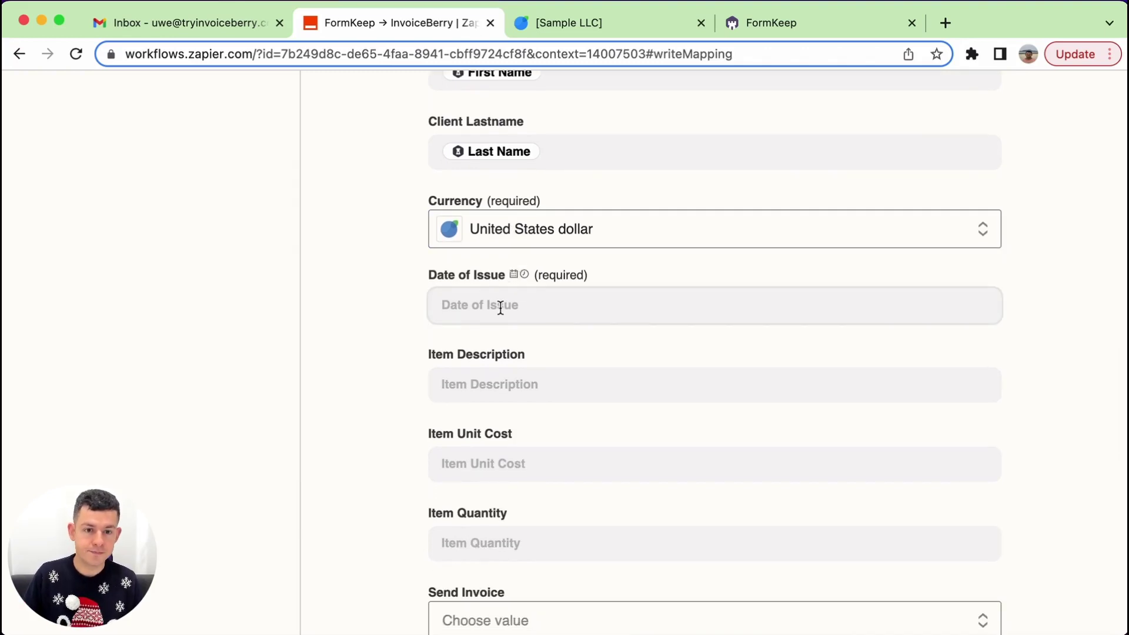
click(535, 376)
scroll(288, 335, down, 2)
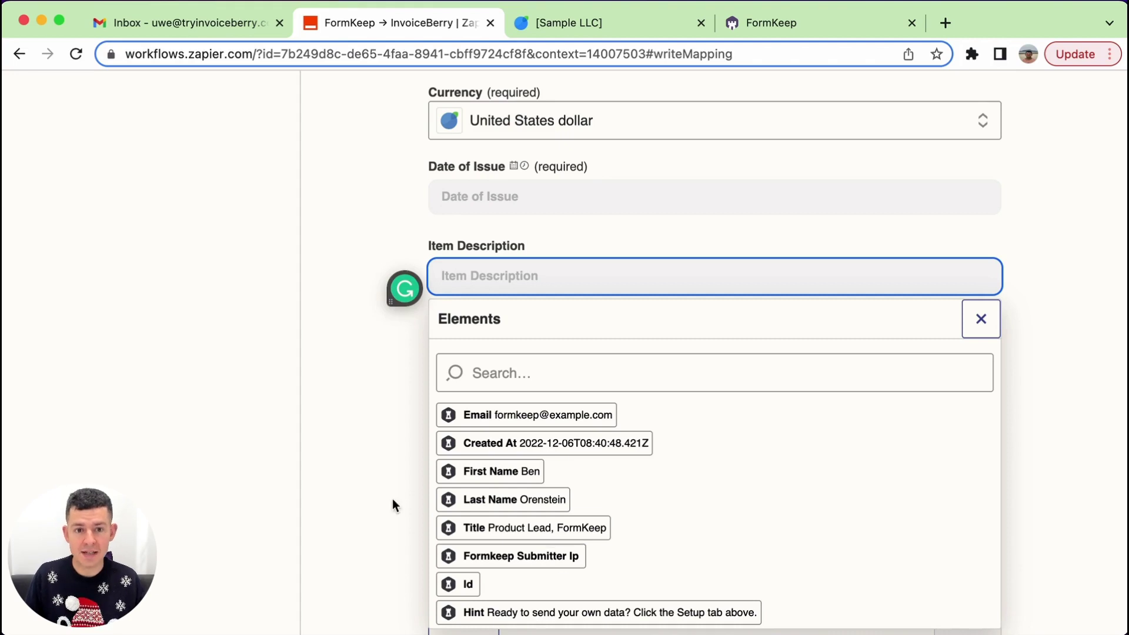
click(333, 473)
click(553, 281)
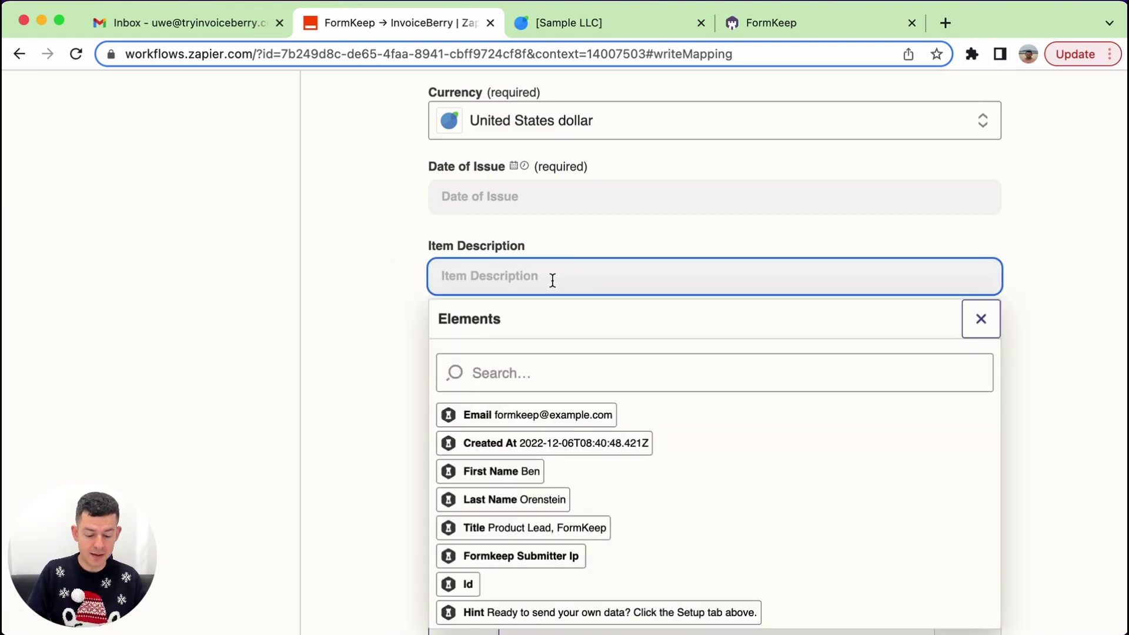
text(Downloa)
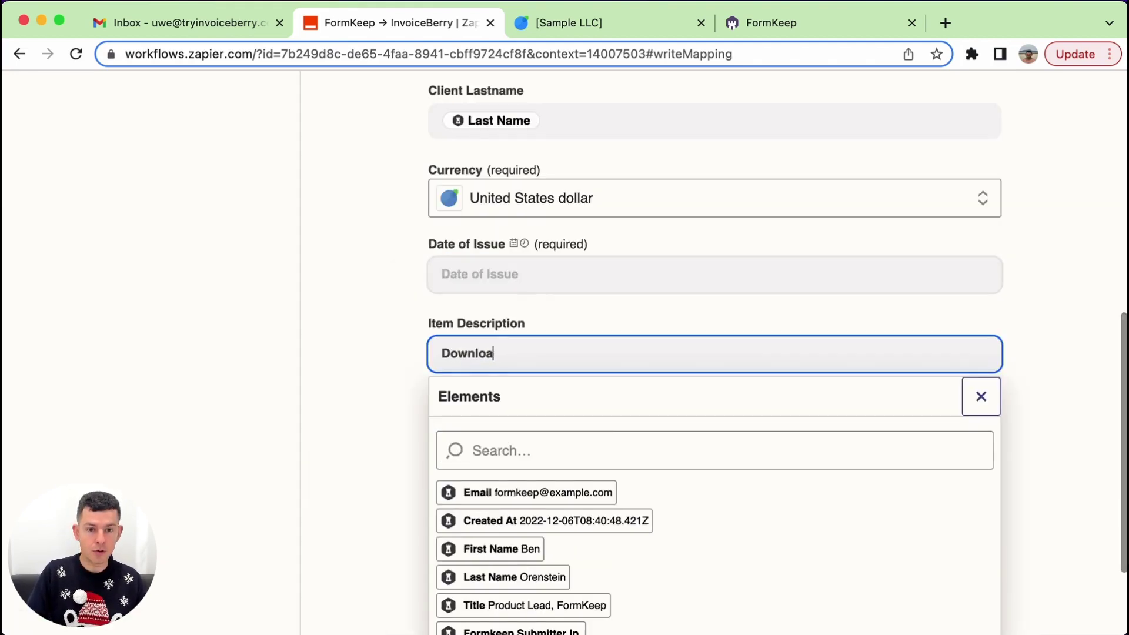
text(d of ebook.)
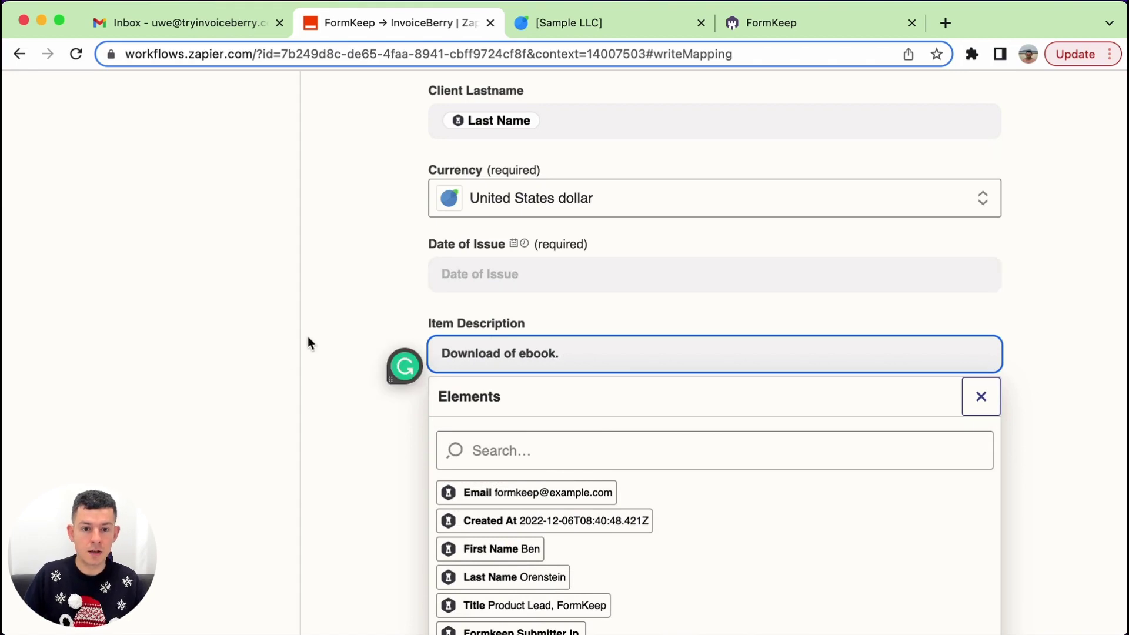
click(242, 394)
Set the Item Unit Cost to 49 and the Item Quantity to 1.
click(544, 434)
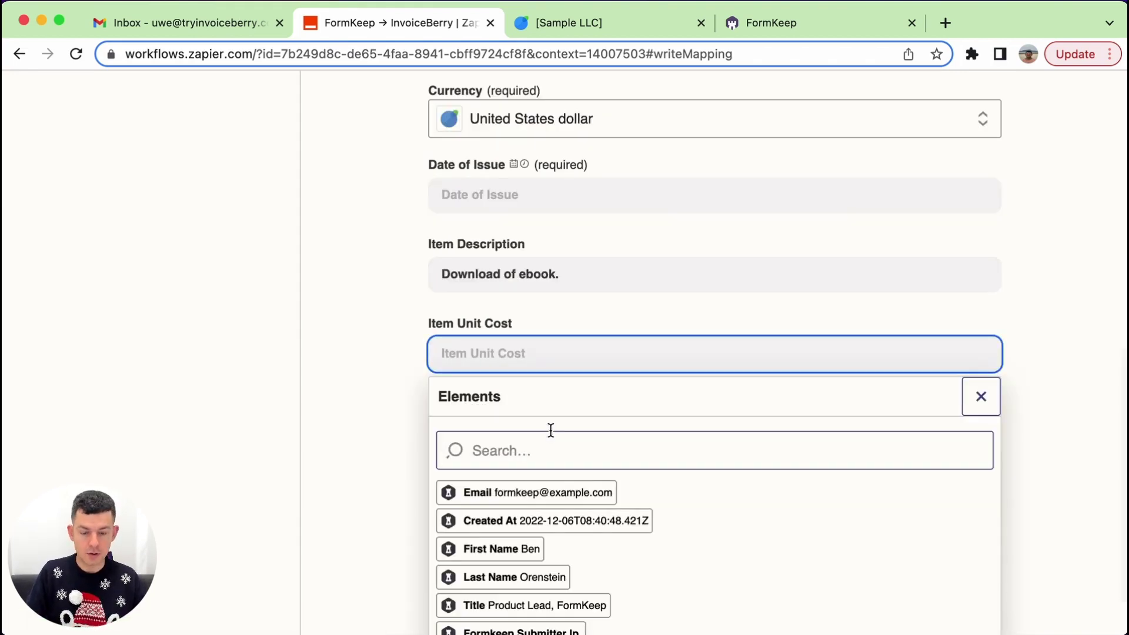
text(49)
click(242, 452)
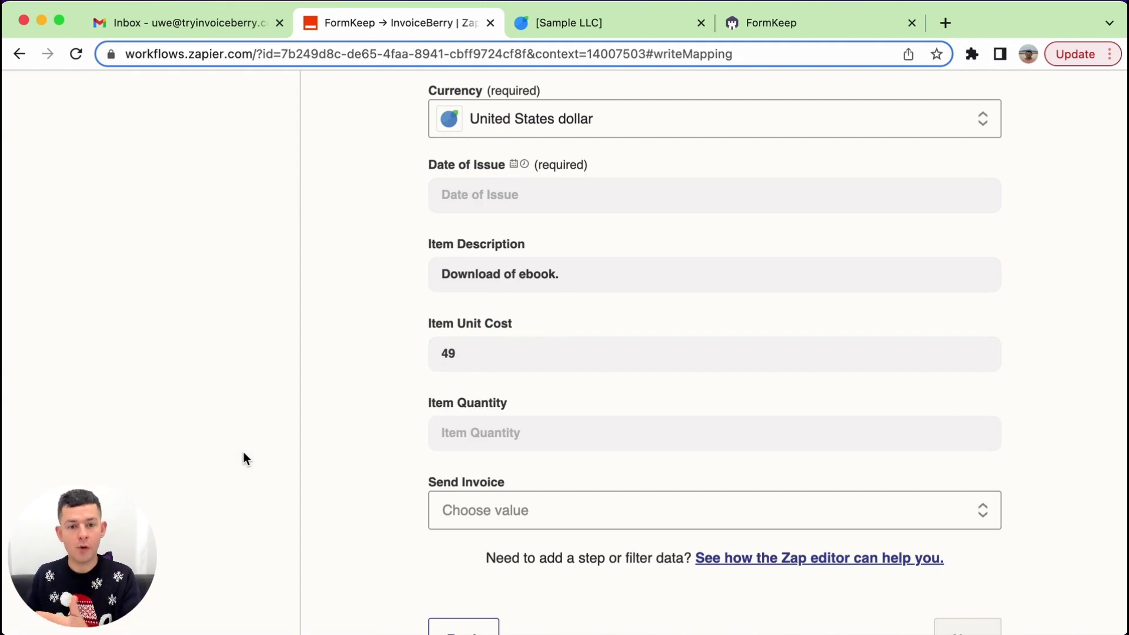
scroll(244, 456, down, 2)
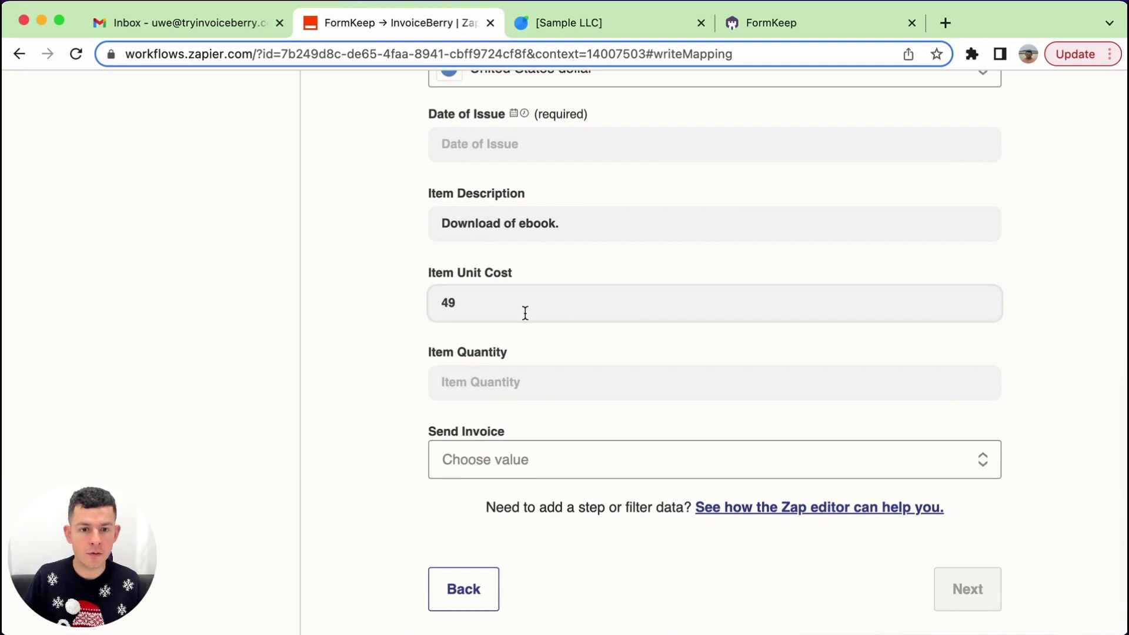
click(519, 385)
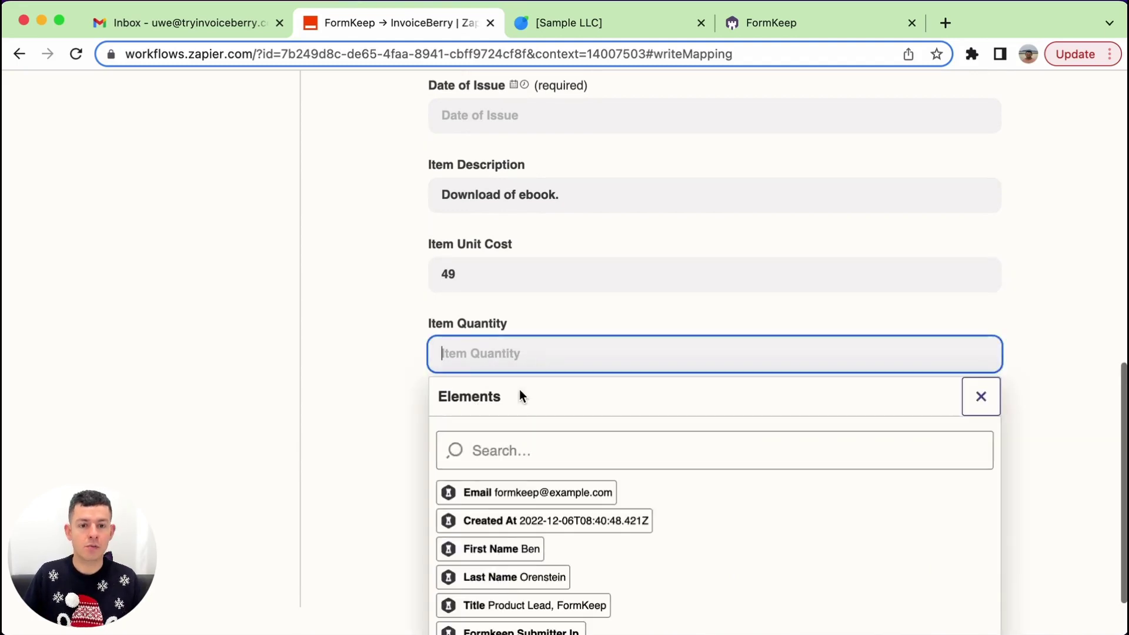
text(1)
click(308, 378)
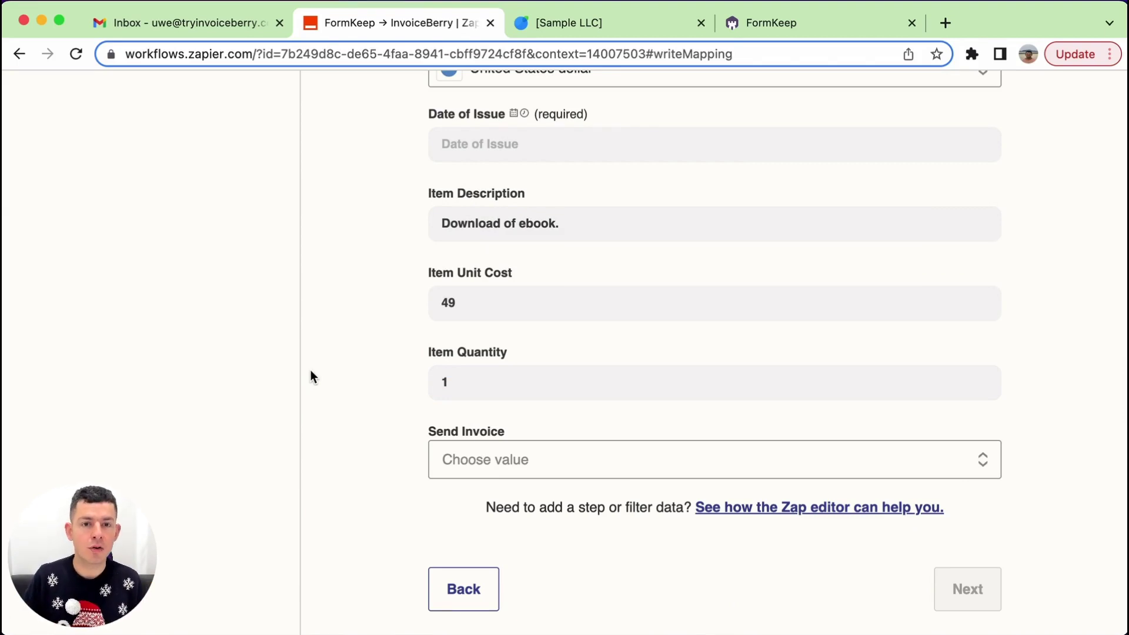
Check FormKeep's available form field types, then return to Zapier and view the FormKeep elements available for Item Quantity.
click(838, 25)
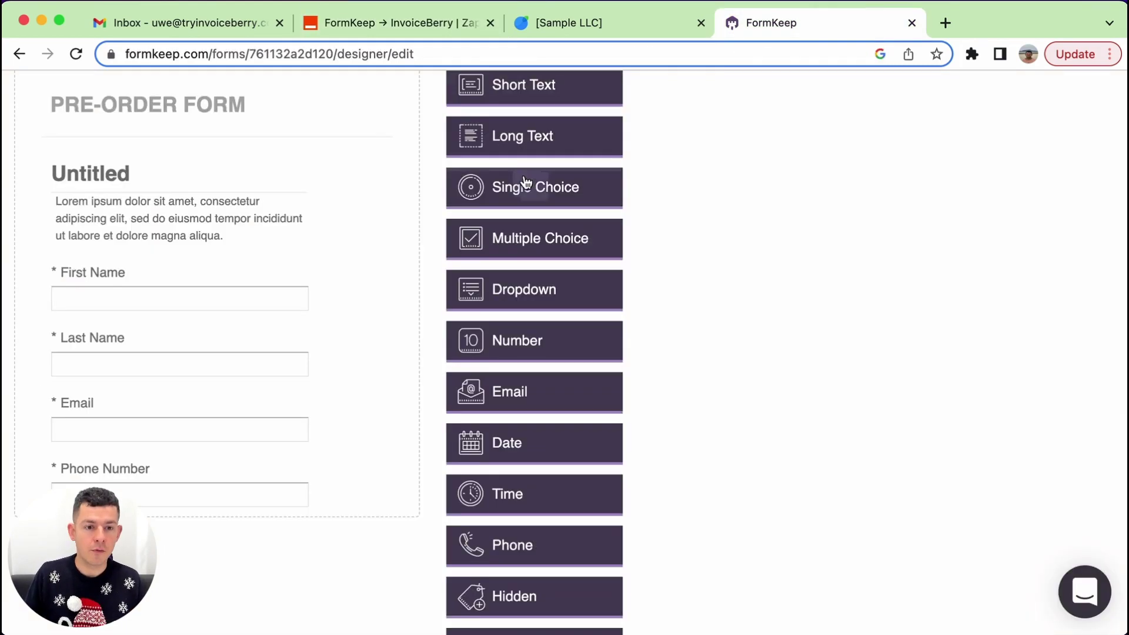
scroll(156, 414, down, 3)
scroll(561, 324, up, 5)
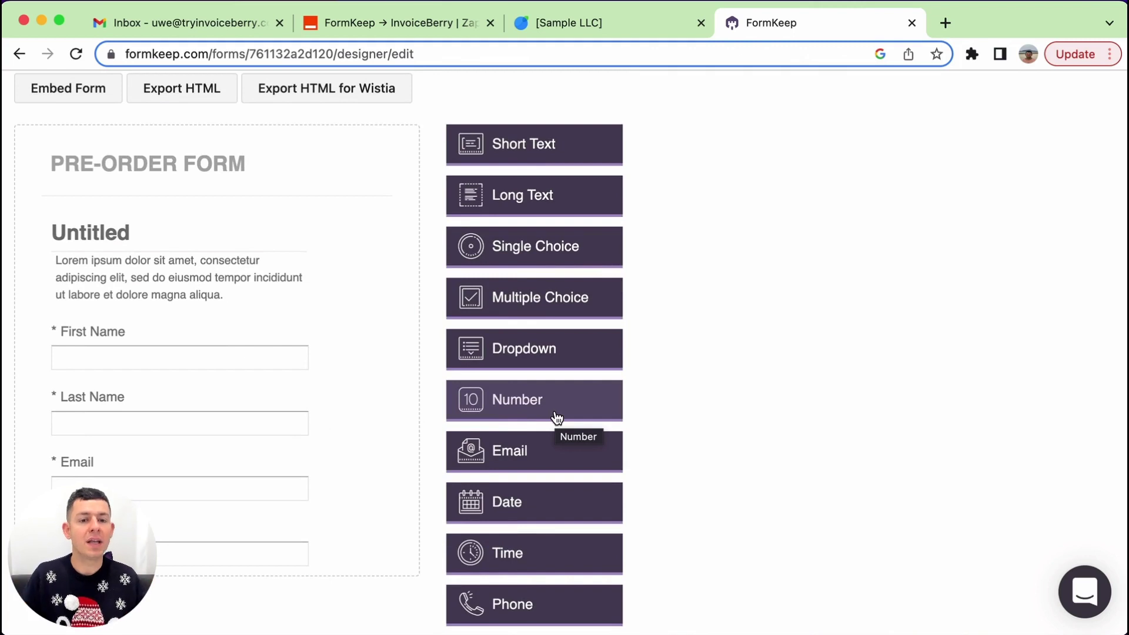
click(400, 30)
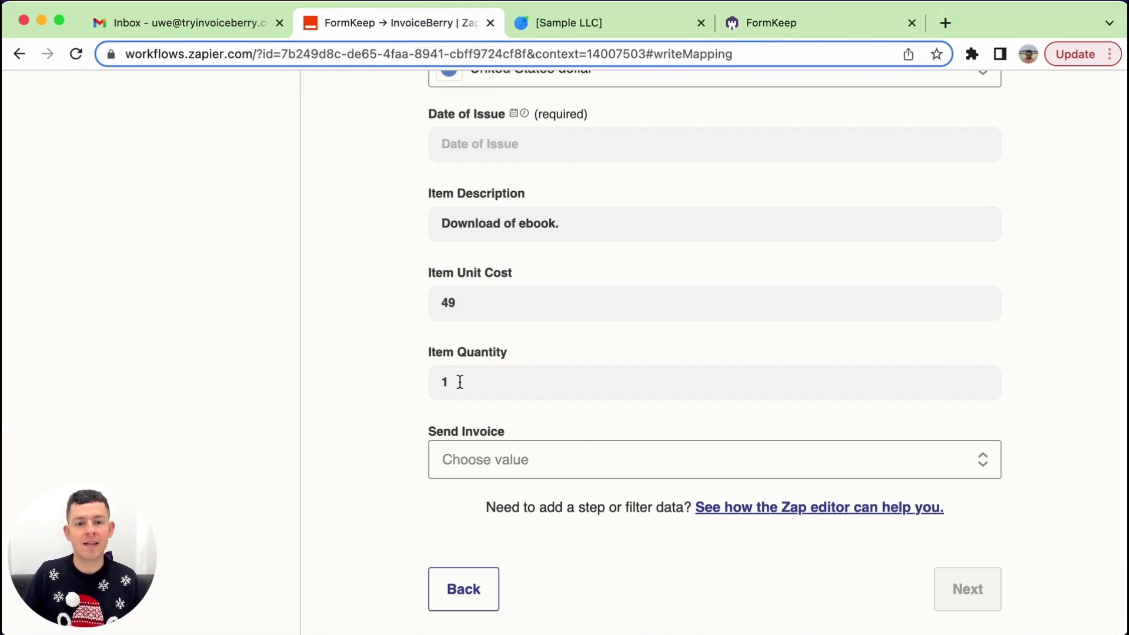
click(513, 390)
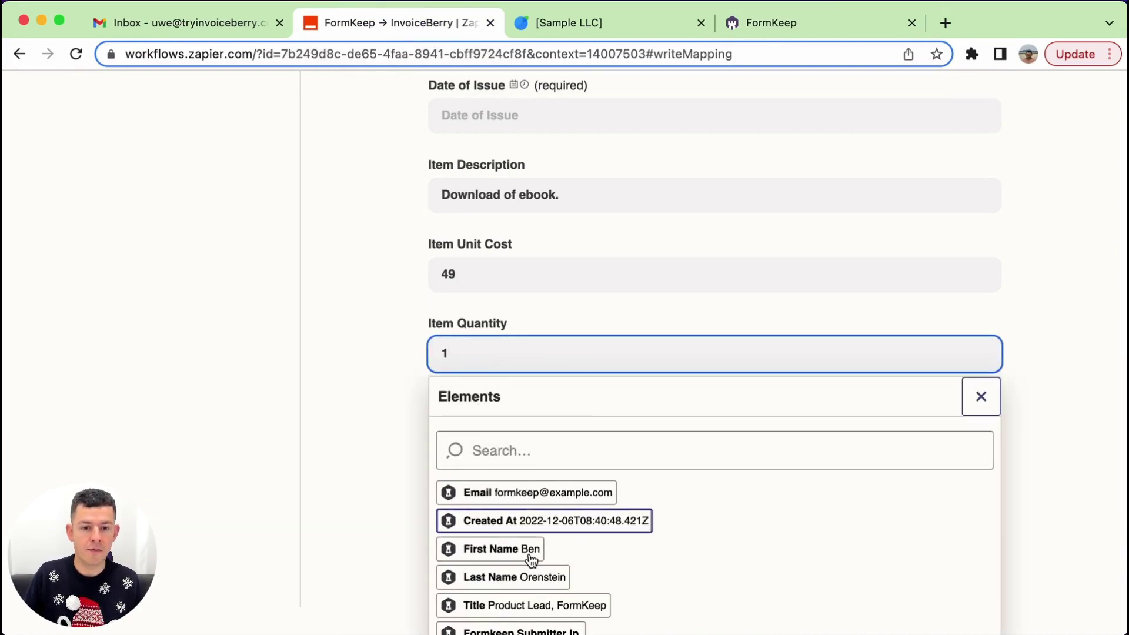
click(249, 456)
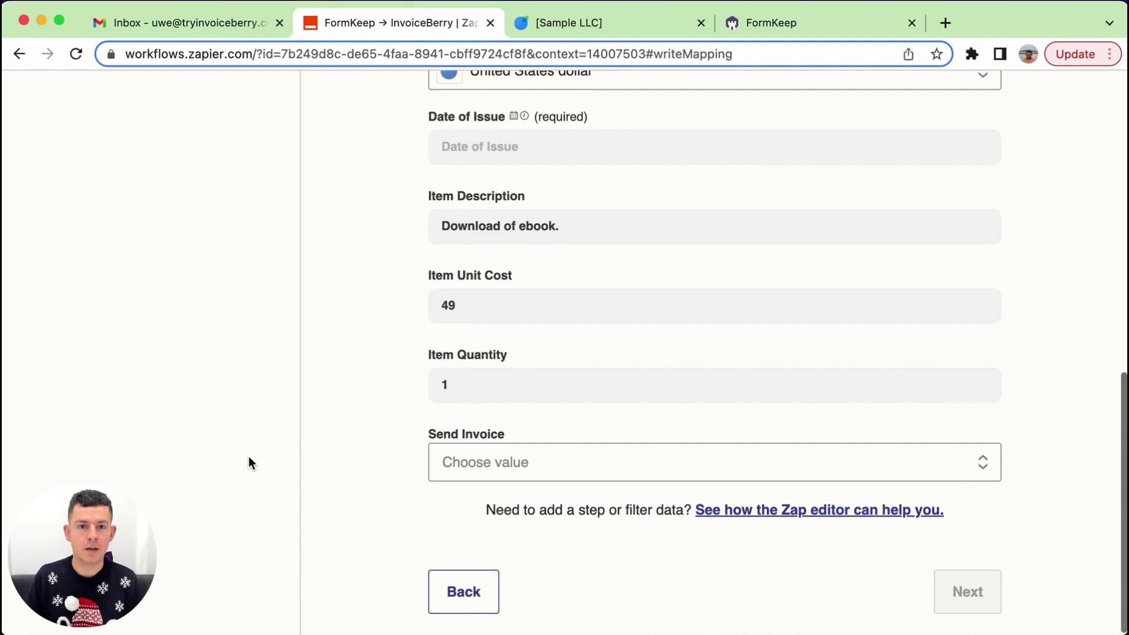
Map the required Date of Issue field to FormKeep's Created At value.
scroll(249, 458, up, 3)
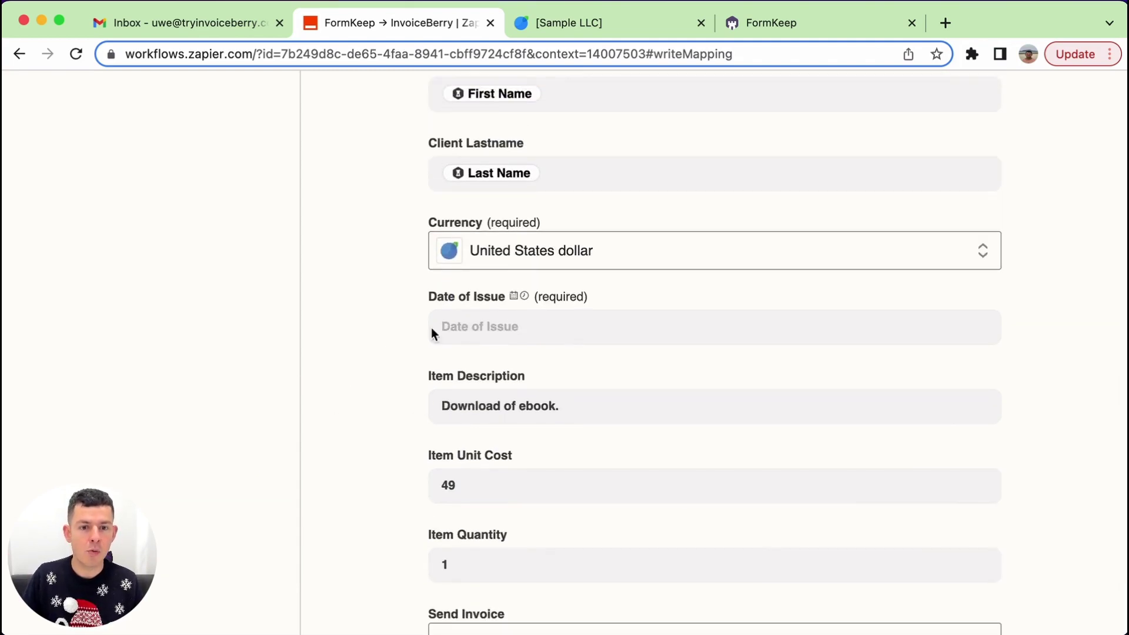
click(470, 315)
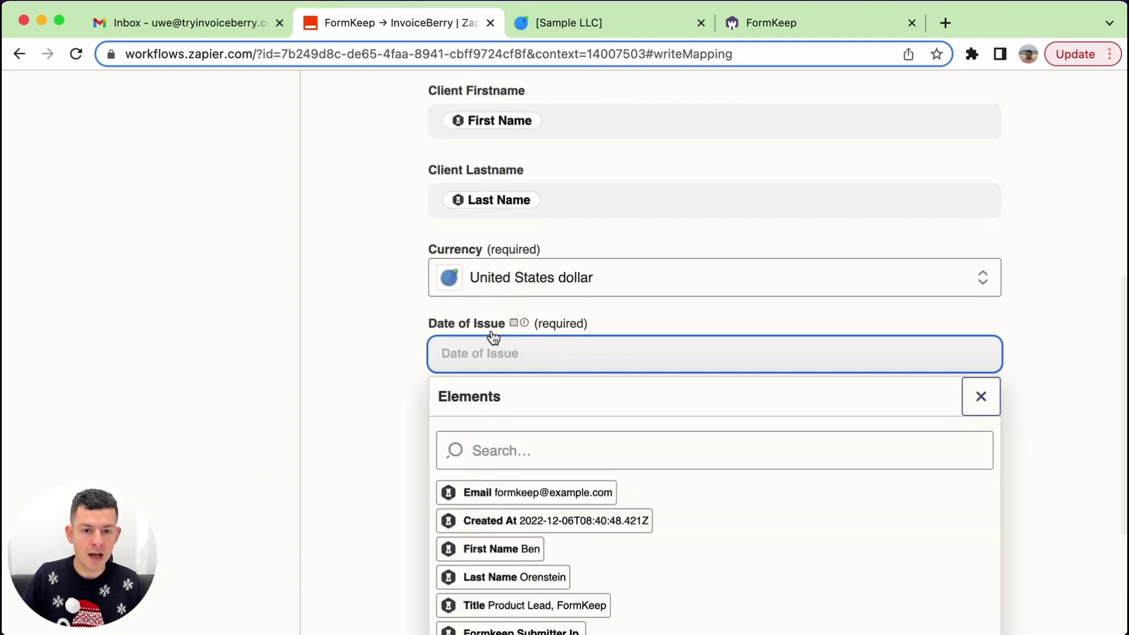
scroll(500, 353, down, 3)
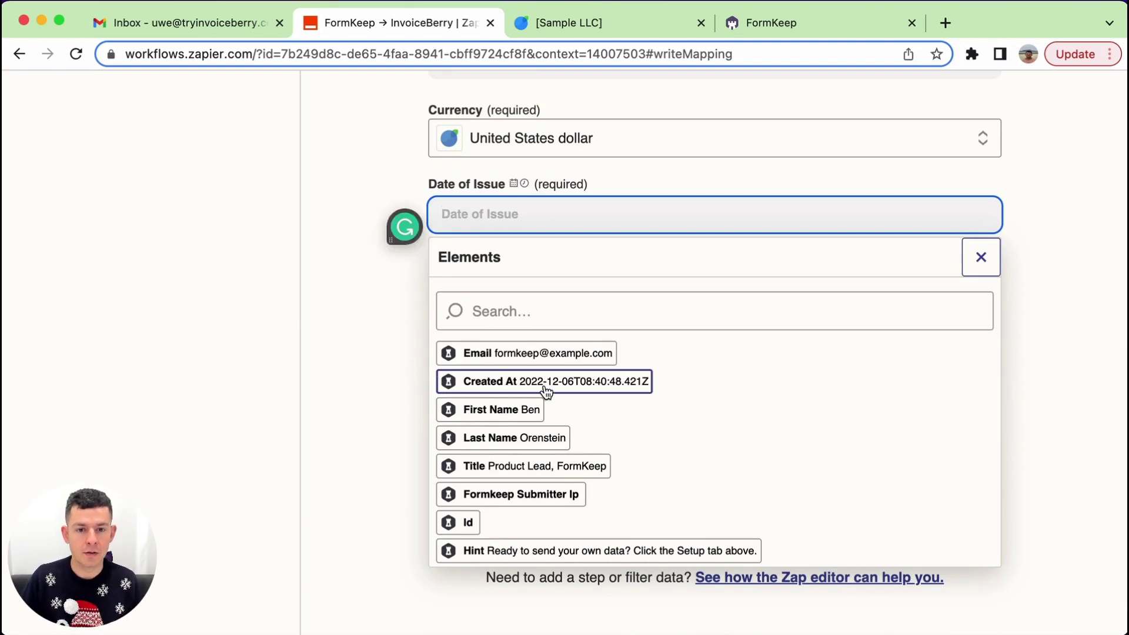
click(506, 382)
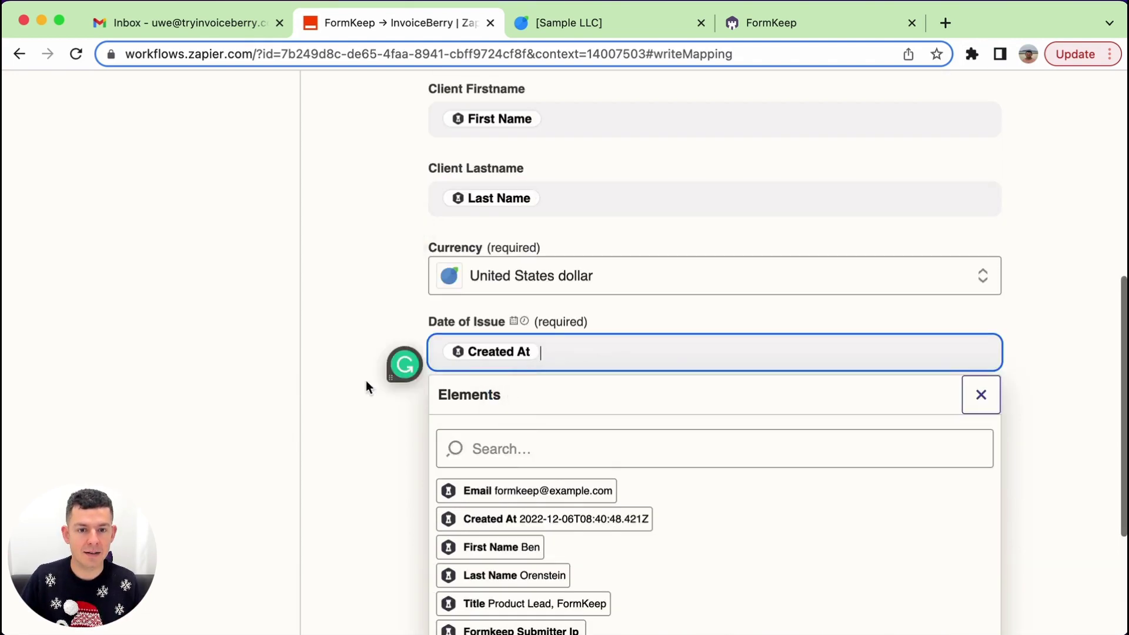
click(319, 388)
Set the Send Invoice option to No.
scroll(559, 366, down, 4)
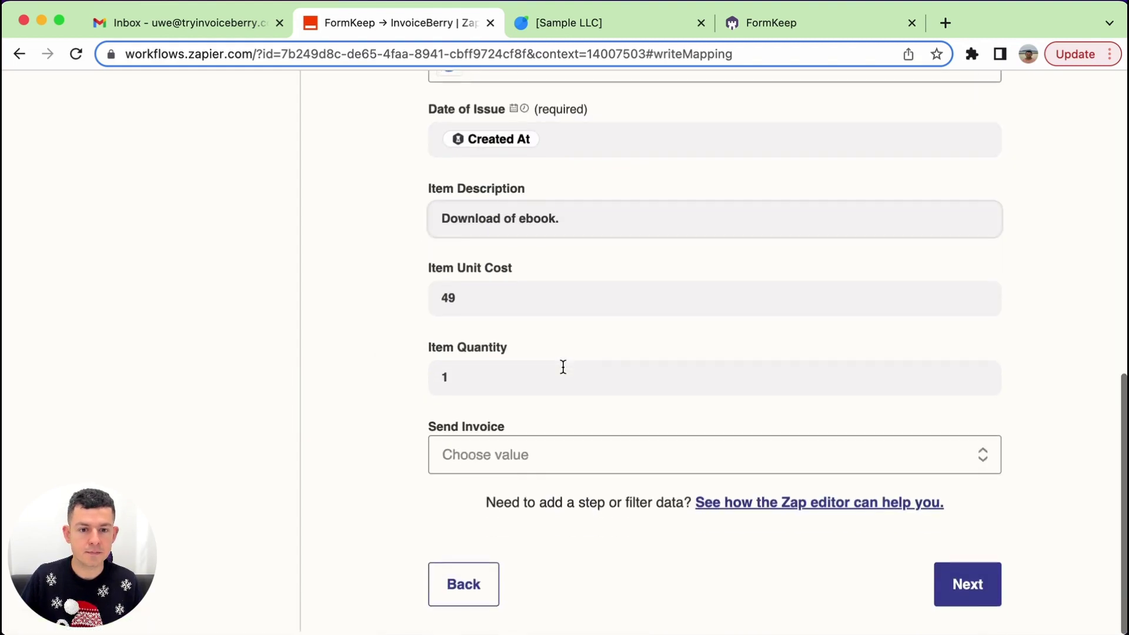
click(489, 473)
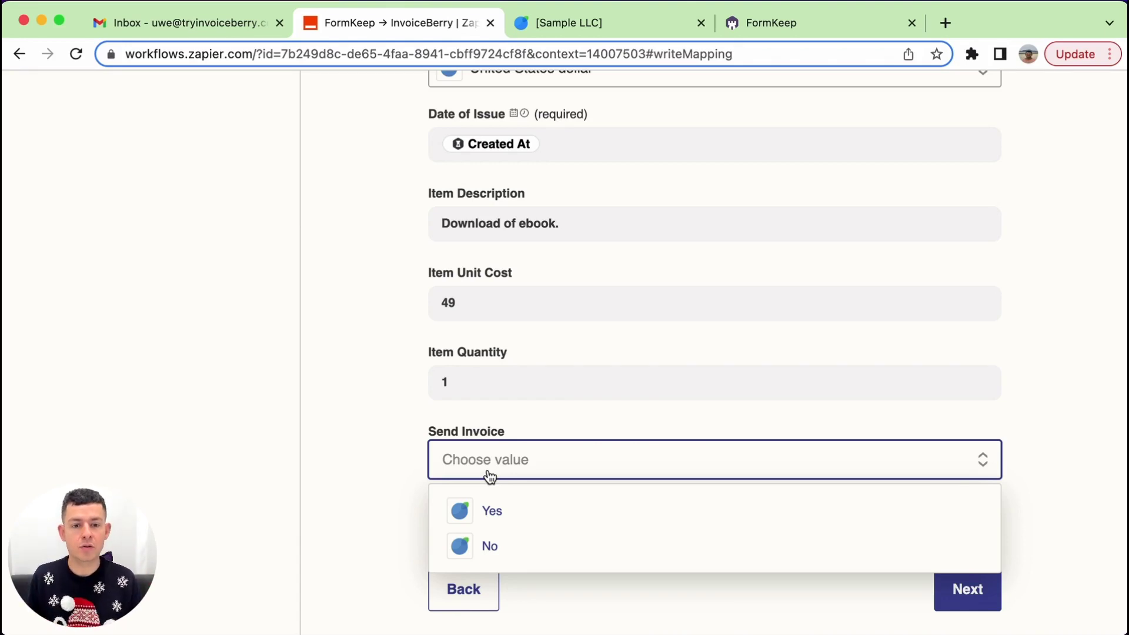
click(486, 546)
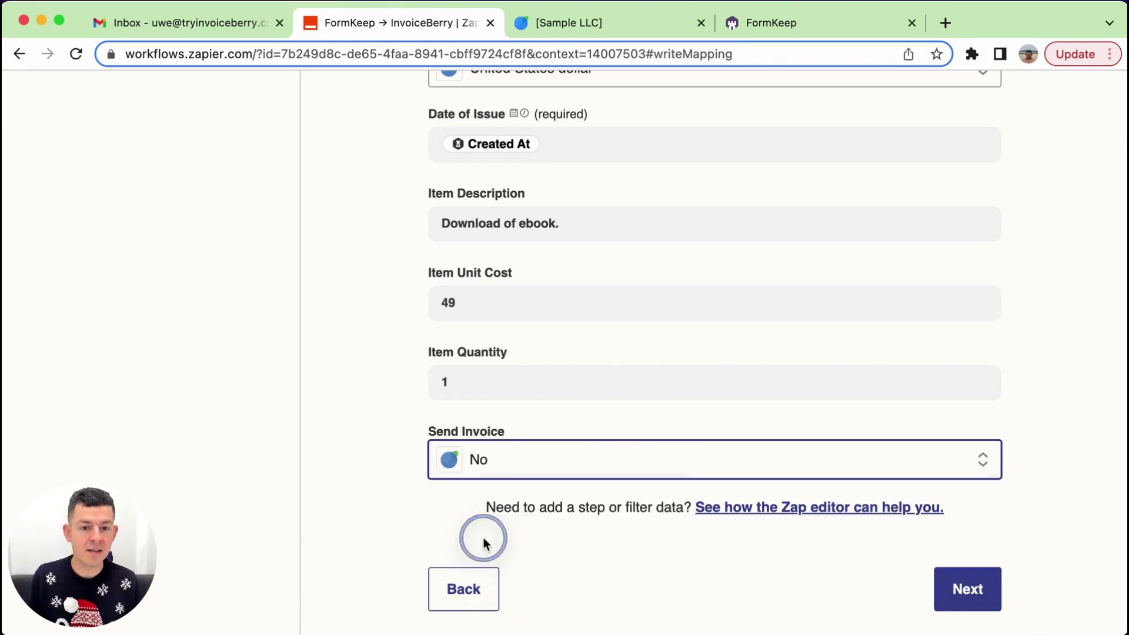
click(341, 495)
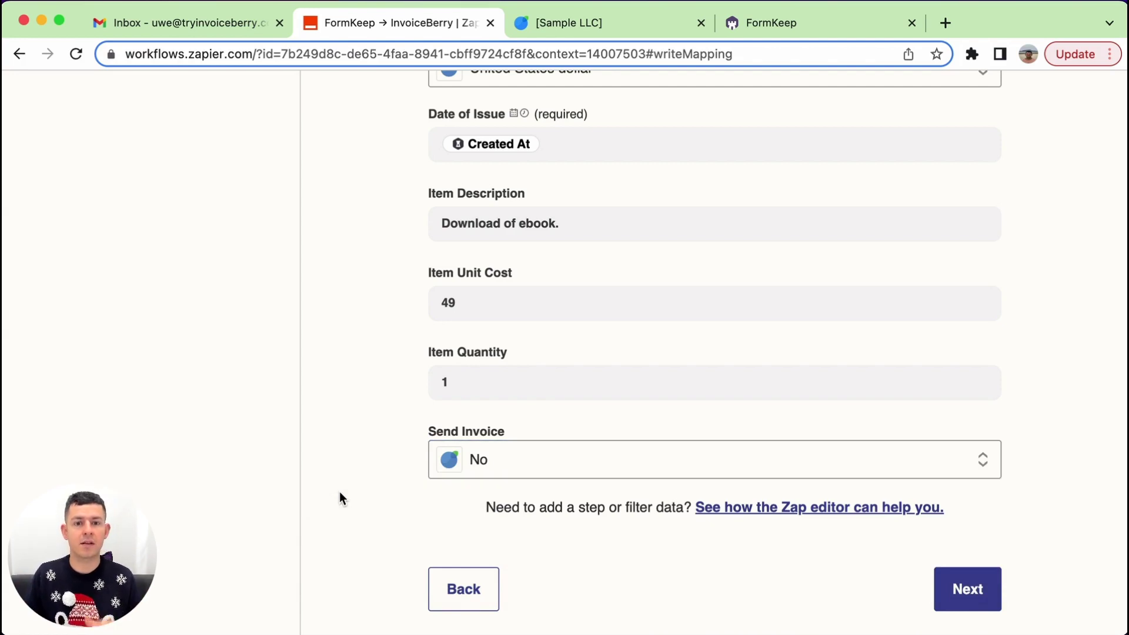
Review the mapped fields, including the Client Email mapping and its available FormKeep elements.
scroll(339, 492, up, 10)
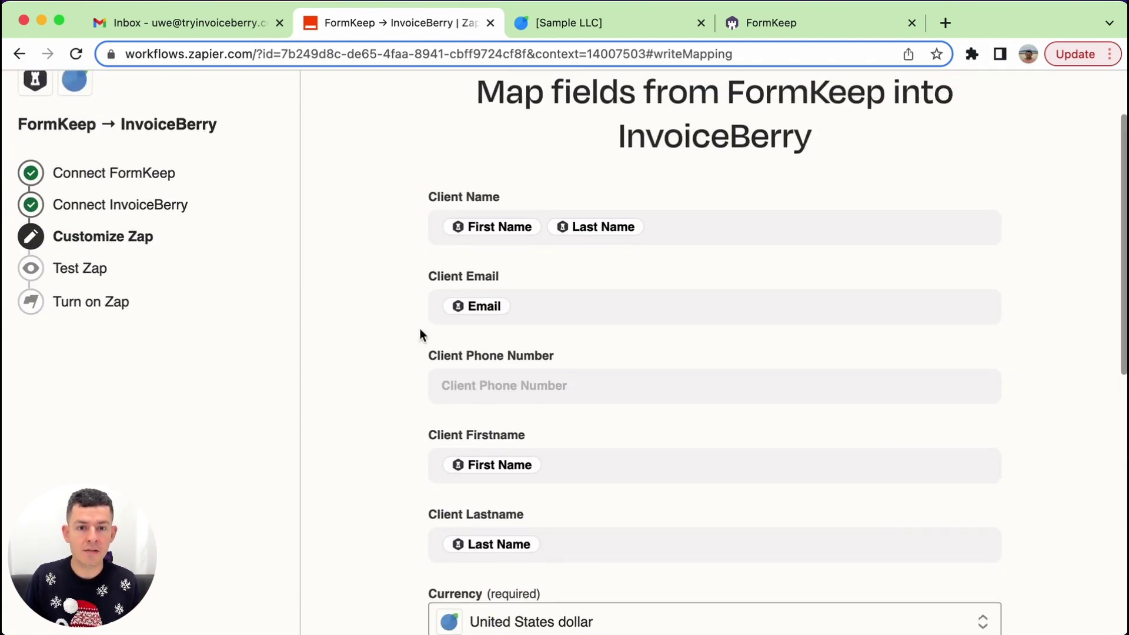
click(465, 308)
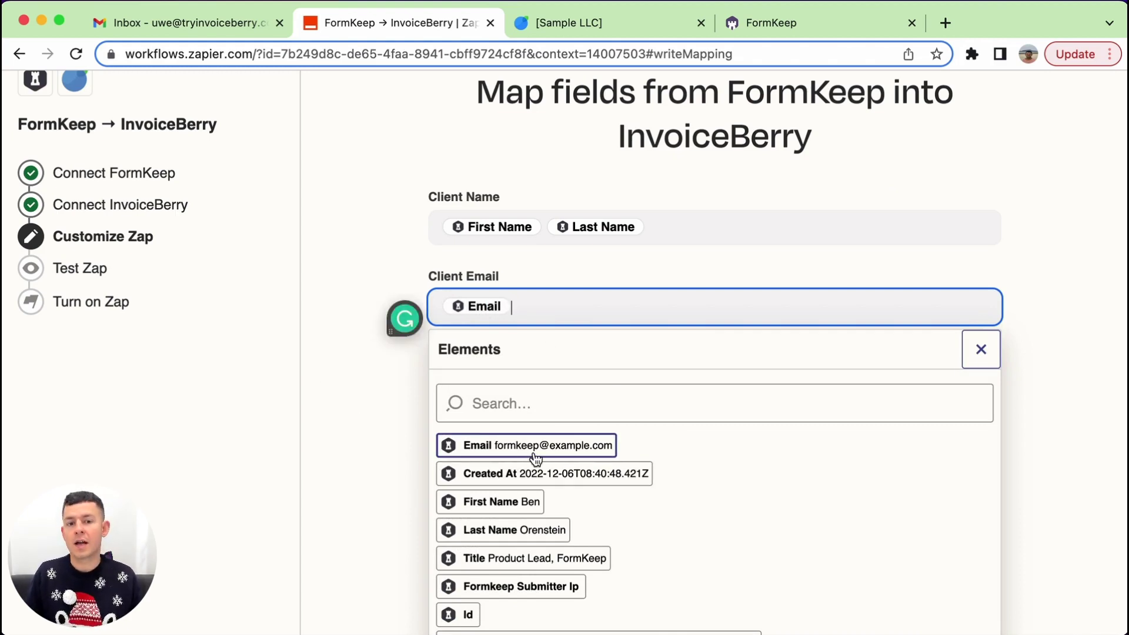
click(314, 457)
scroll(314, 457, down, 2)
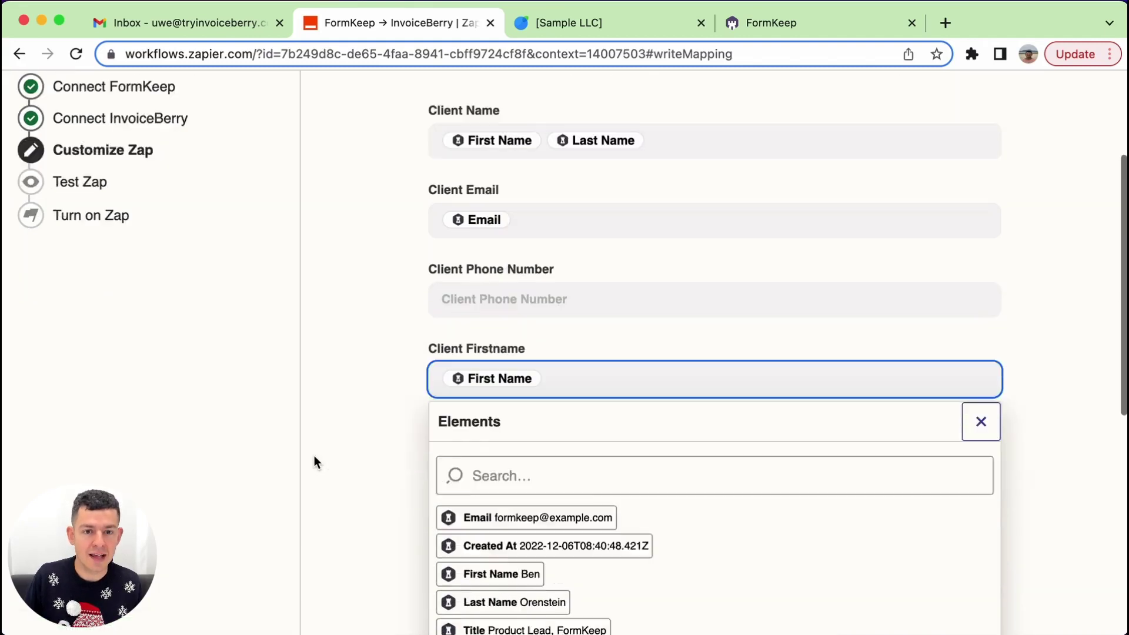
click(314, 457)
scroll(314, 457, down, 7)
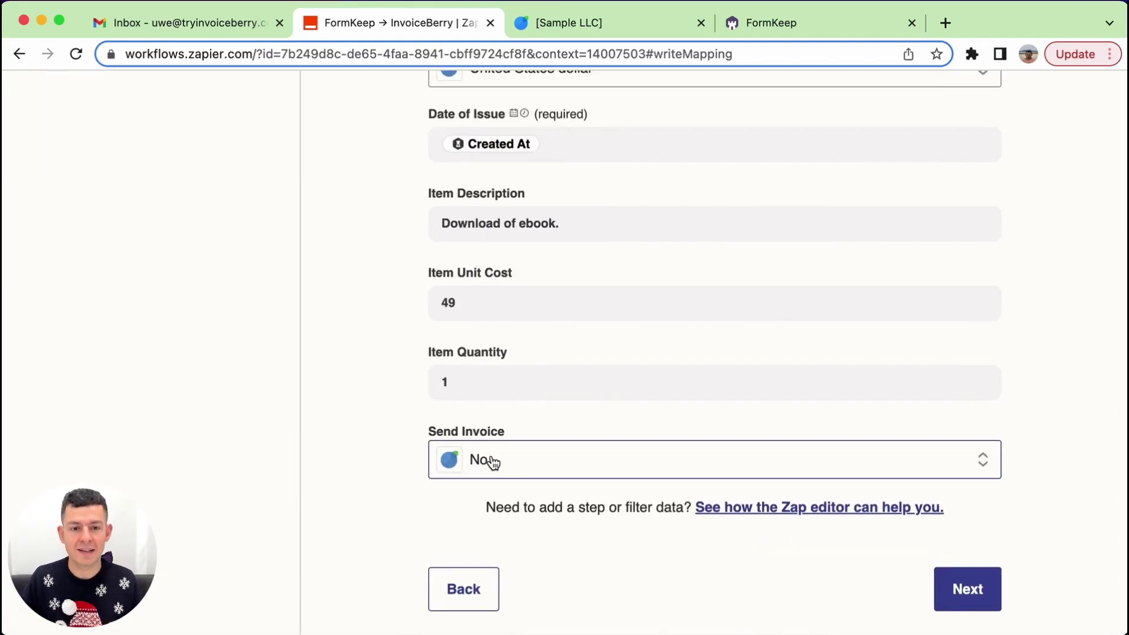
Proceed to the Zap test, review the sample invoice data, and send a test invoice to InvoiceBerry.
click(980, 597)
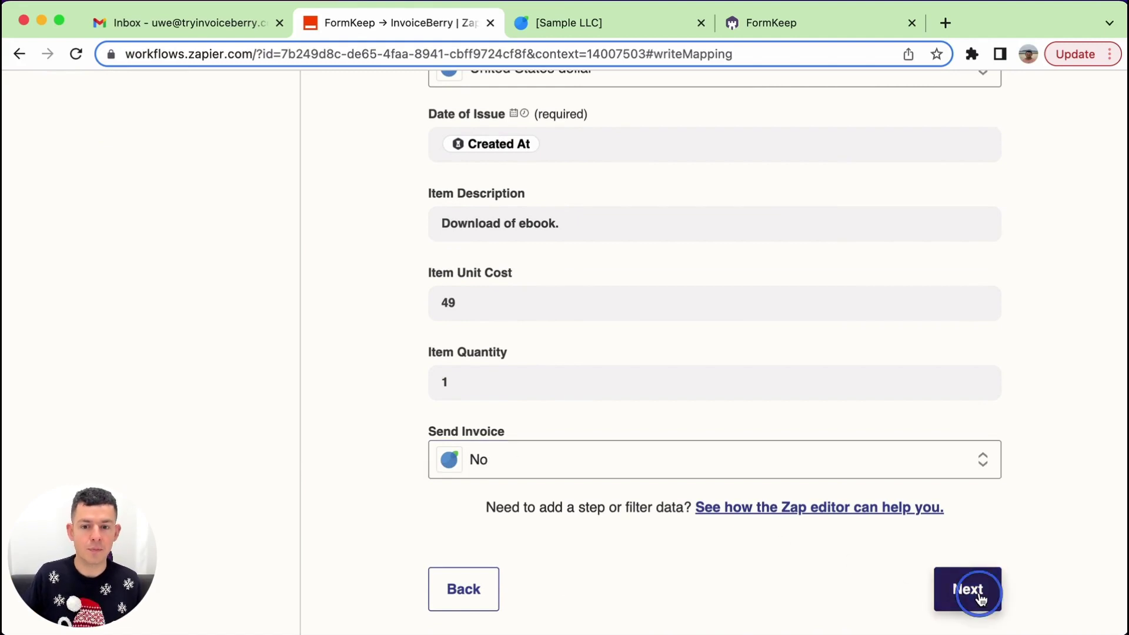
scroll(776, 318, up, 3)
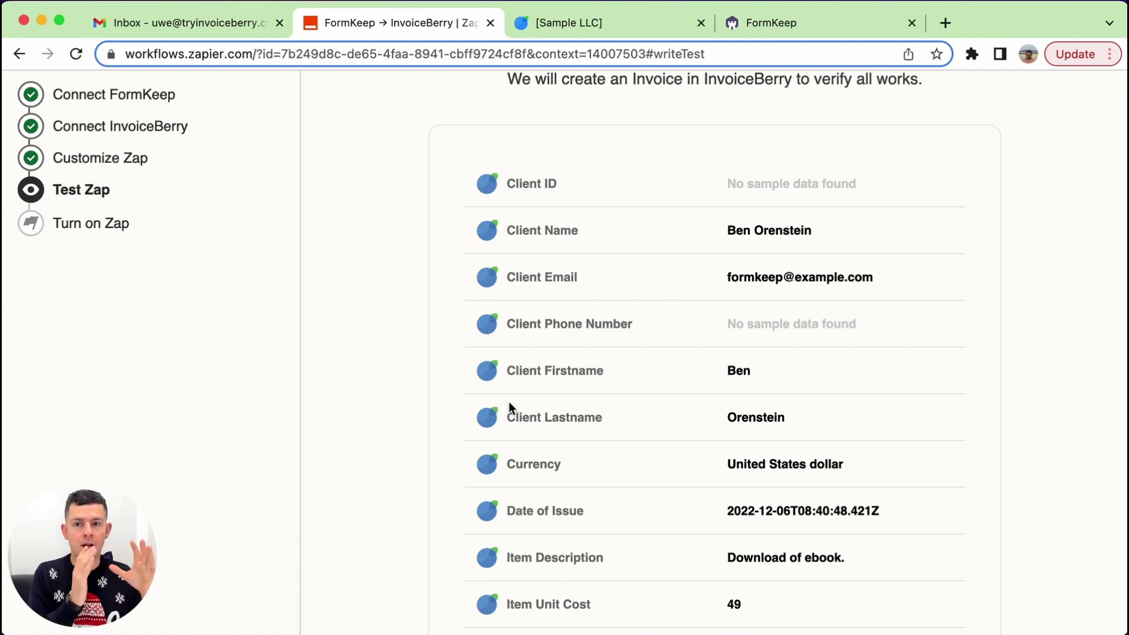
scroll(575, 433, down, 3)
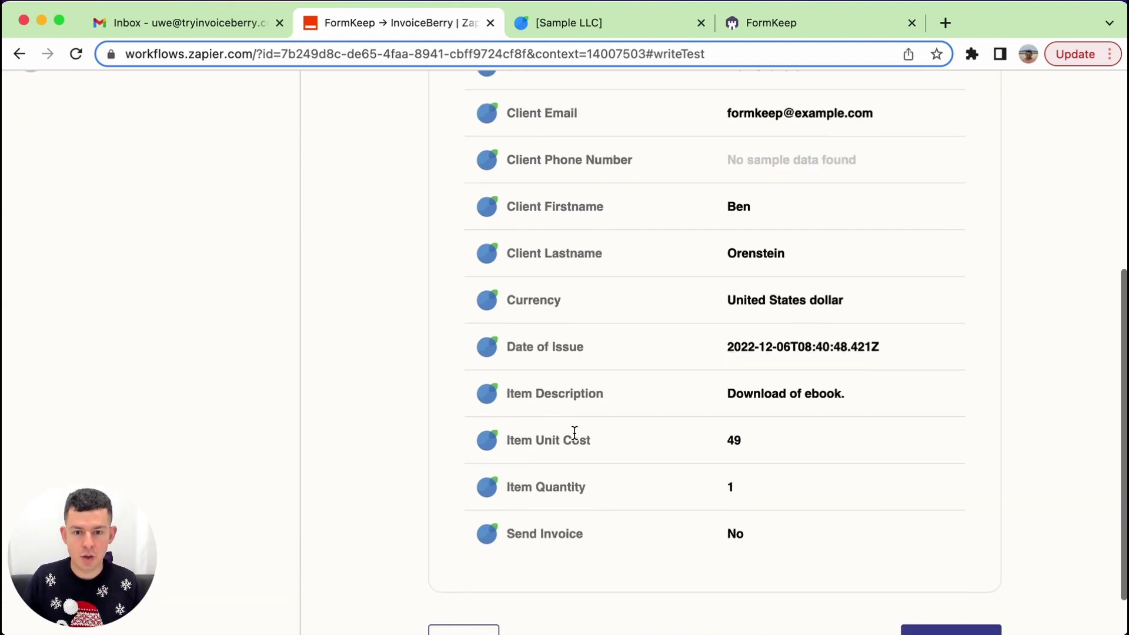
click(970, 594)
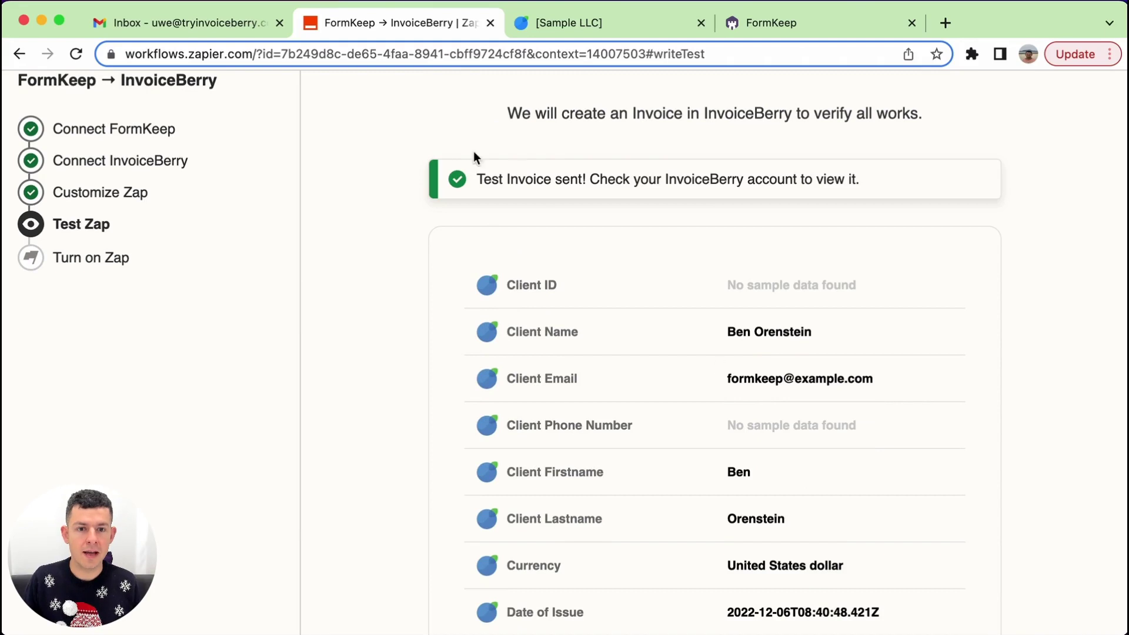
scroll(590, 179, up, 1)
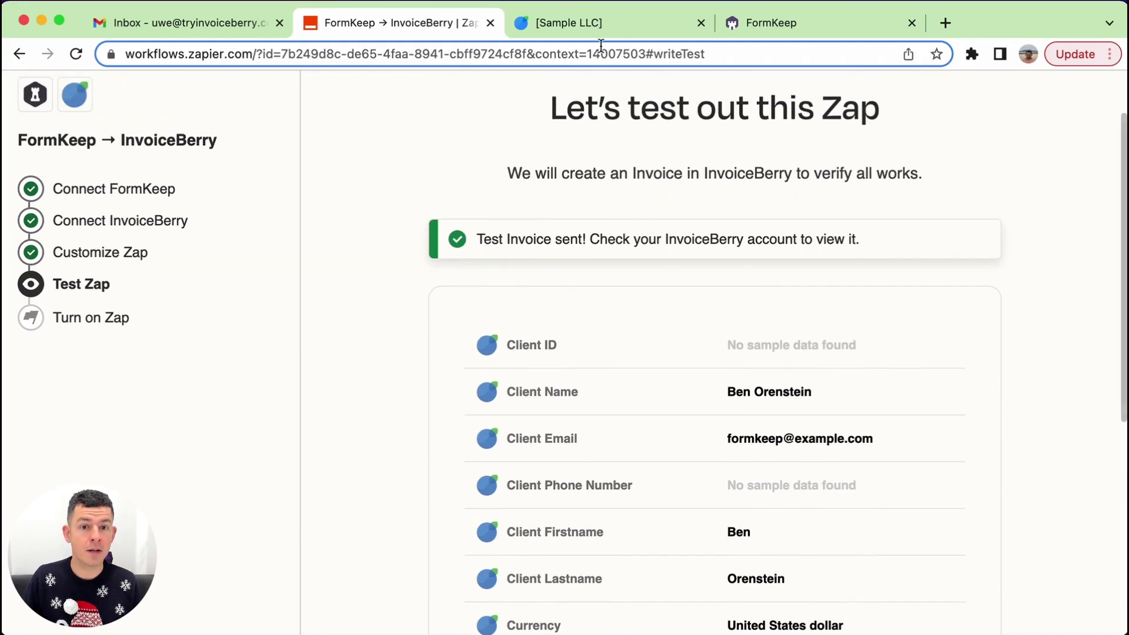
Switch to InvoiceBerry and check the newest entry's date and total in the Invoices list.
click(610, 26)
click(452, 101)
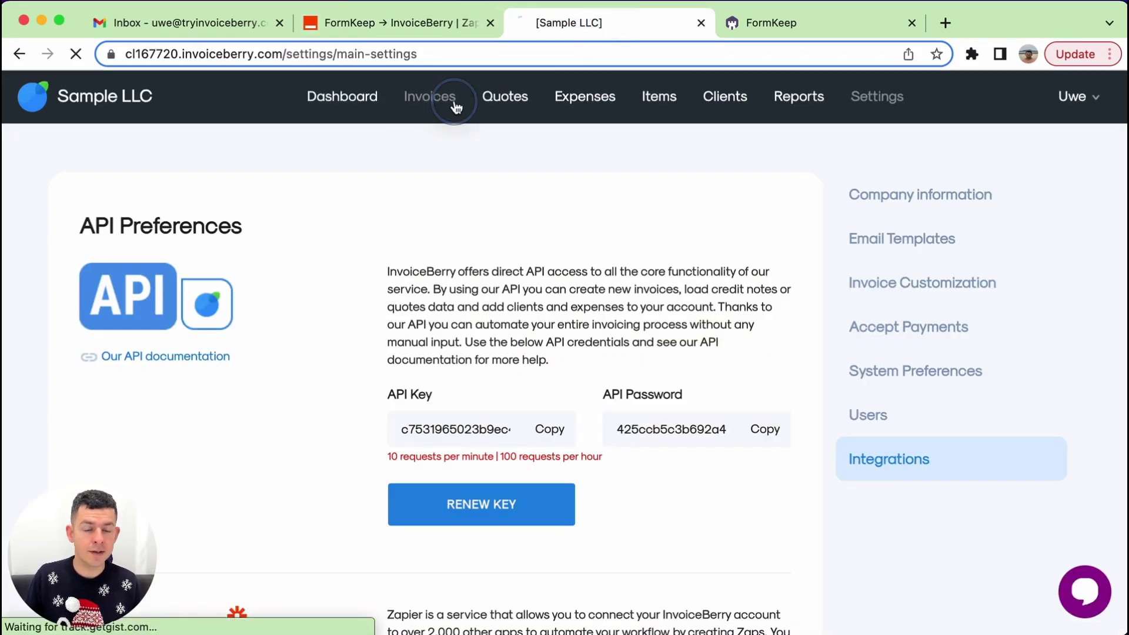
scroll(373, 202, down, 1)
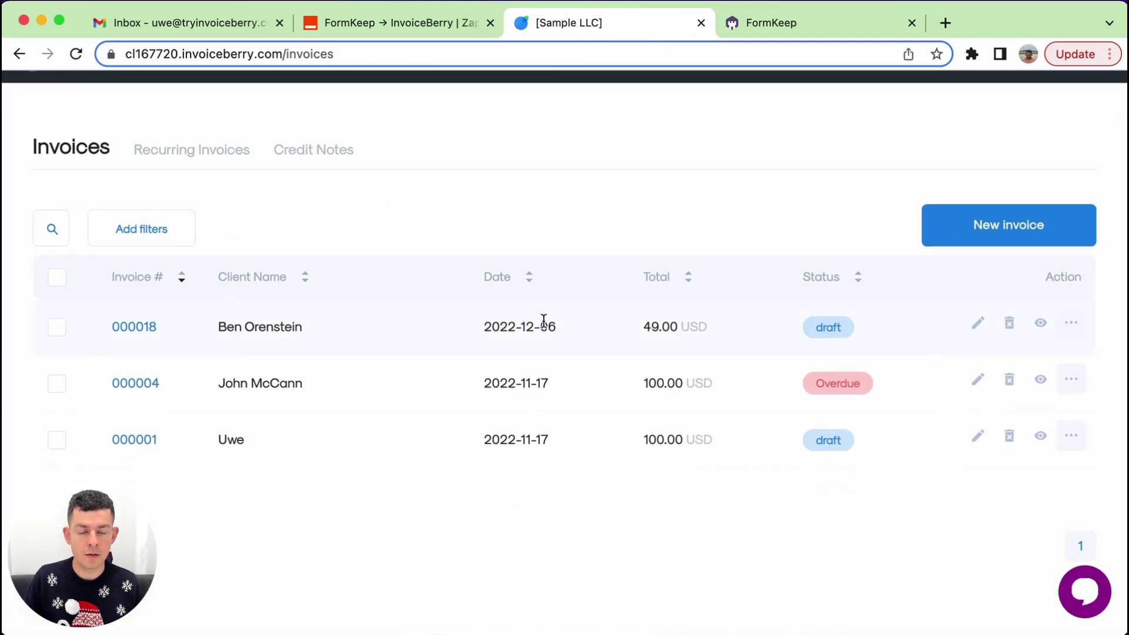
drag(575, 323, 486, 323)
click(495, 323)
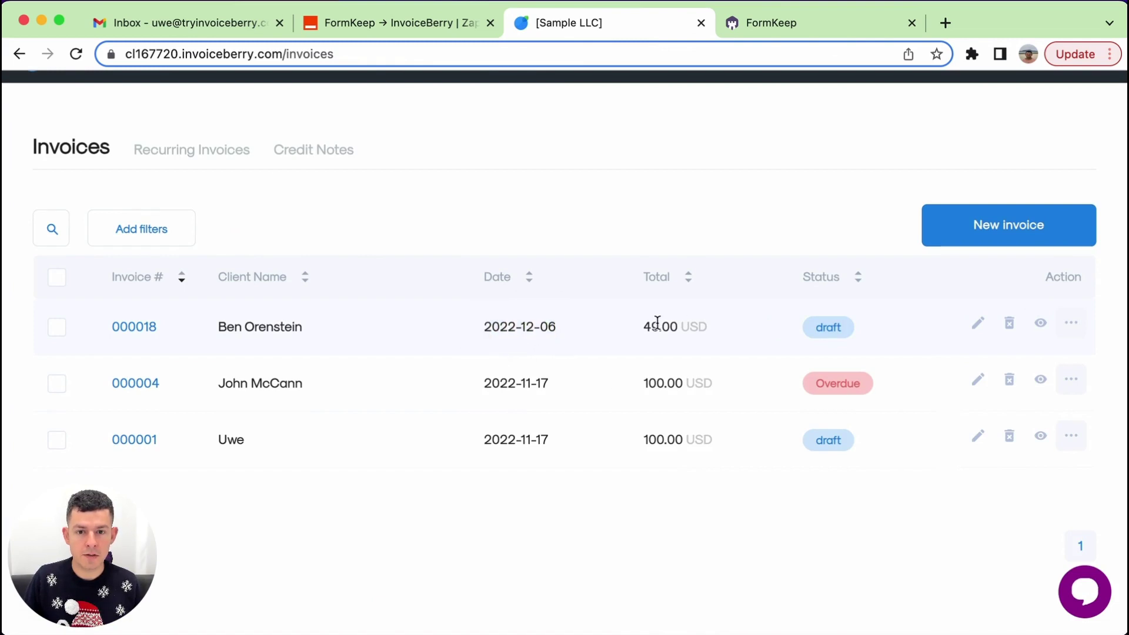
Open the newest draft invoice and inspect its item description, price and billing details in the PDF preview.
click(134, 328)
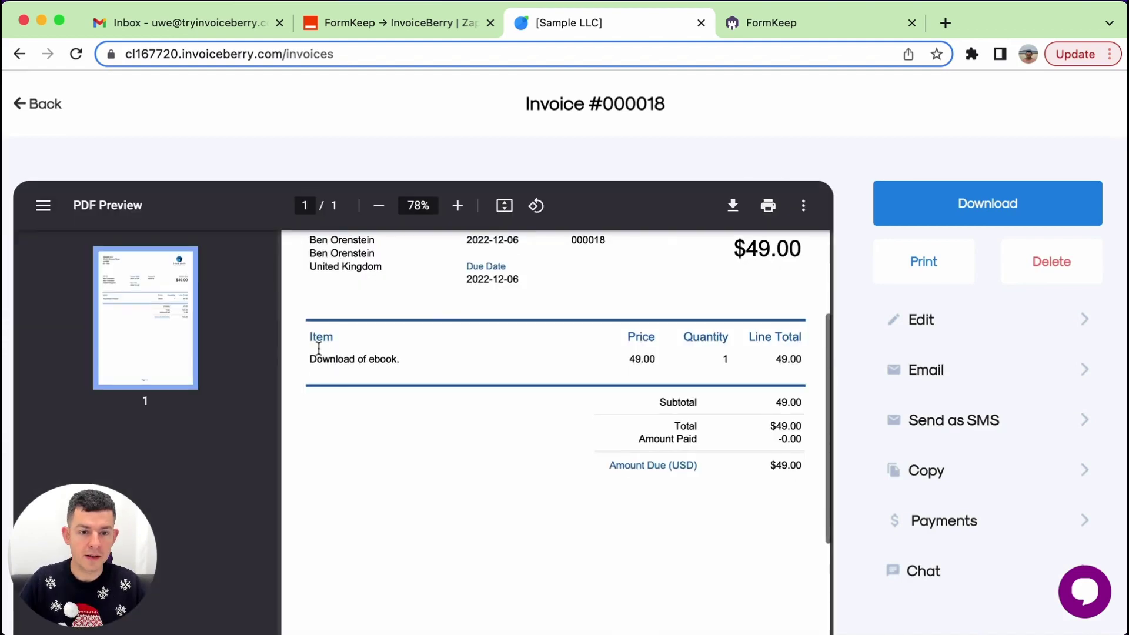
drag(310, 358, 419, 365)
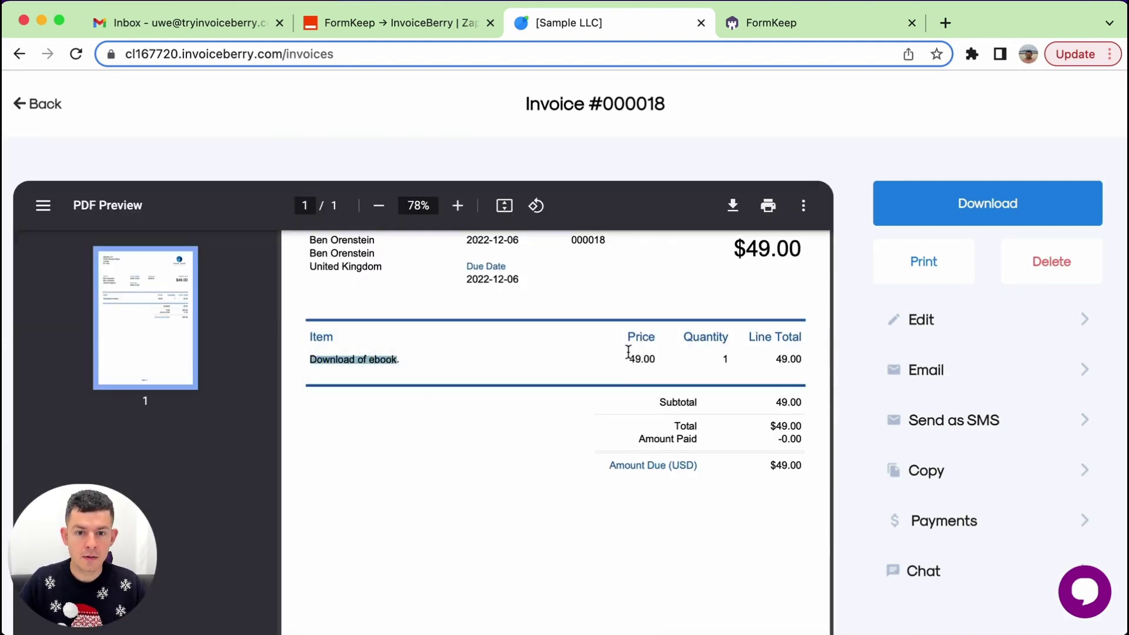
drag(628, 352, 697, 361)
scroll(759, 368, up, 1)
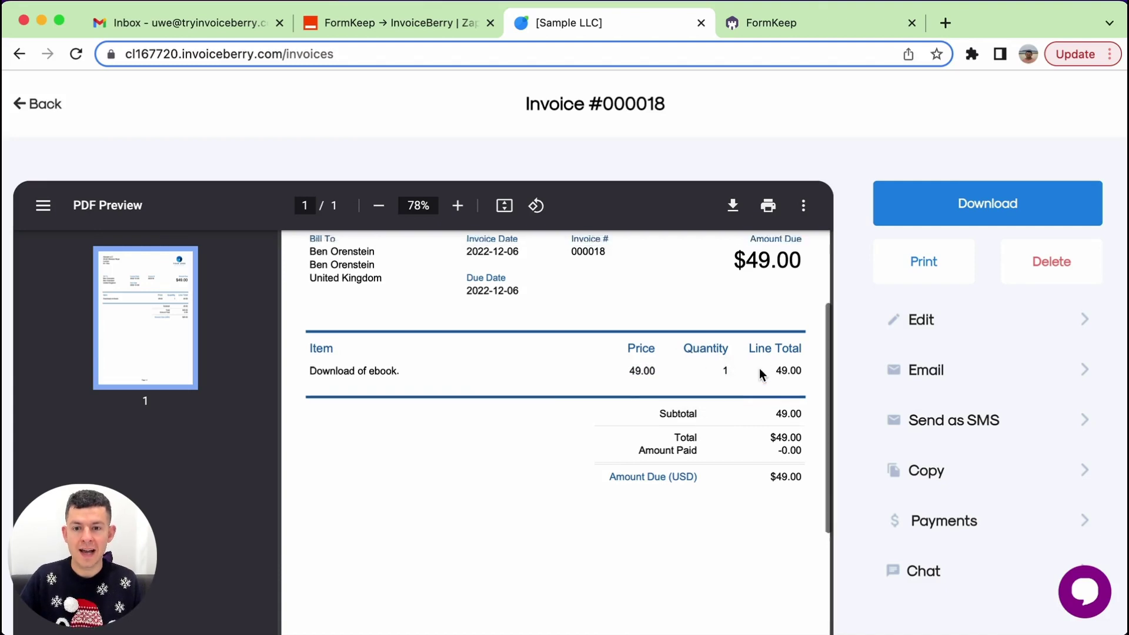
scroll(760, 368, up, 3)
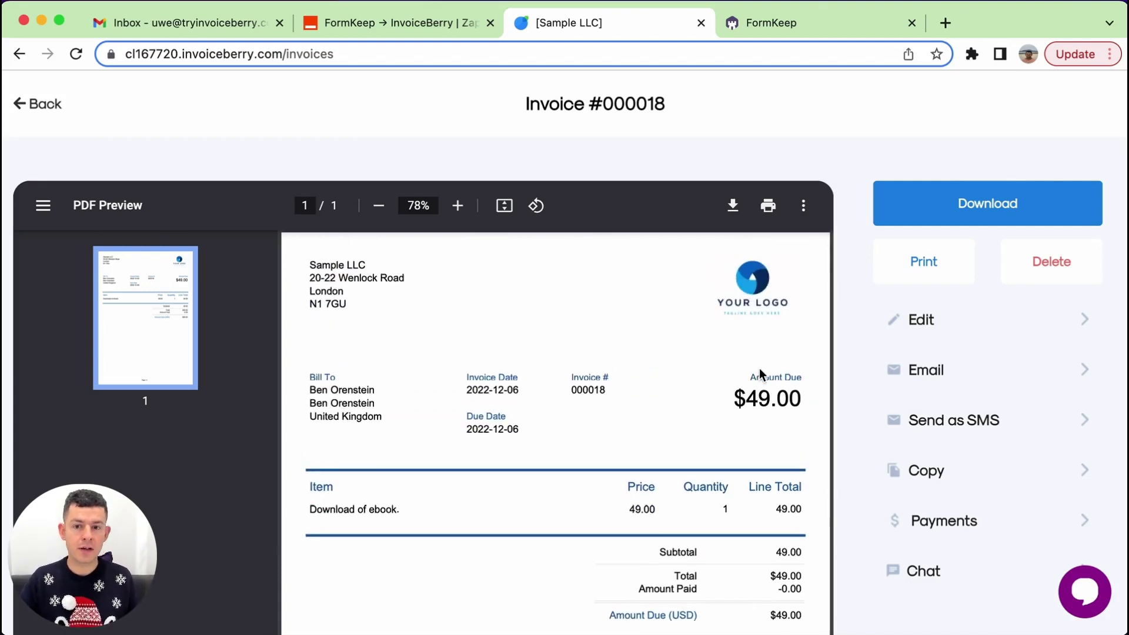
Review the recipients and message for emailing the open invoice, cancel without sending, and return to the Invoices list.
click(1007, 378)
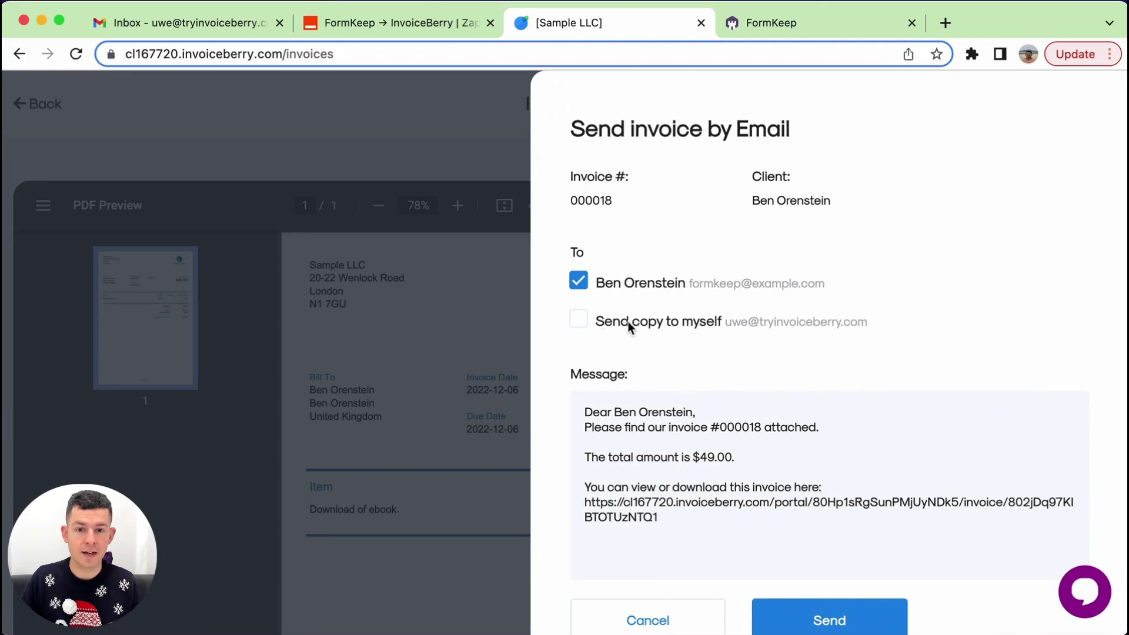
click(645, 617)
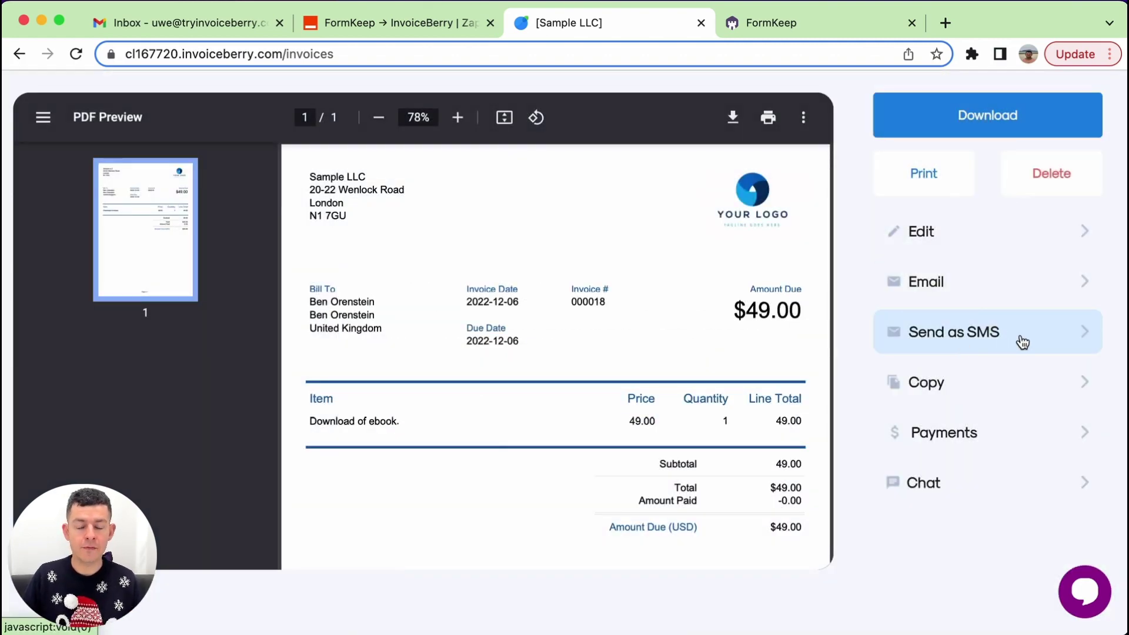
scroll(735, 349, up, 2)
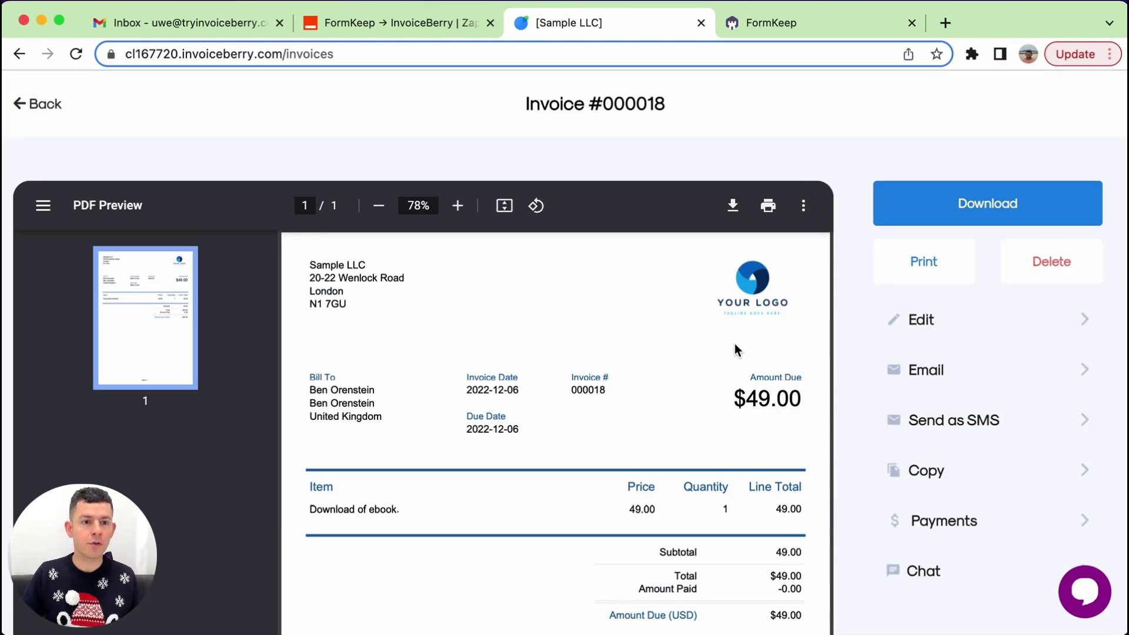
click(33, 101)
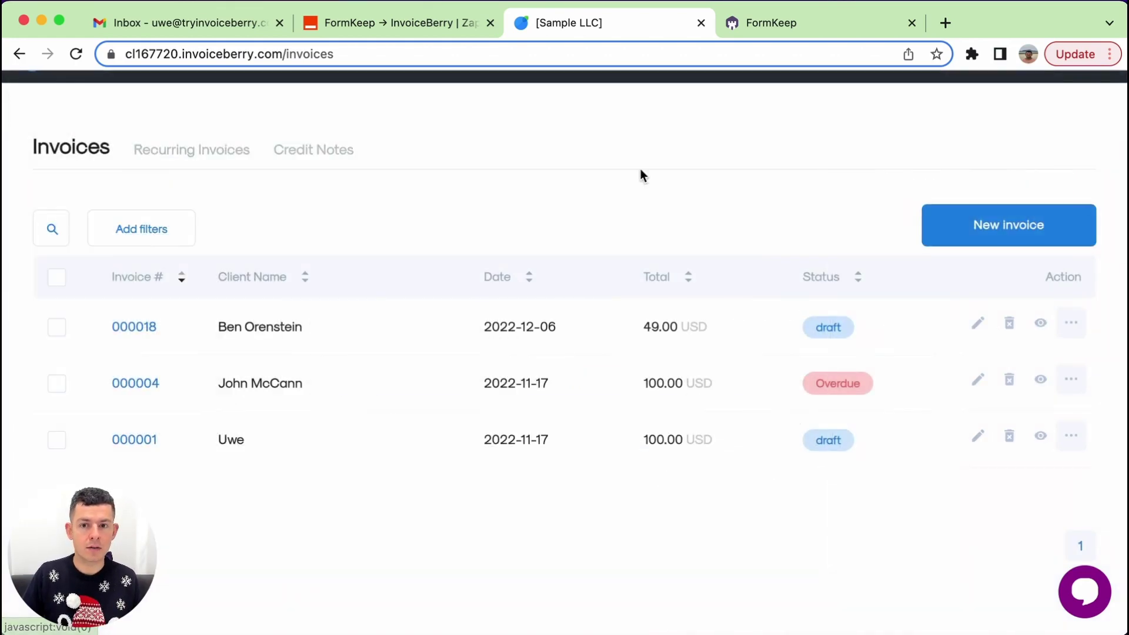
View the Stripe payment method under Accept Payments in the account's main settings.
scroll(773, 181, up, 2)
click(882, 95)
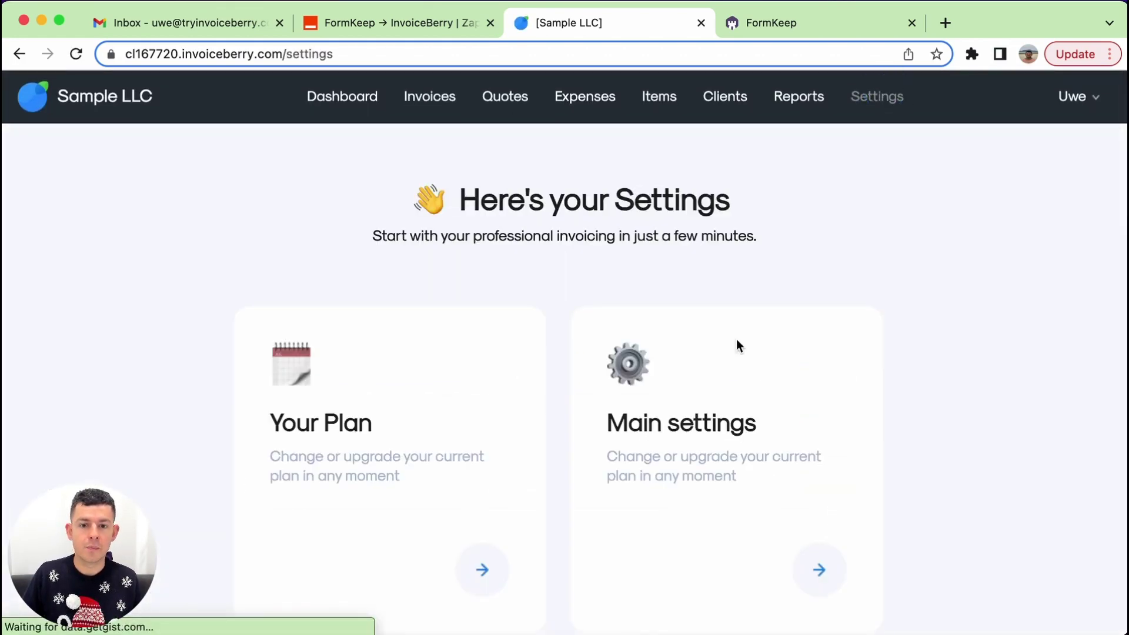
click(713, 421)
click(932, 322)
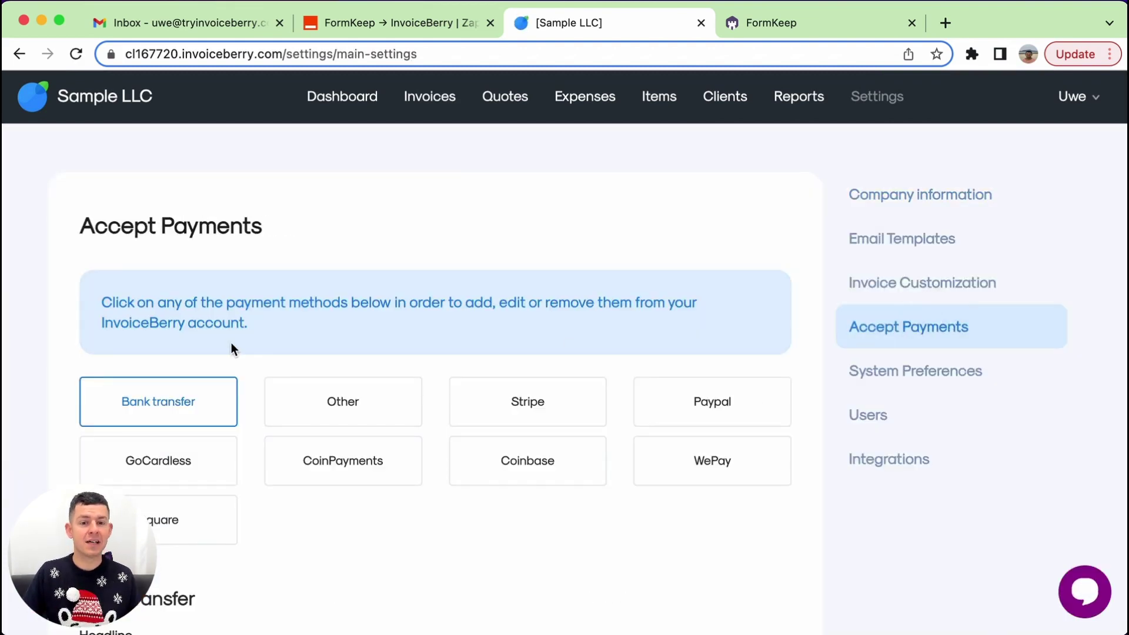
click(521, 404)
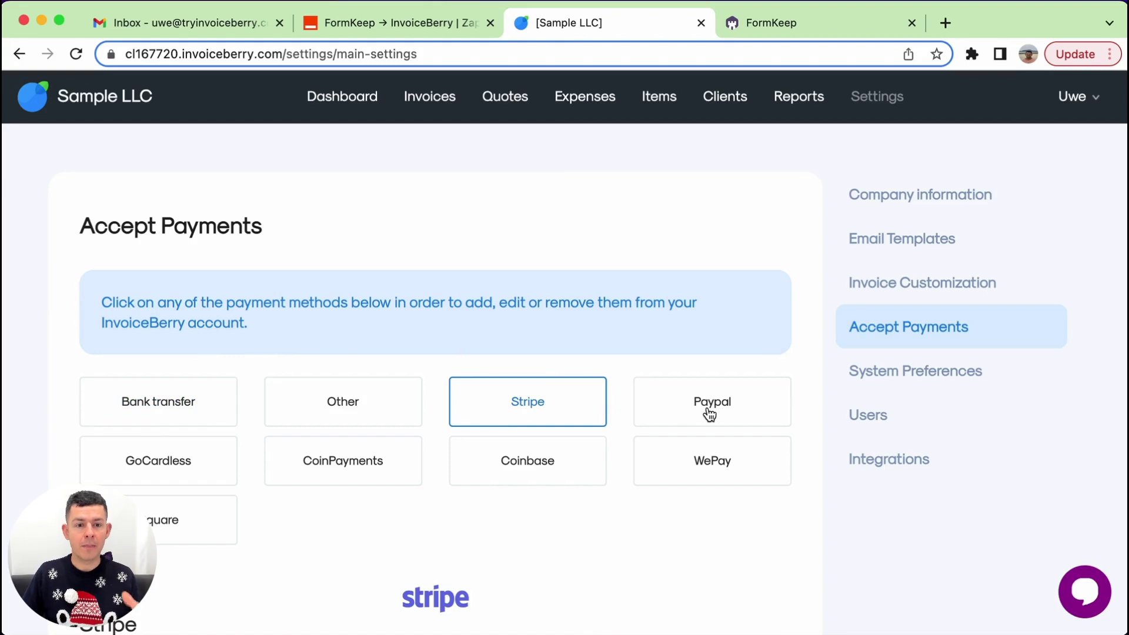